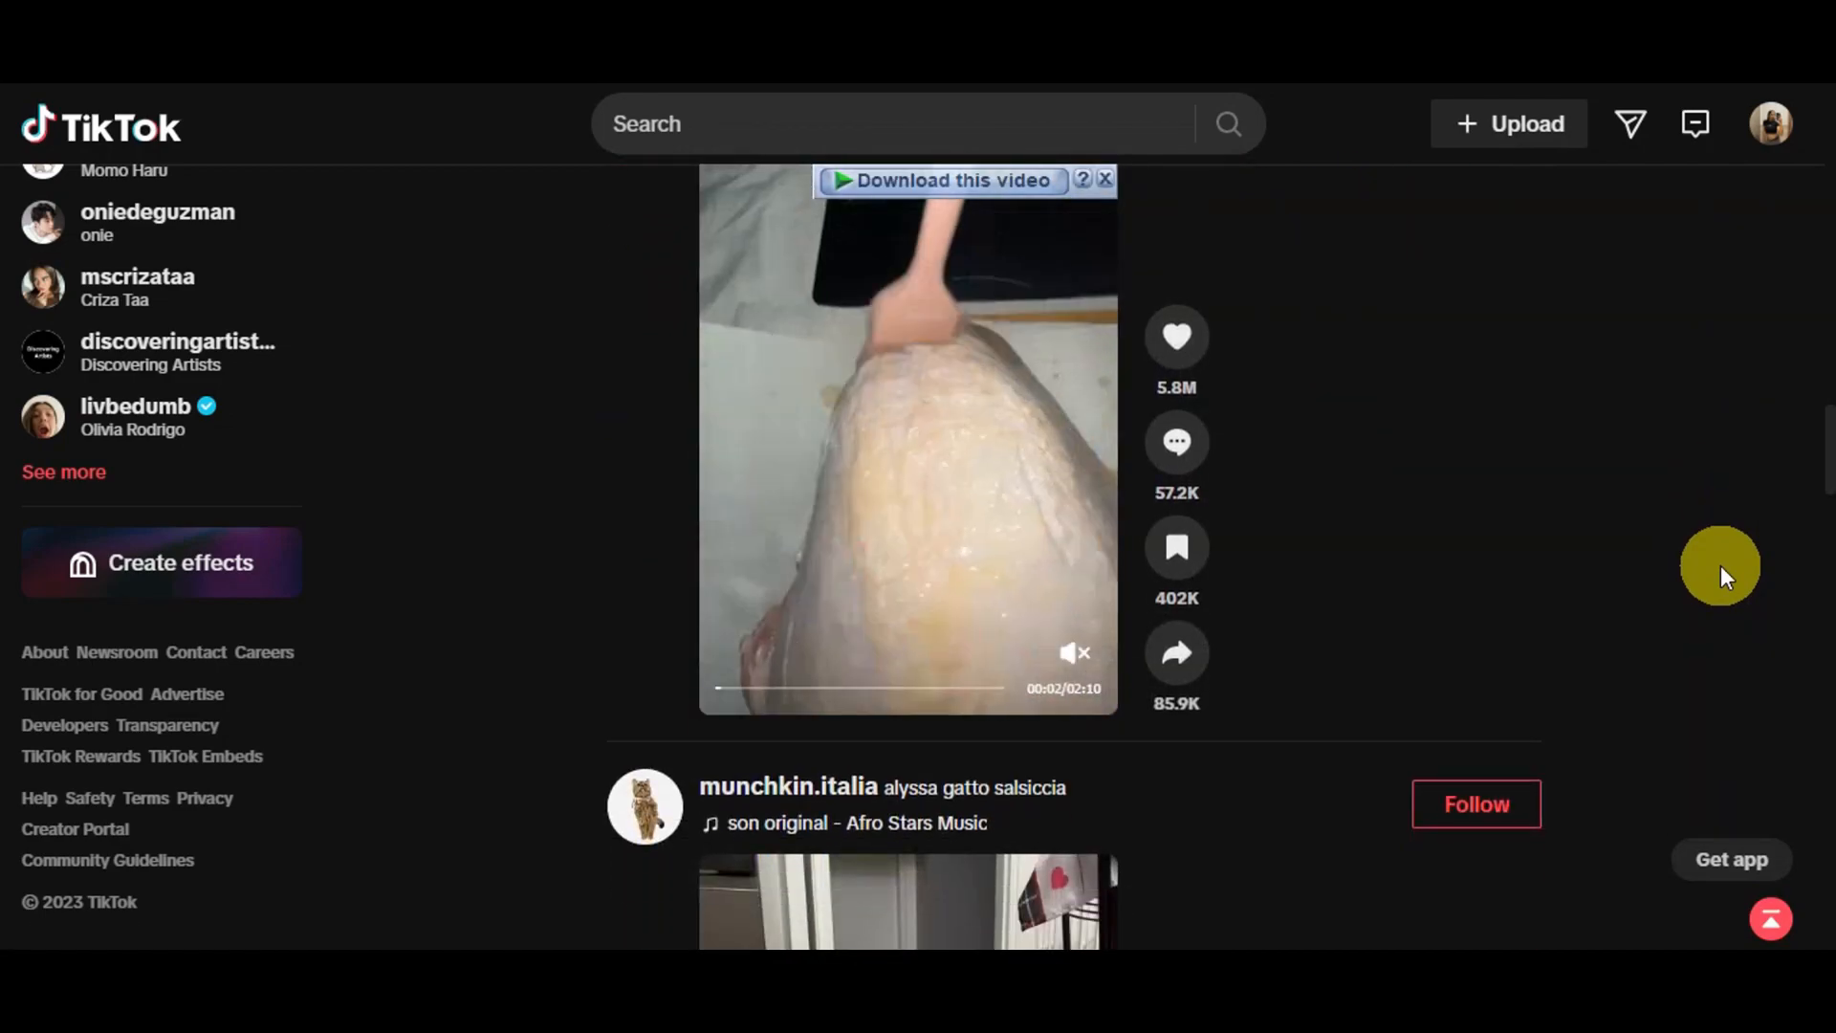
# Browse the videos in the TikTok feed
pyautogui.scroll(-7, 1720, 565)
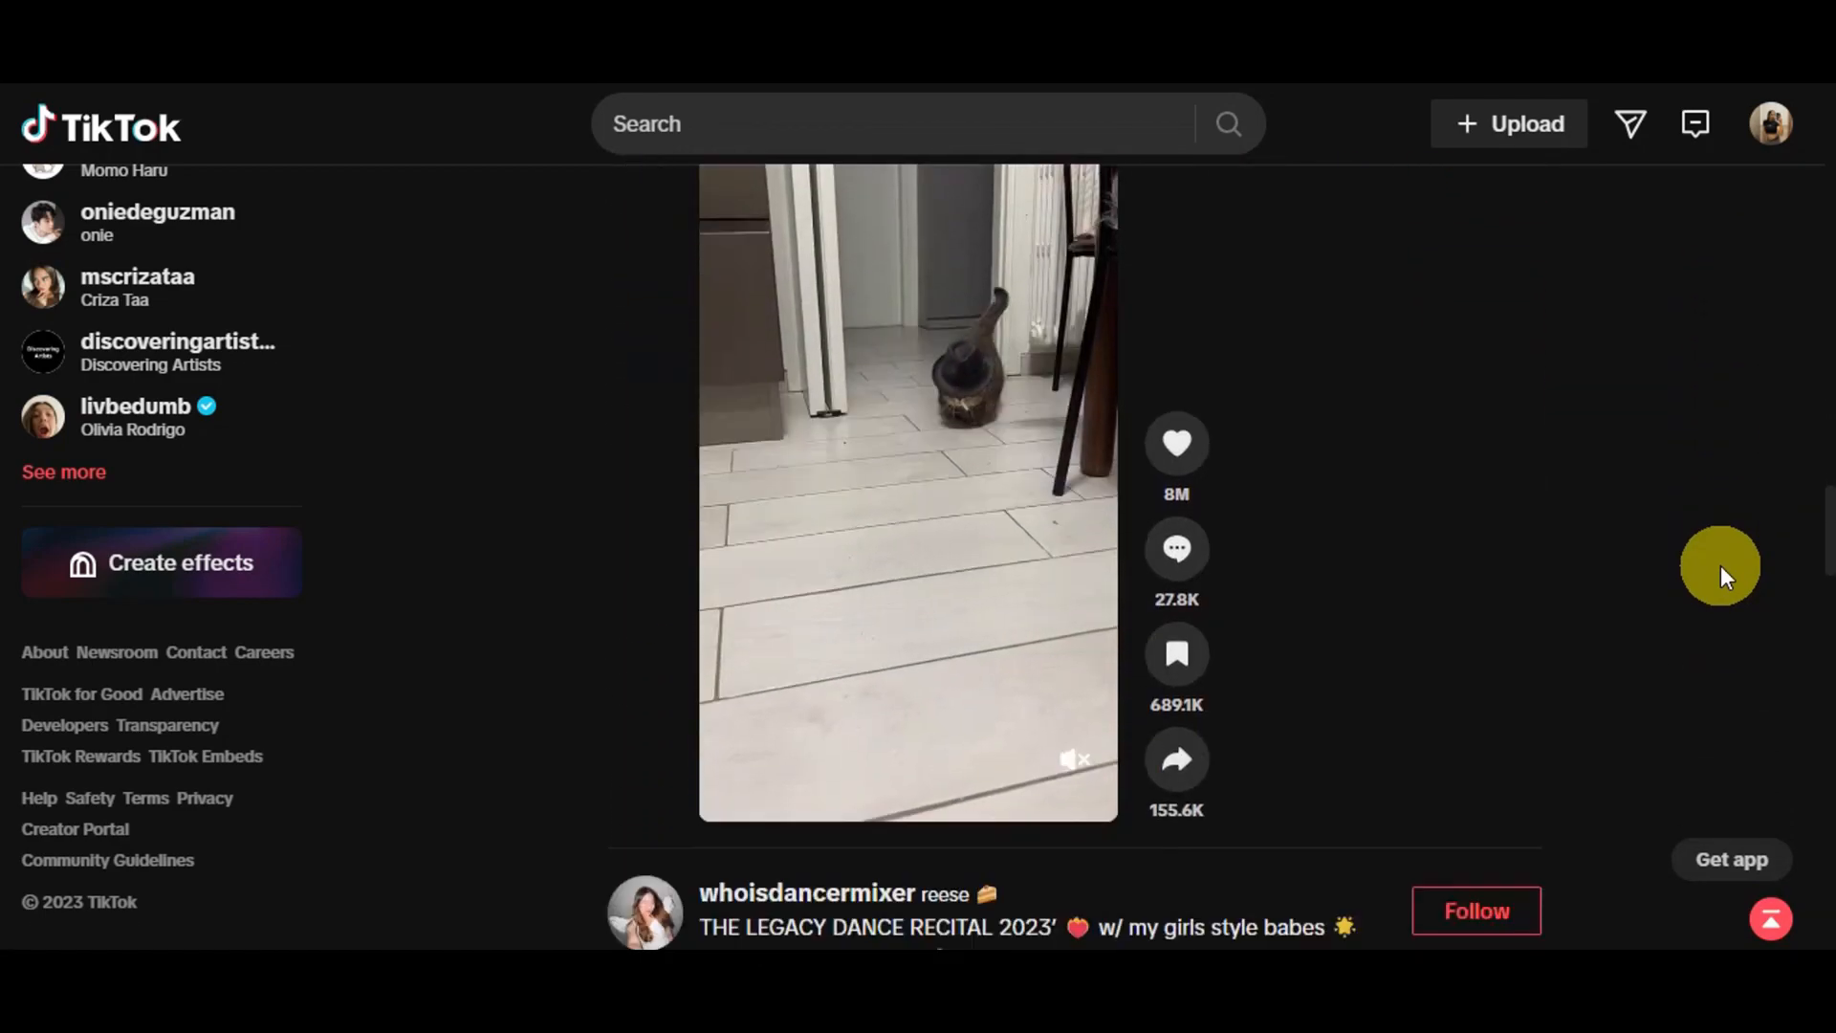
pyautogui.scroll(-5, 1690, 530)
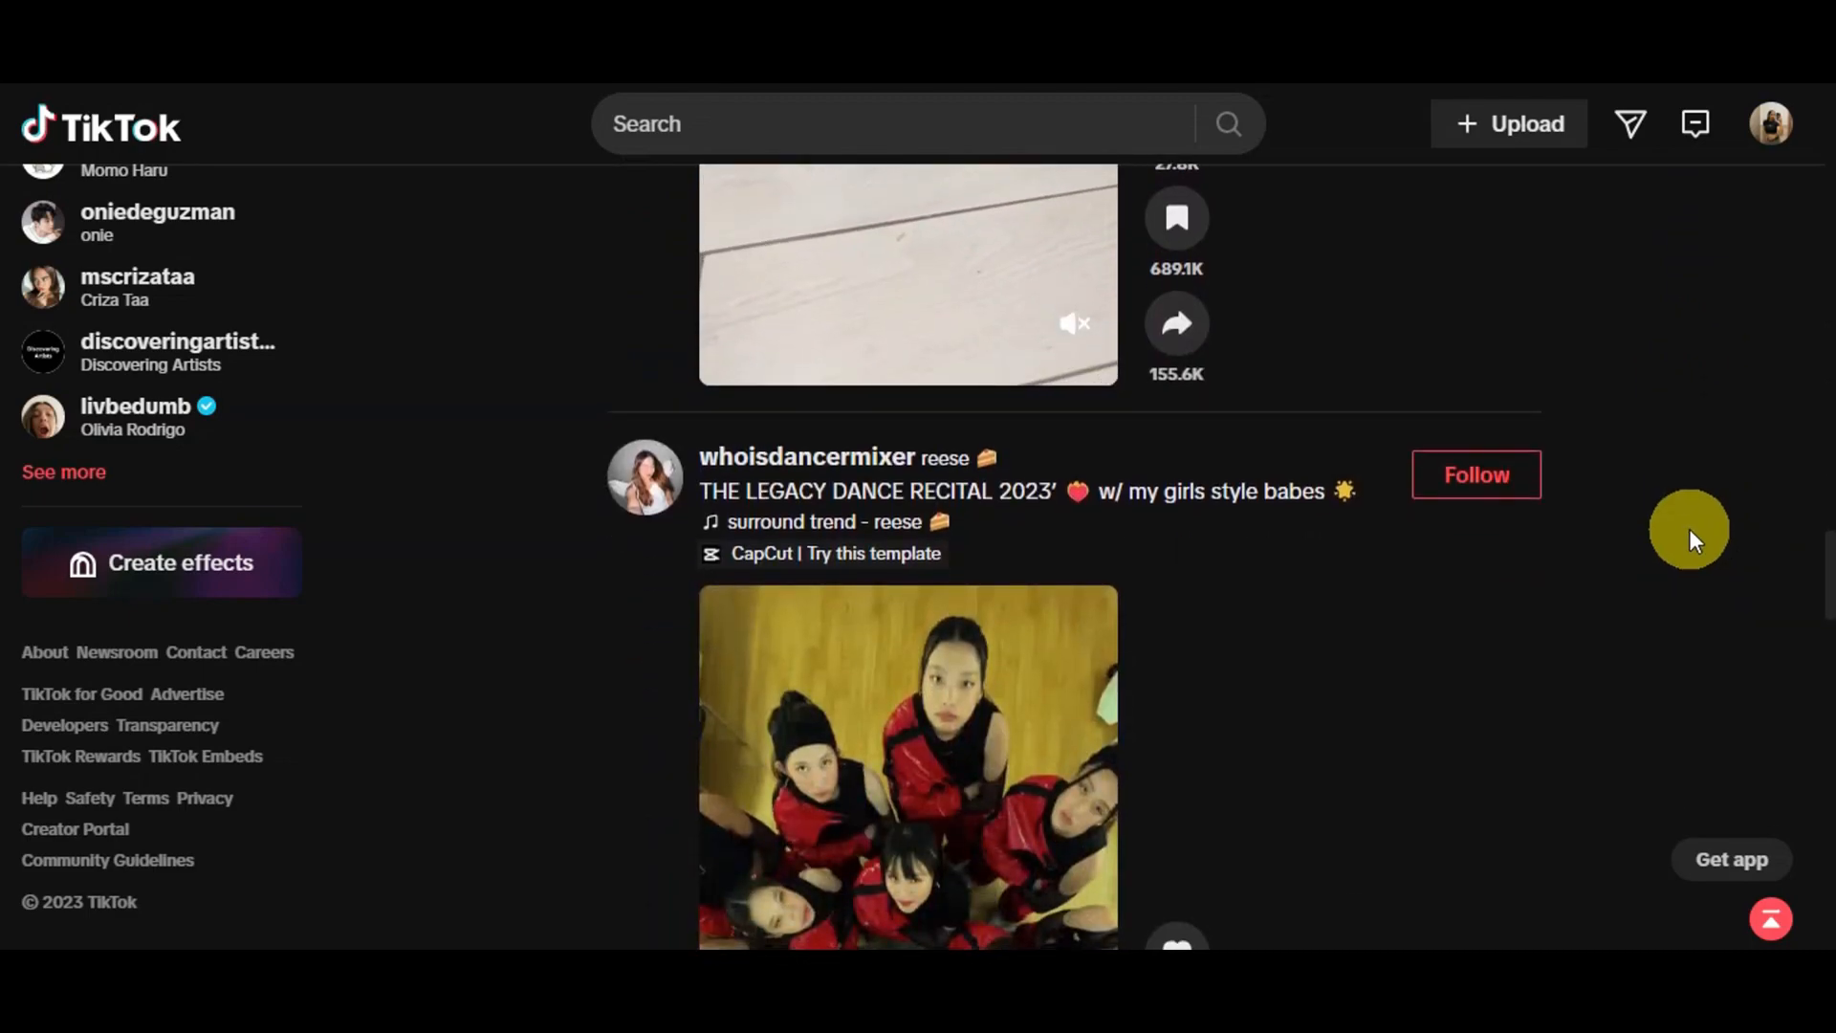
pyautogui.scroll(-8, 1689, 530)
pyautogui.scroll(-5, 1689, 530)
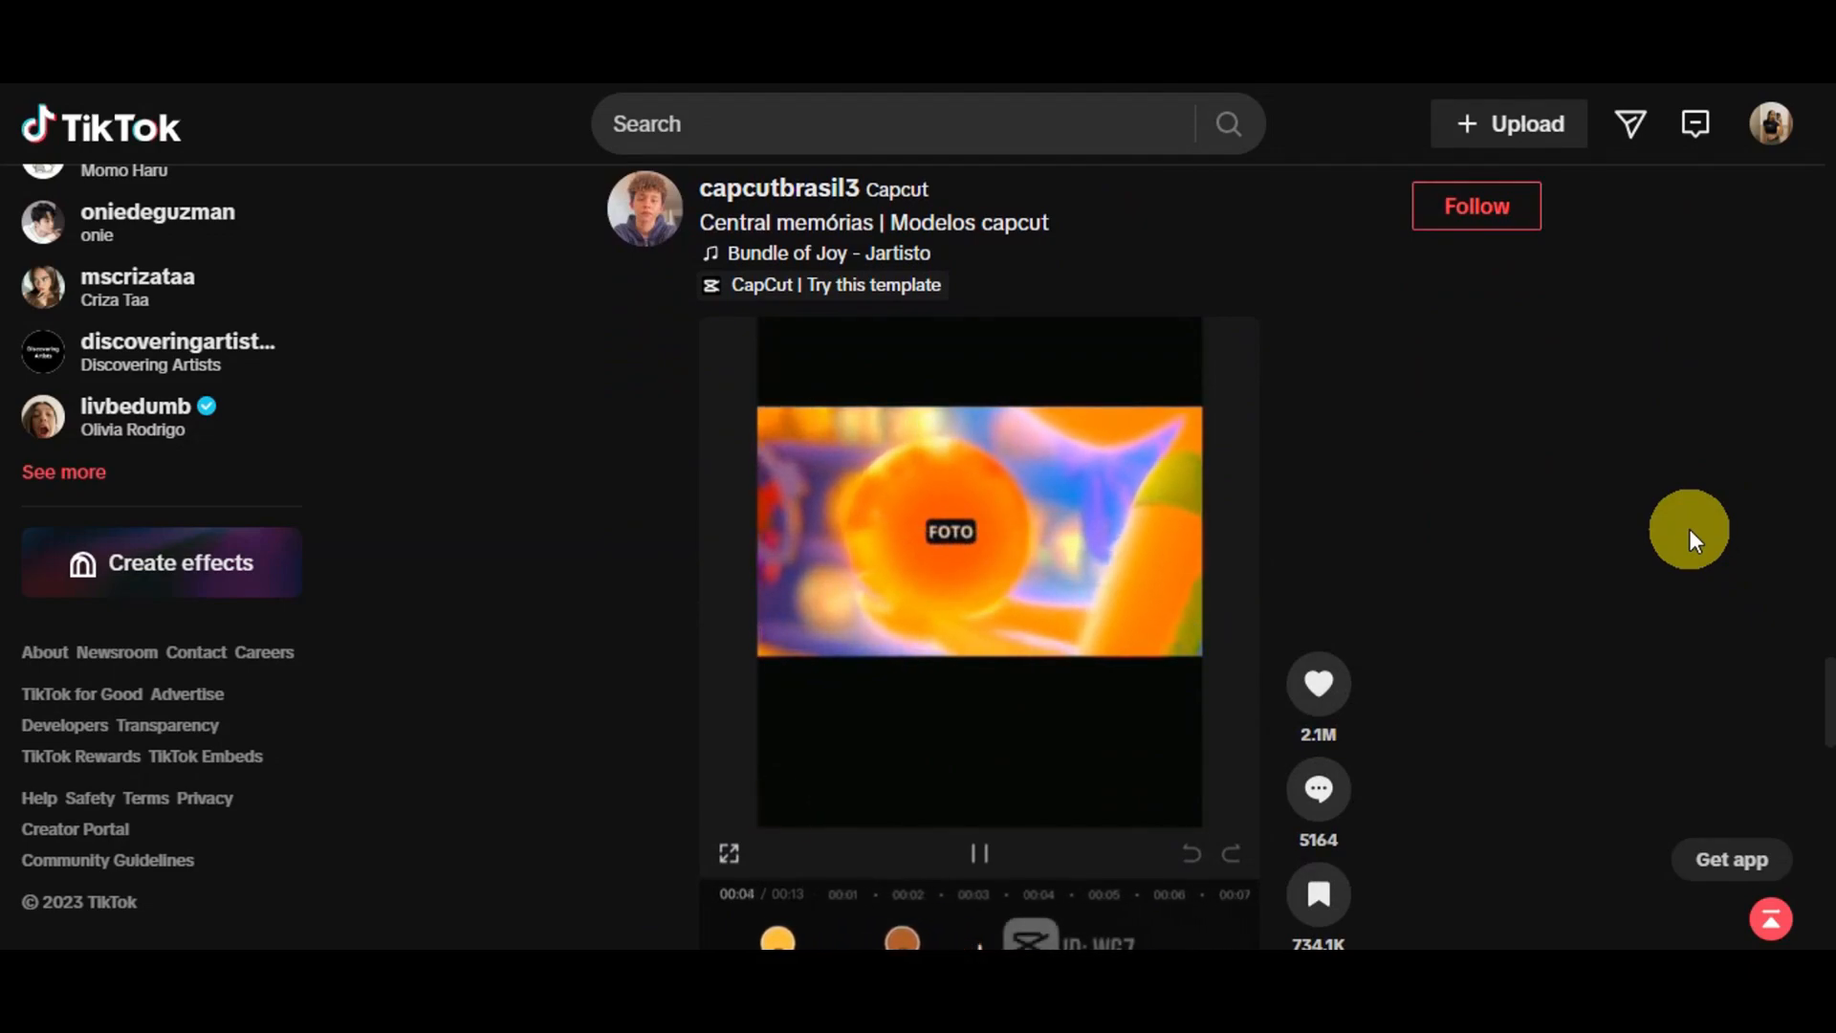
pyautogui.scroll(-3, 1690, 529)
pyautogui.scroll(-4, 1689, 530)
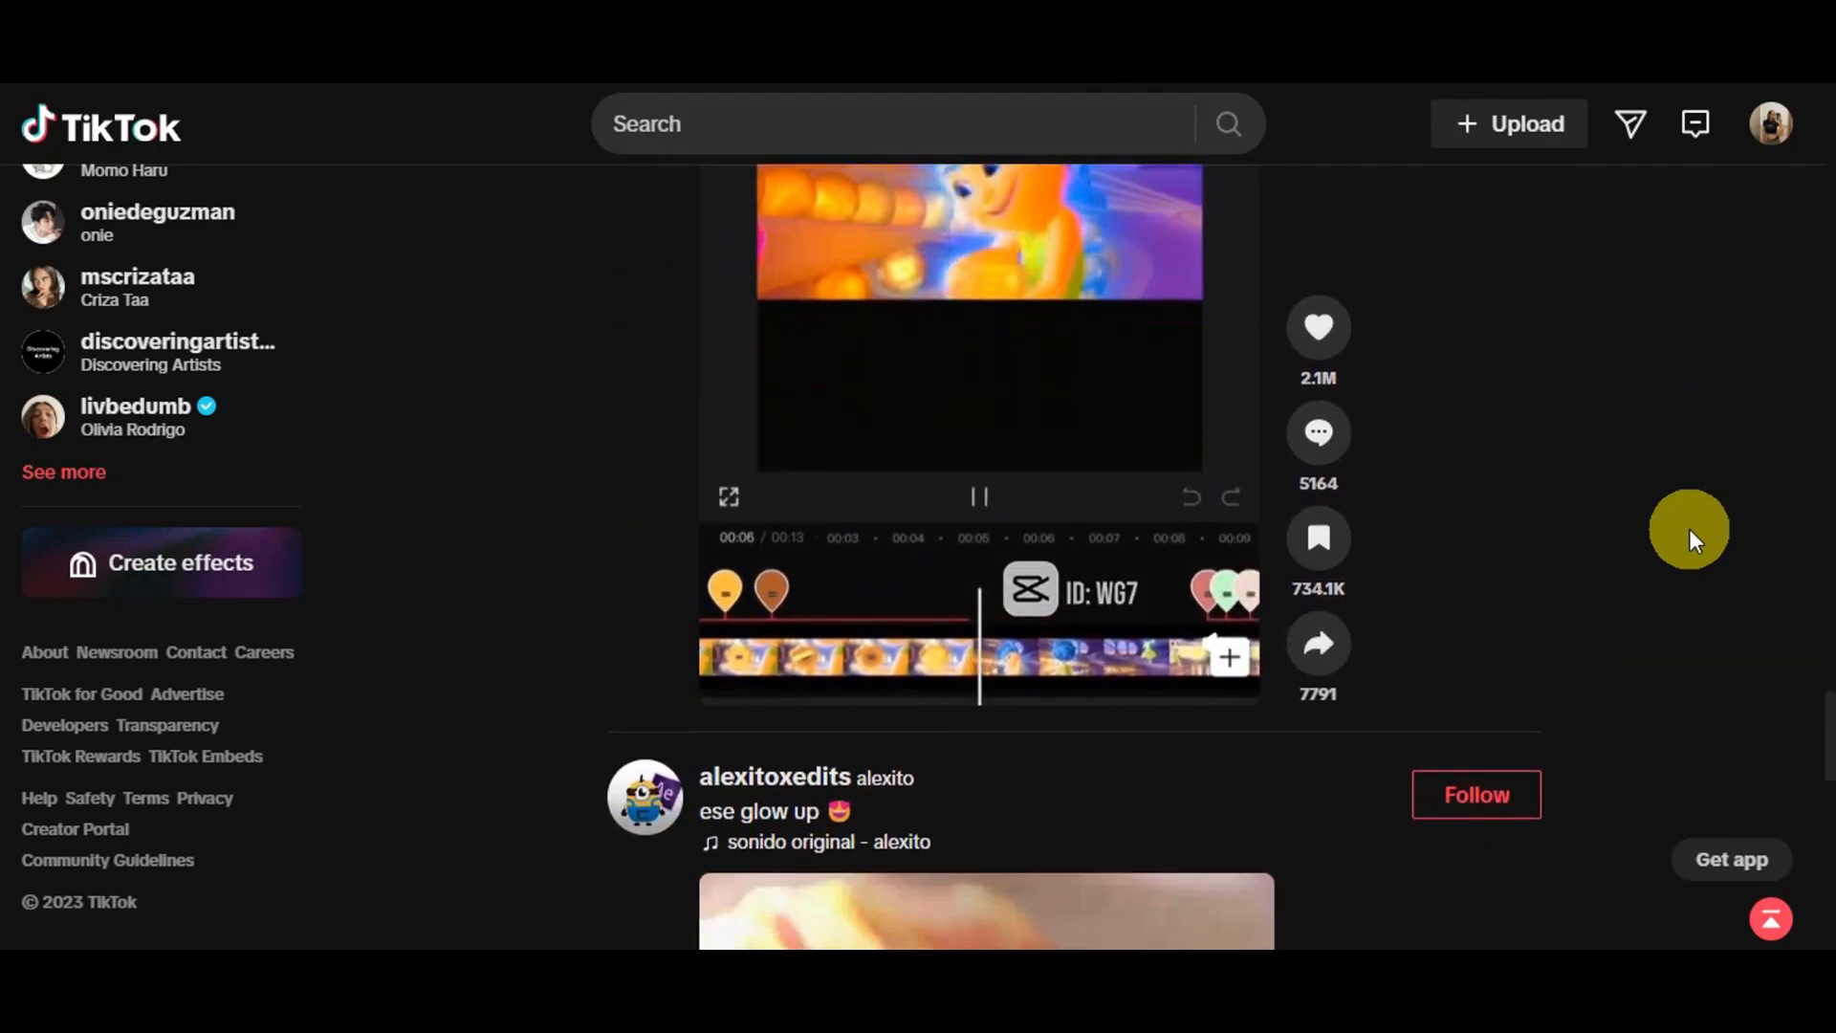
pyautogui.scroll(-6, 1690, 530)
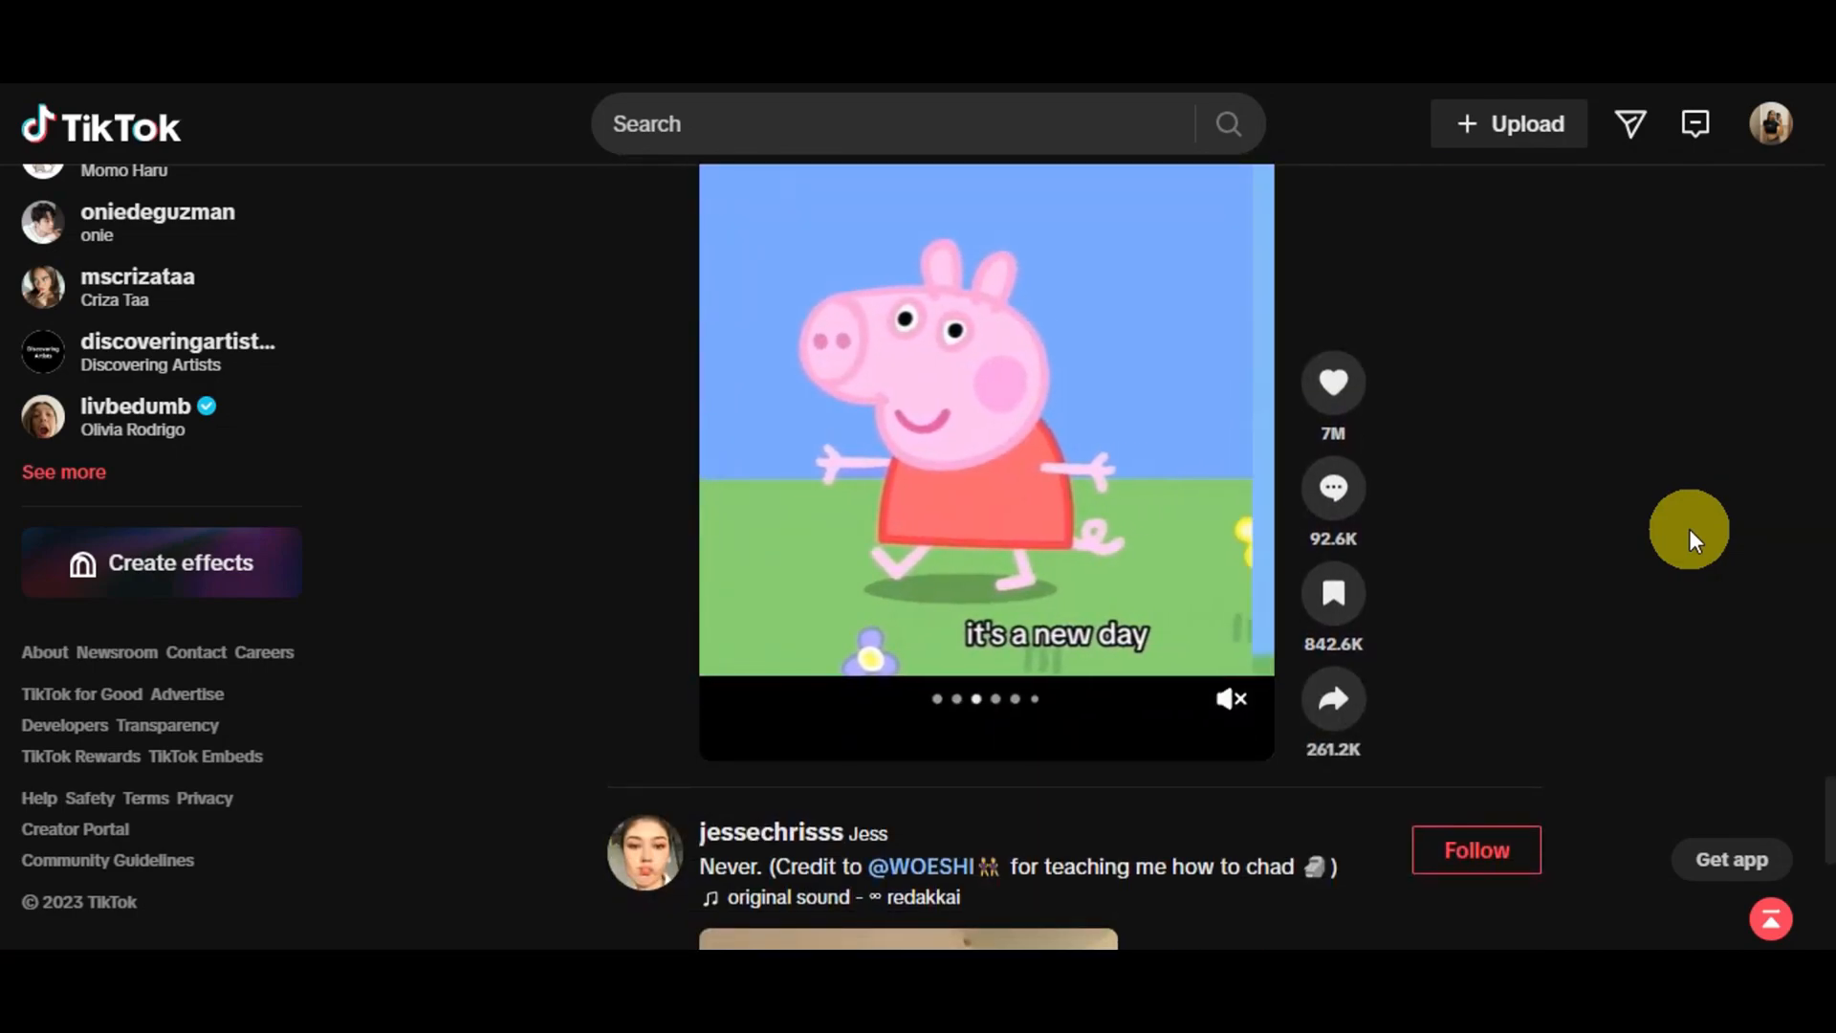
pyautogui.scroll(-4, 1690, 529)
pyautogui.scroll(-4, 1690, 530)
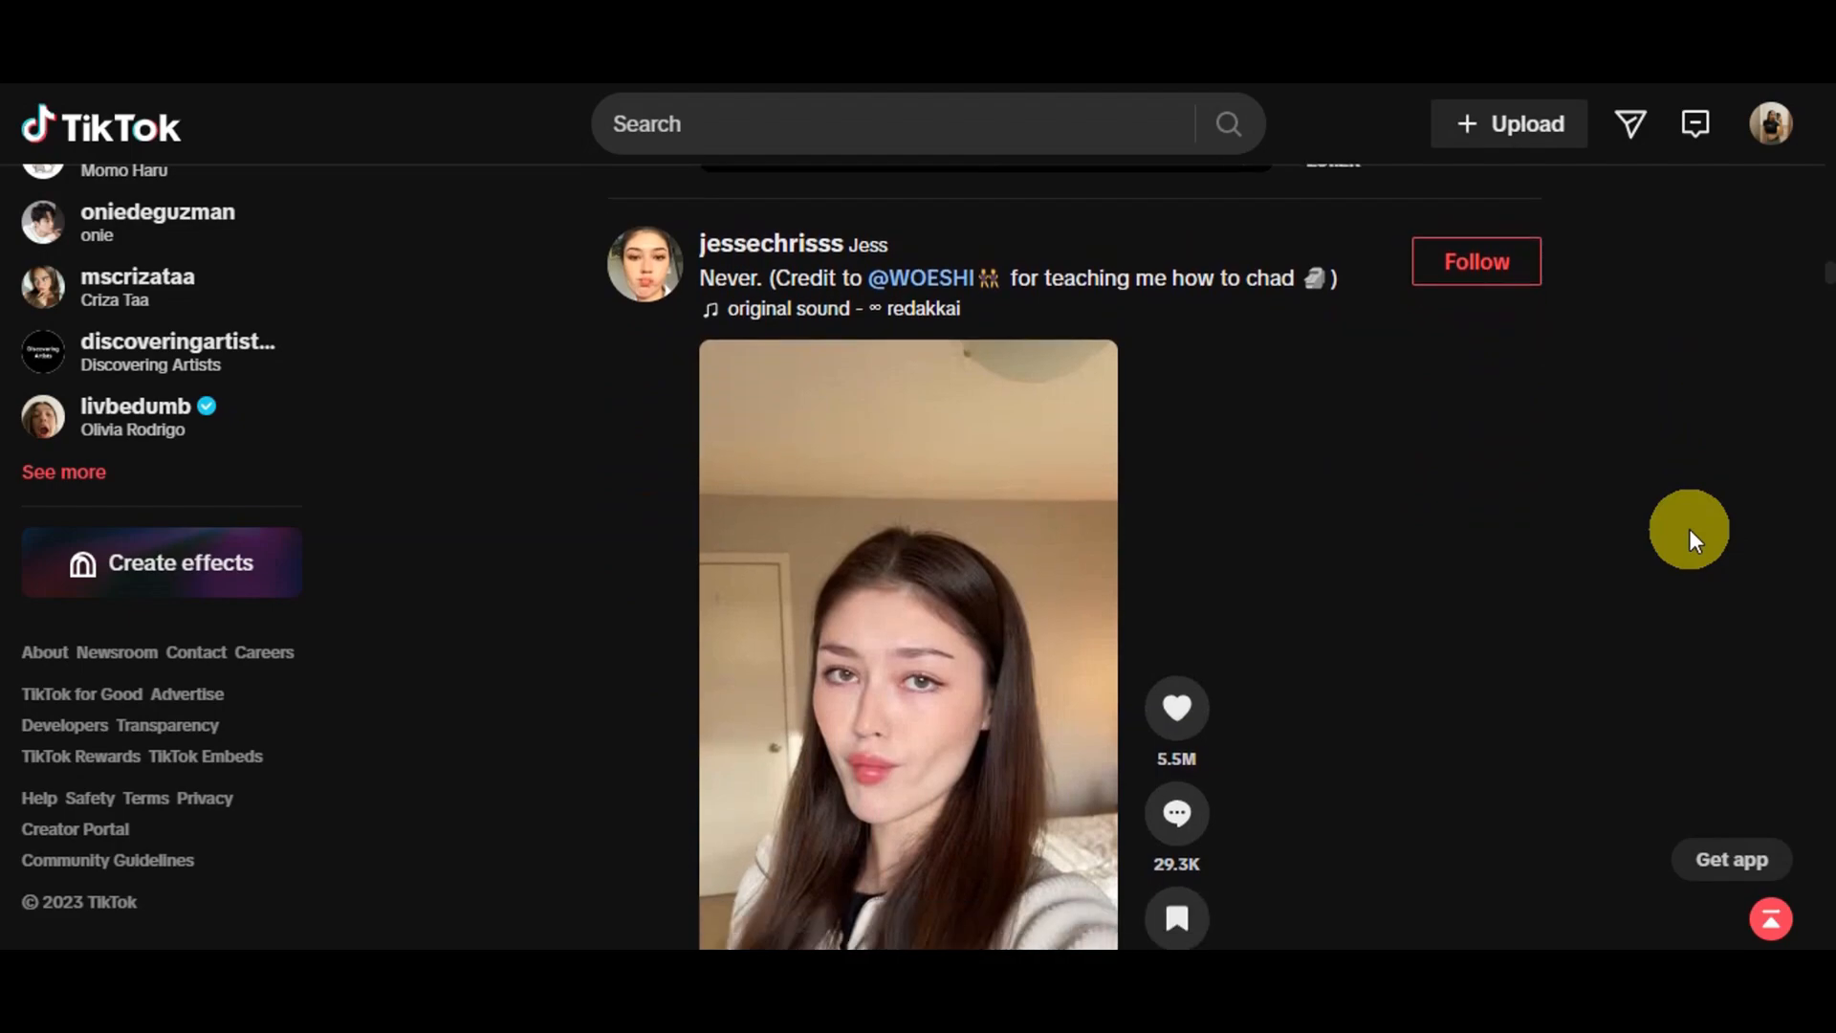
pyautogui.scroll(-8, 1689, 529)
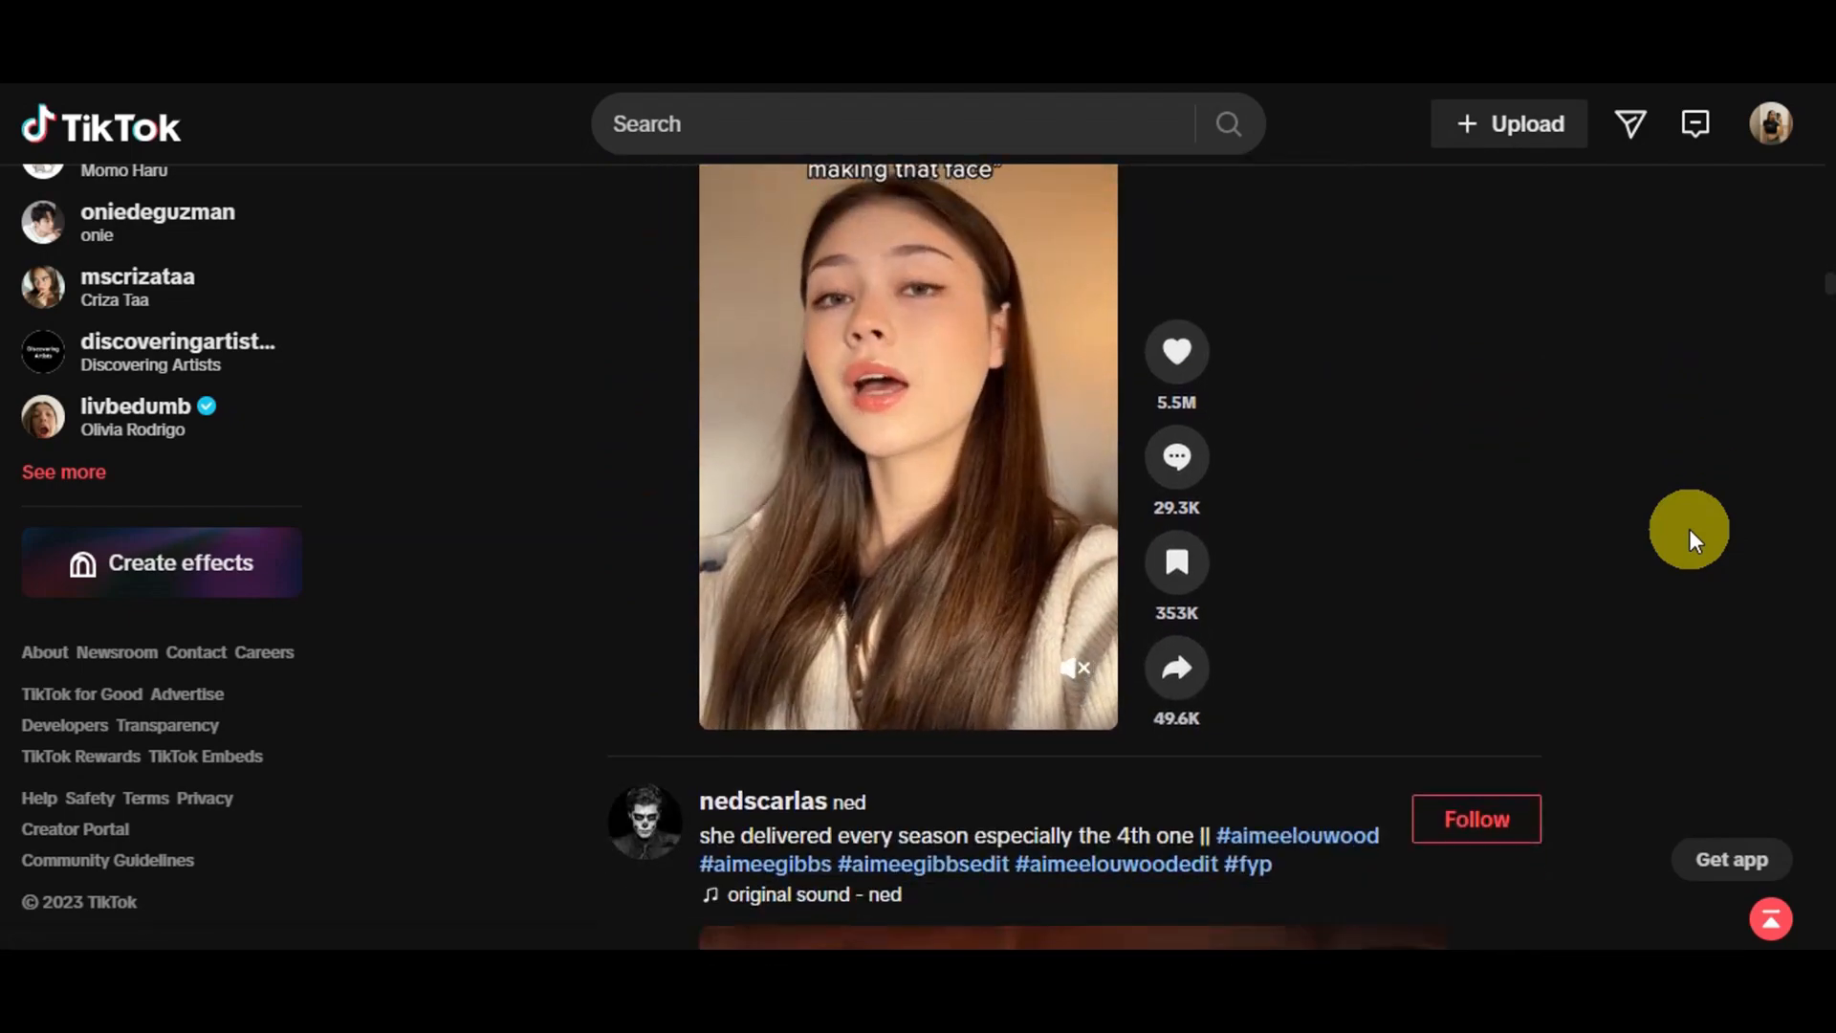
pyautogui.scroll(-9, 1688, 530)
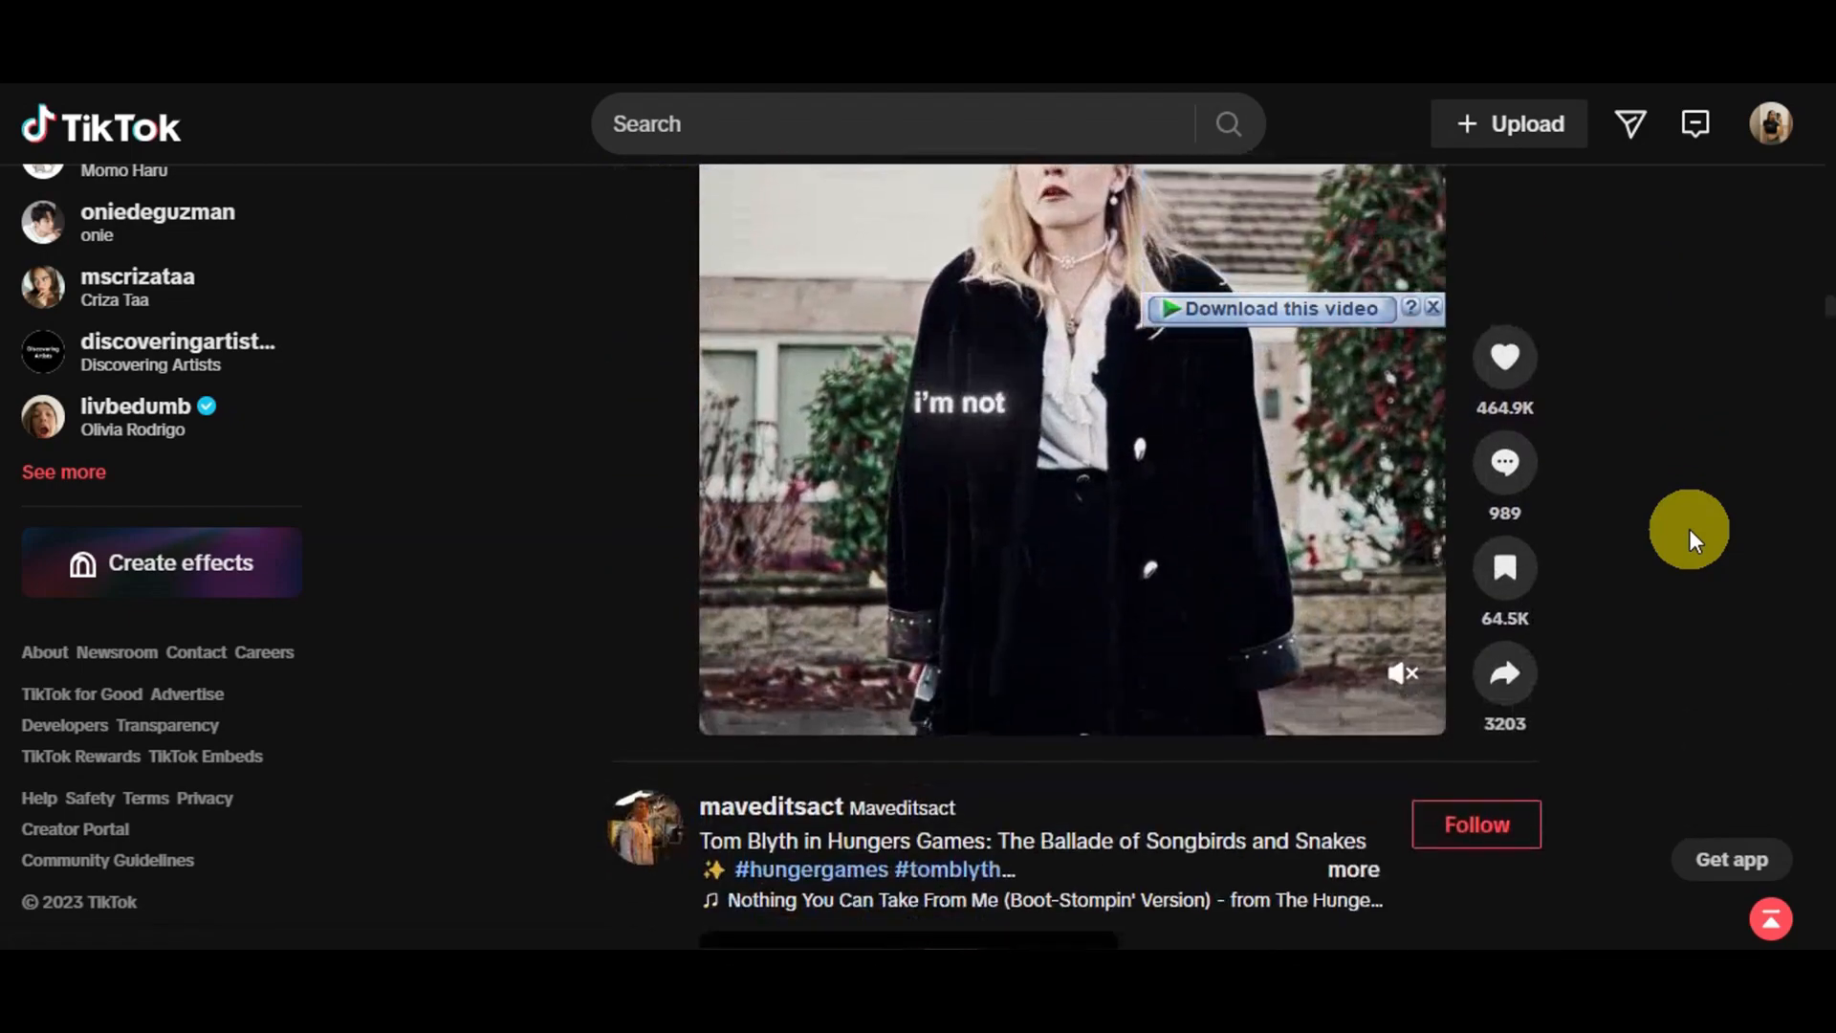
pyautogui.scroll(-3, 1689, 530)
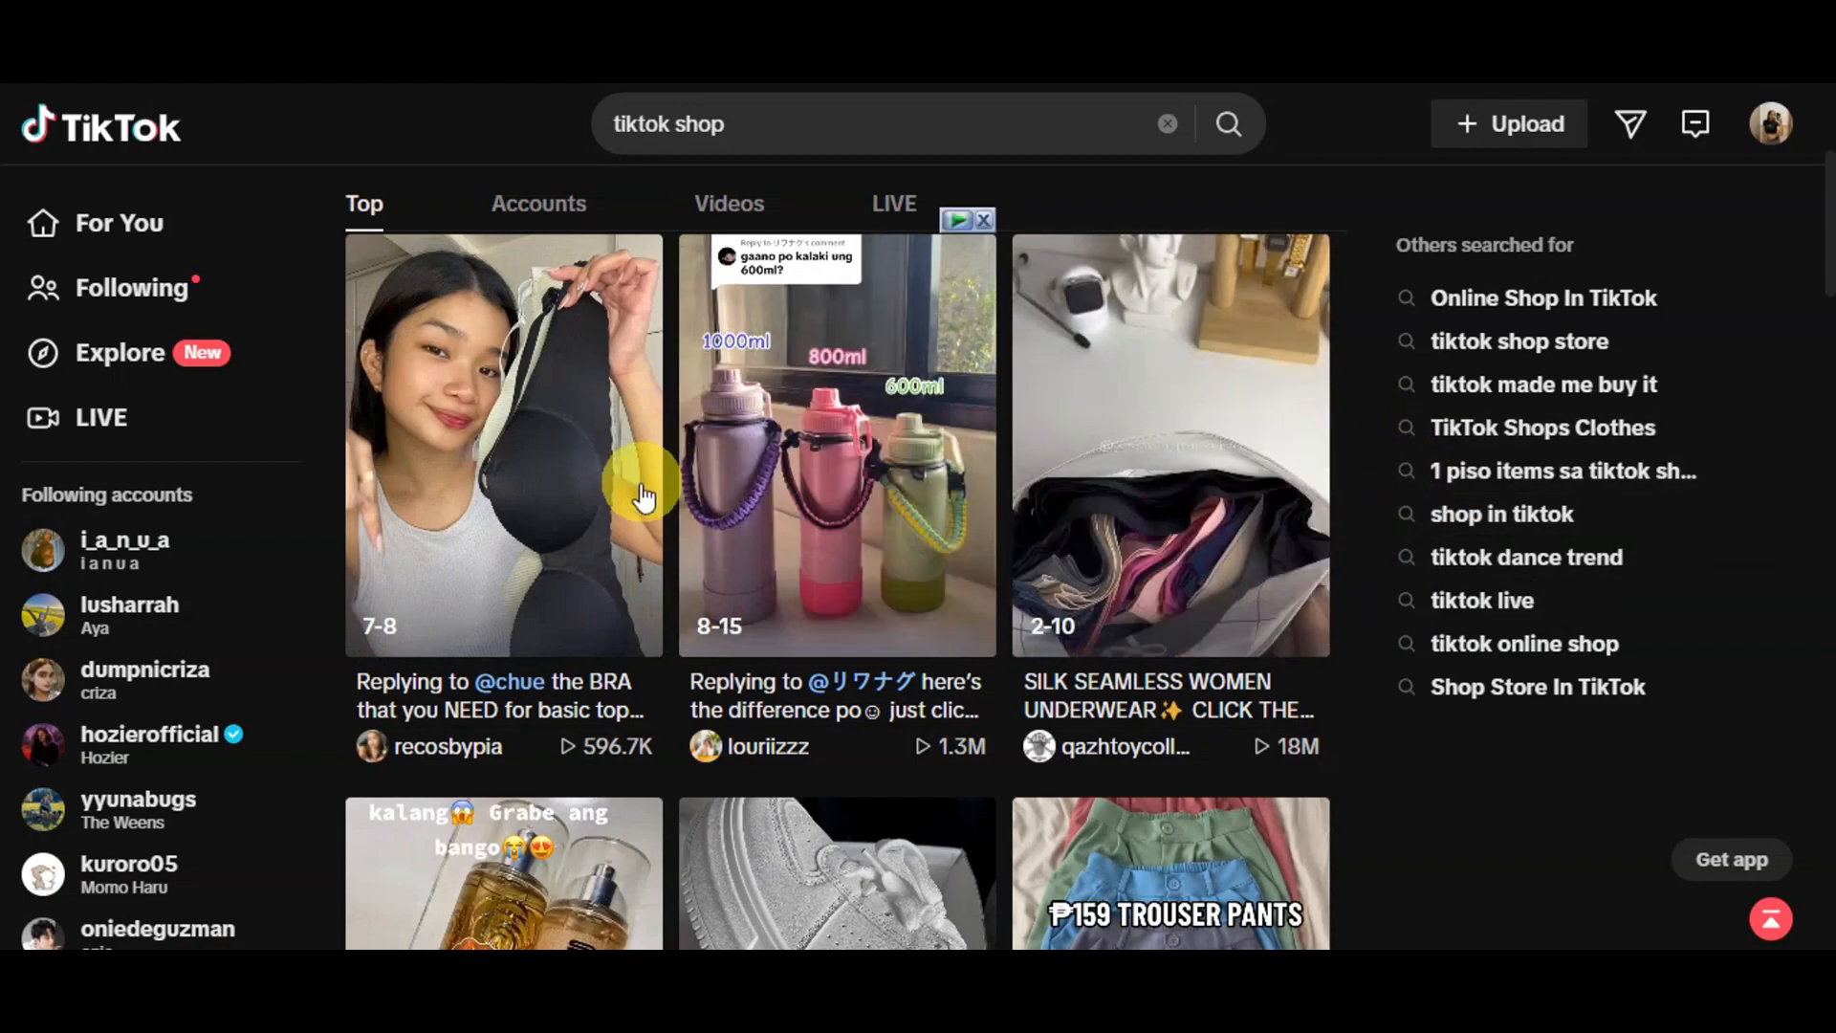
# Look through the top search results for "tiktok shop" to examine the products promoted in the videos
pyautogui.scroll(-4, 1168, 525)
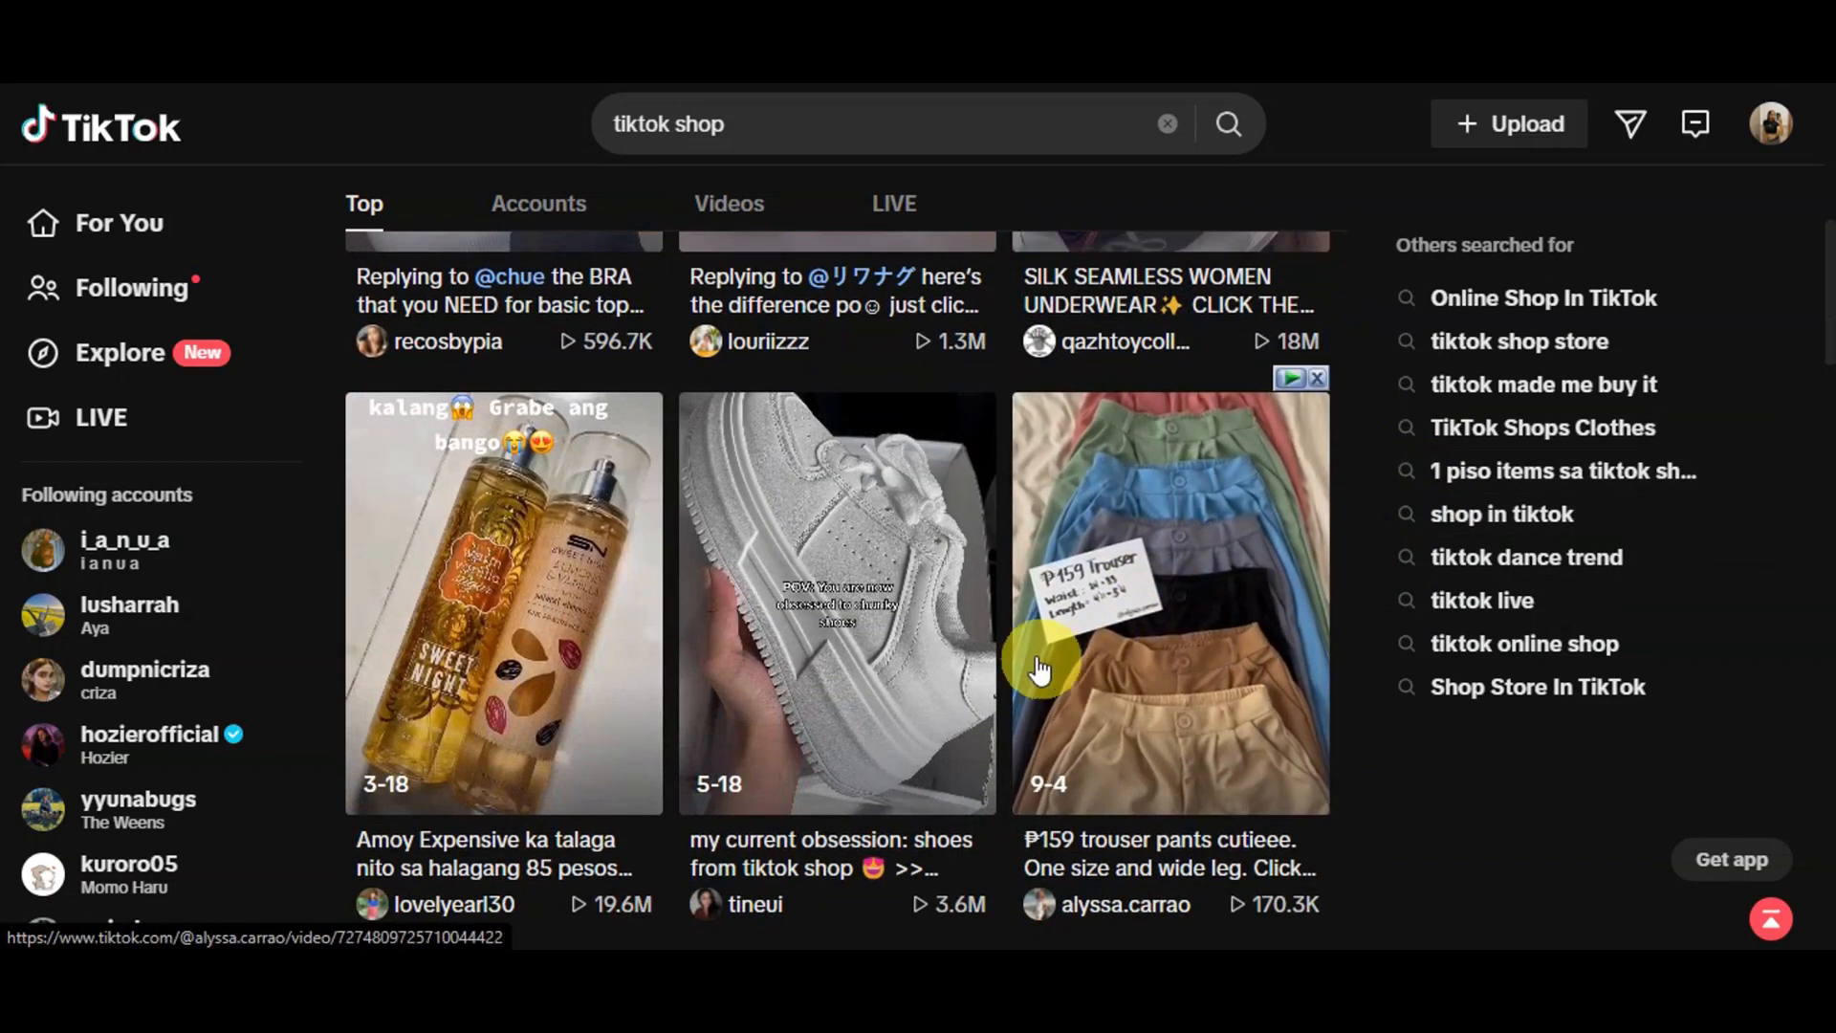
pyautogui.scroll(-5, 479, 623)
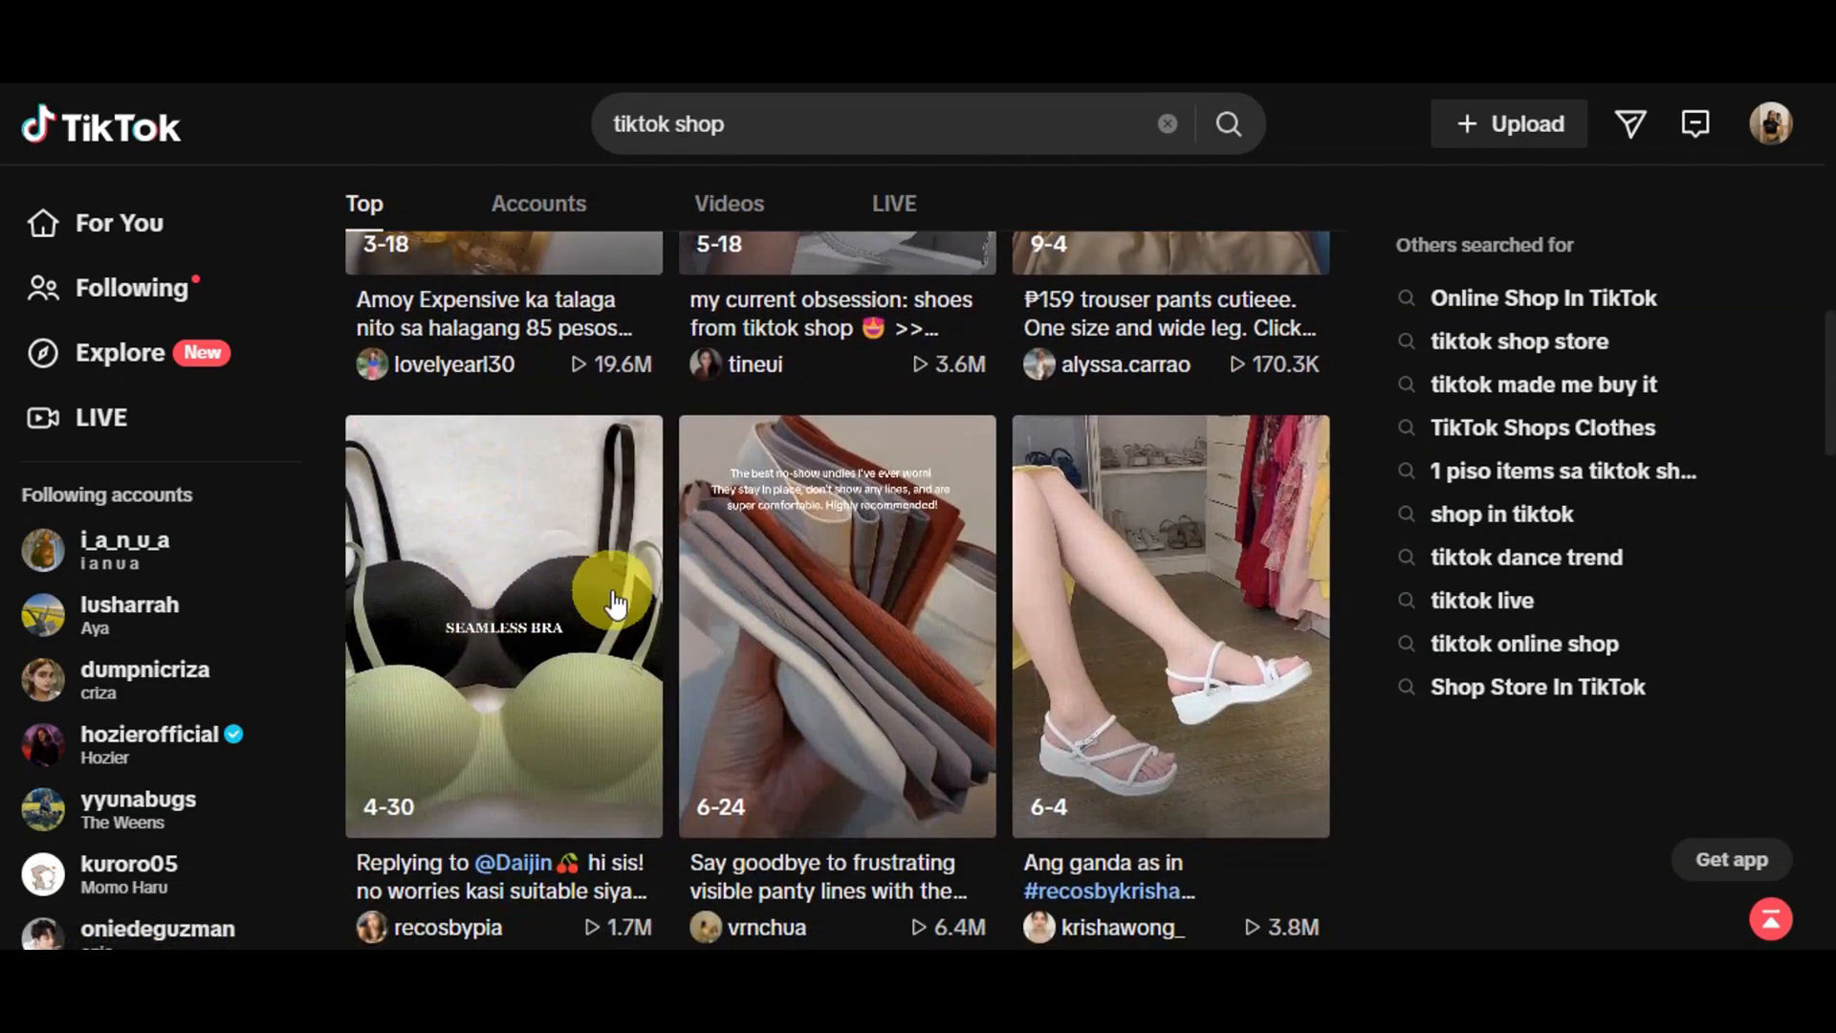
pyautogui.scroll(-5, 1086, 622)
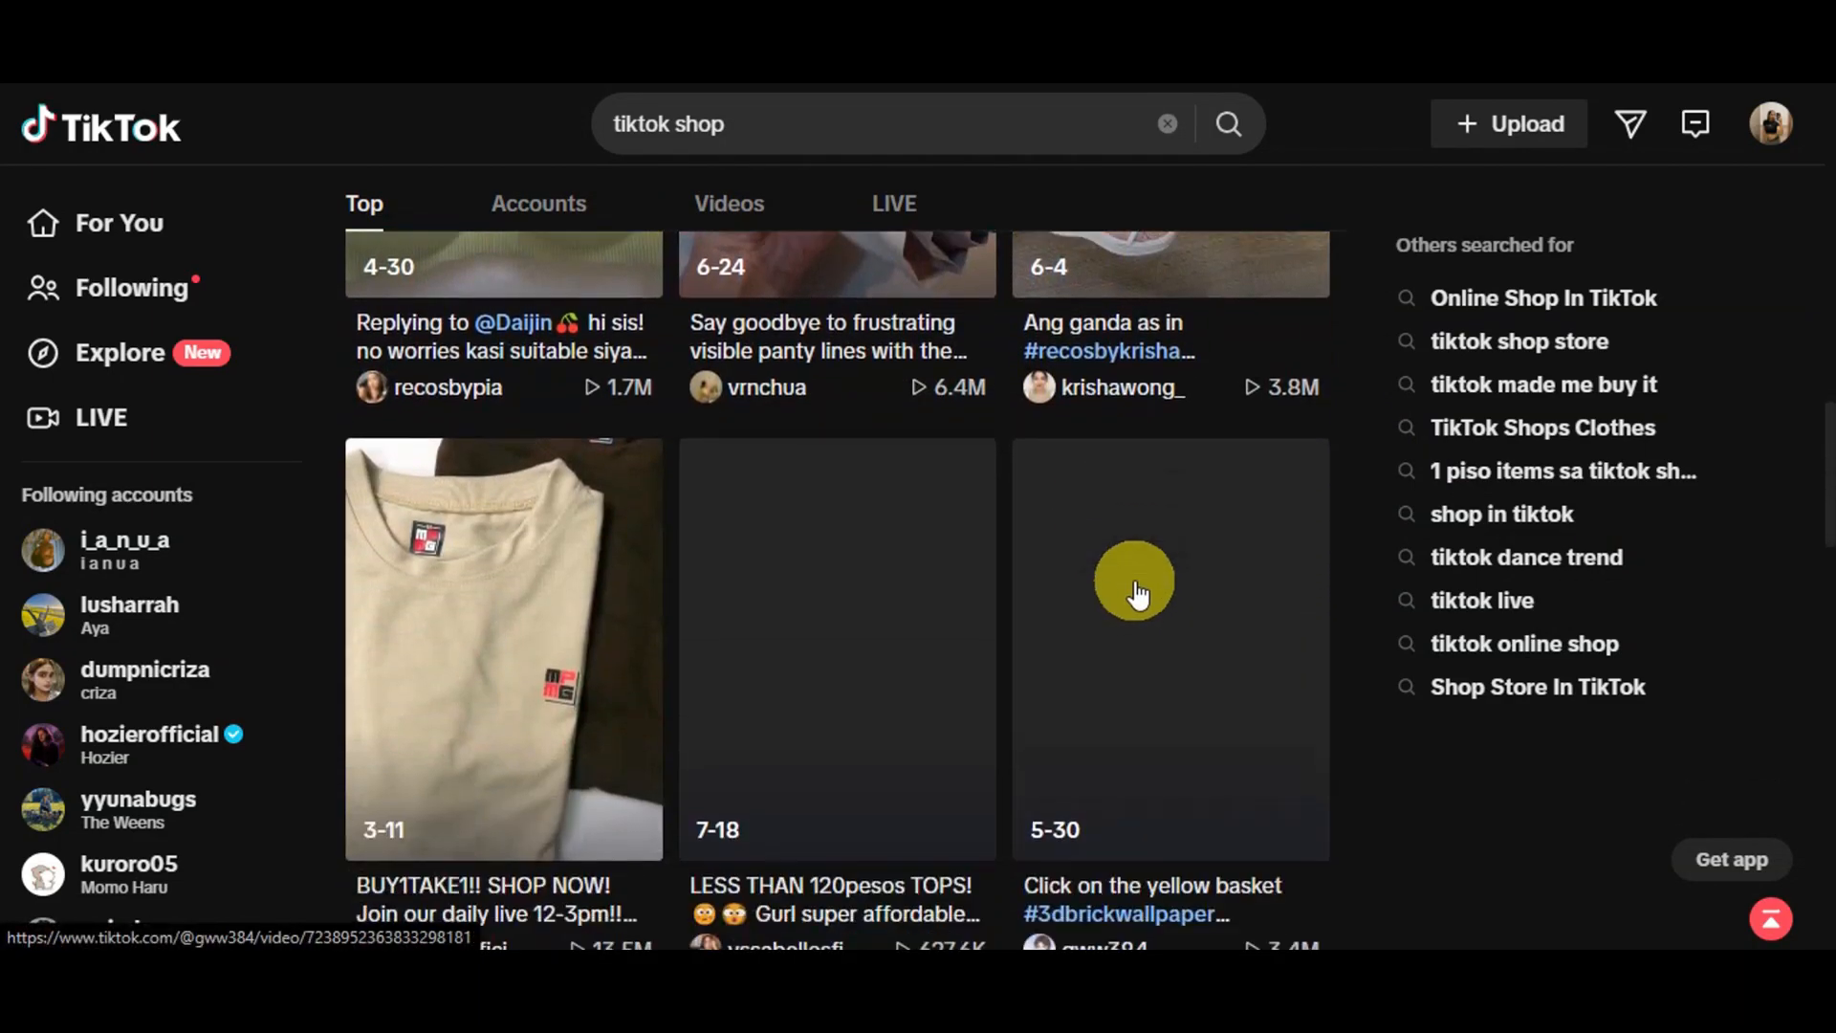
pyautogui.scroll(-3, 1341, 565)
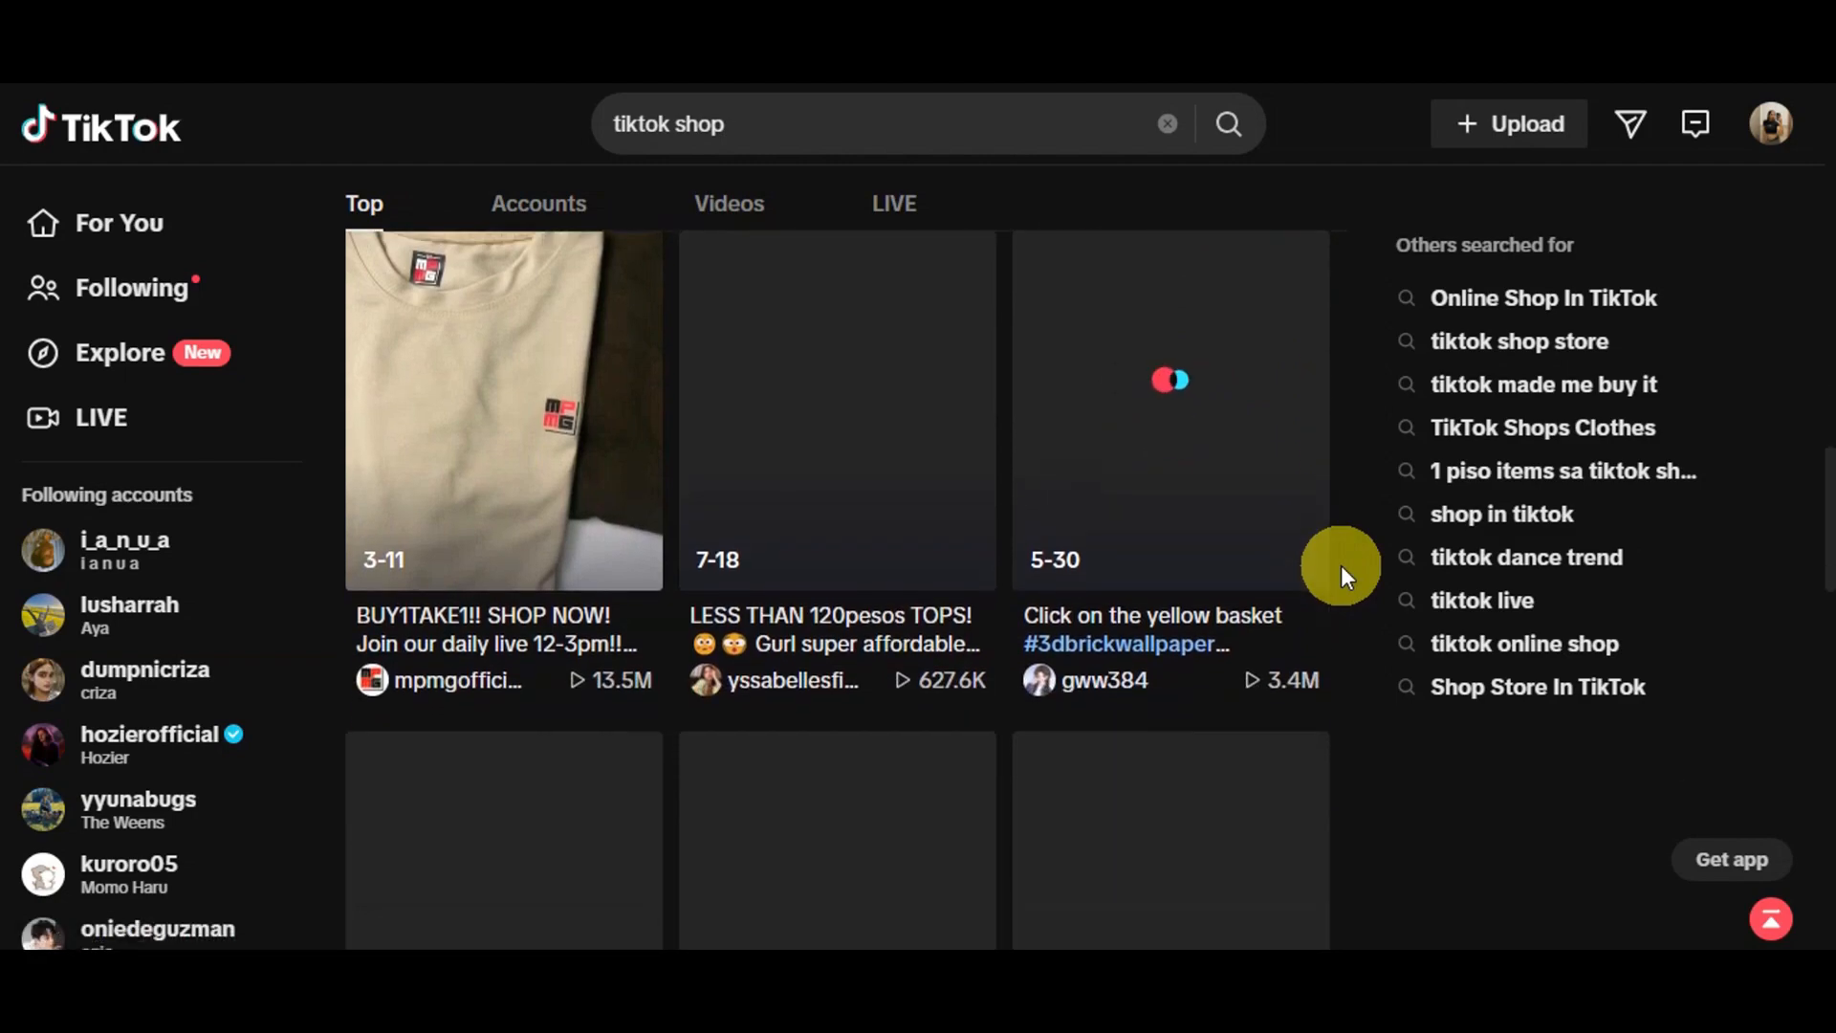
pyautogui.scroll(-3, 1340, 565)
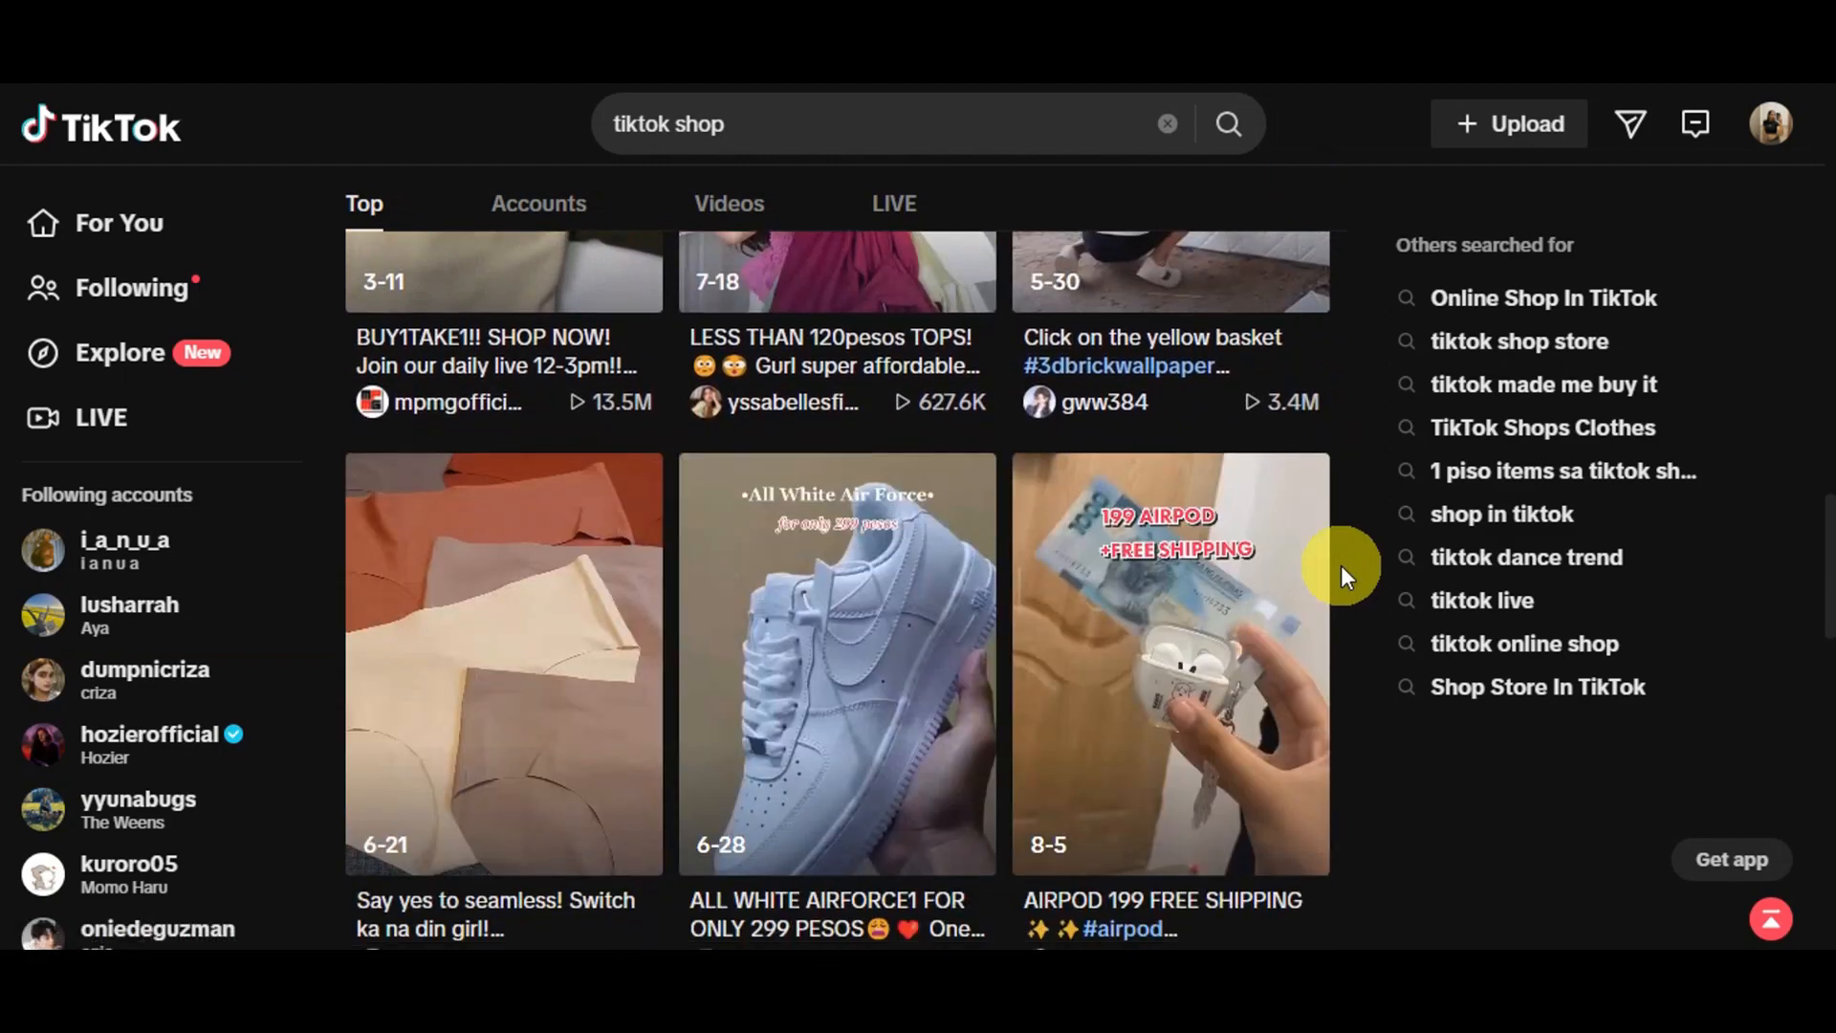
pyautogui.scroll(-2, 1341, 565)
pyautogui.scroll(-8, 1341, 566)
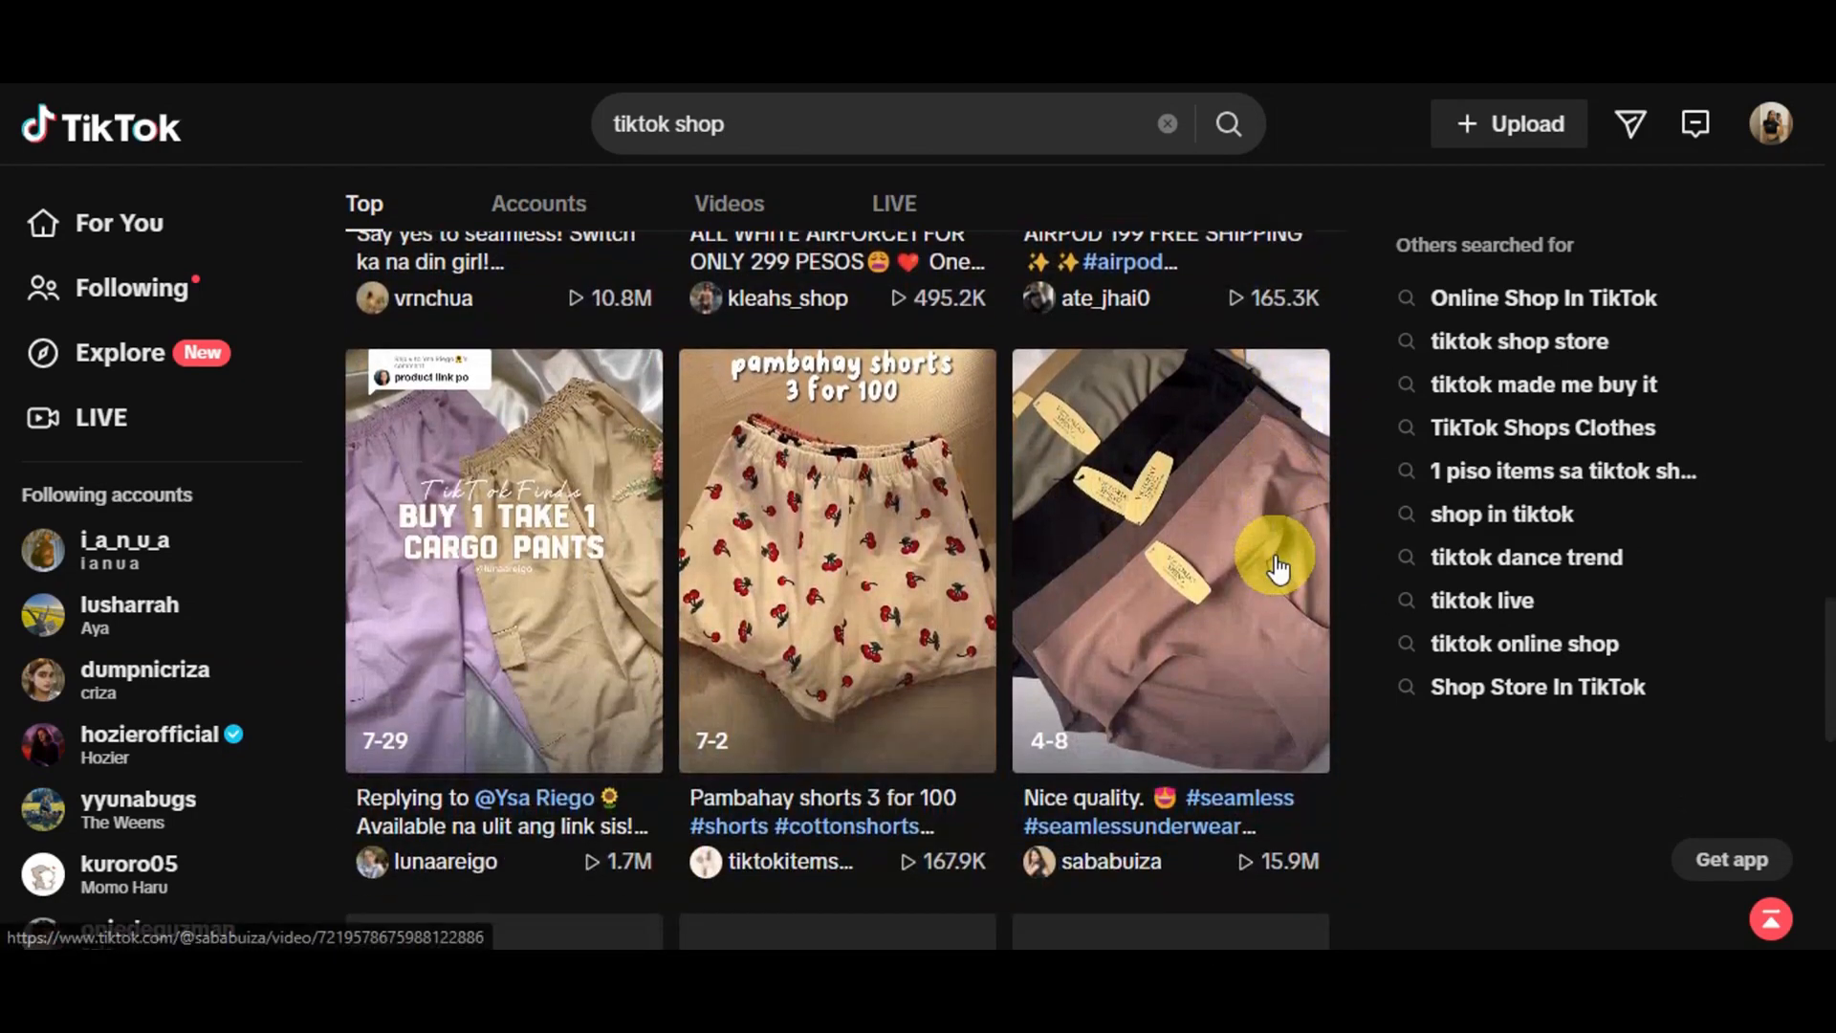
pyautogui.scroll(-3, 1278, 568)
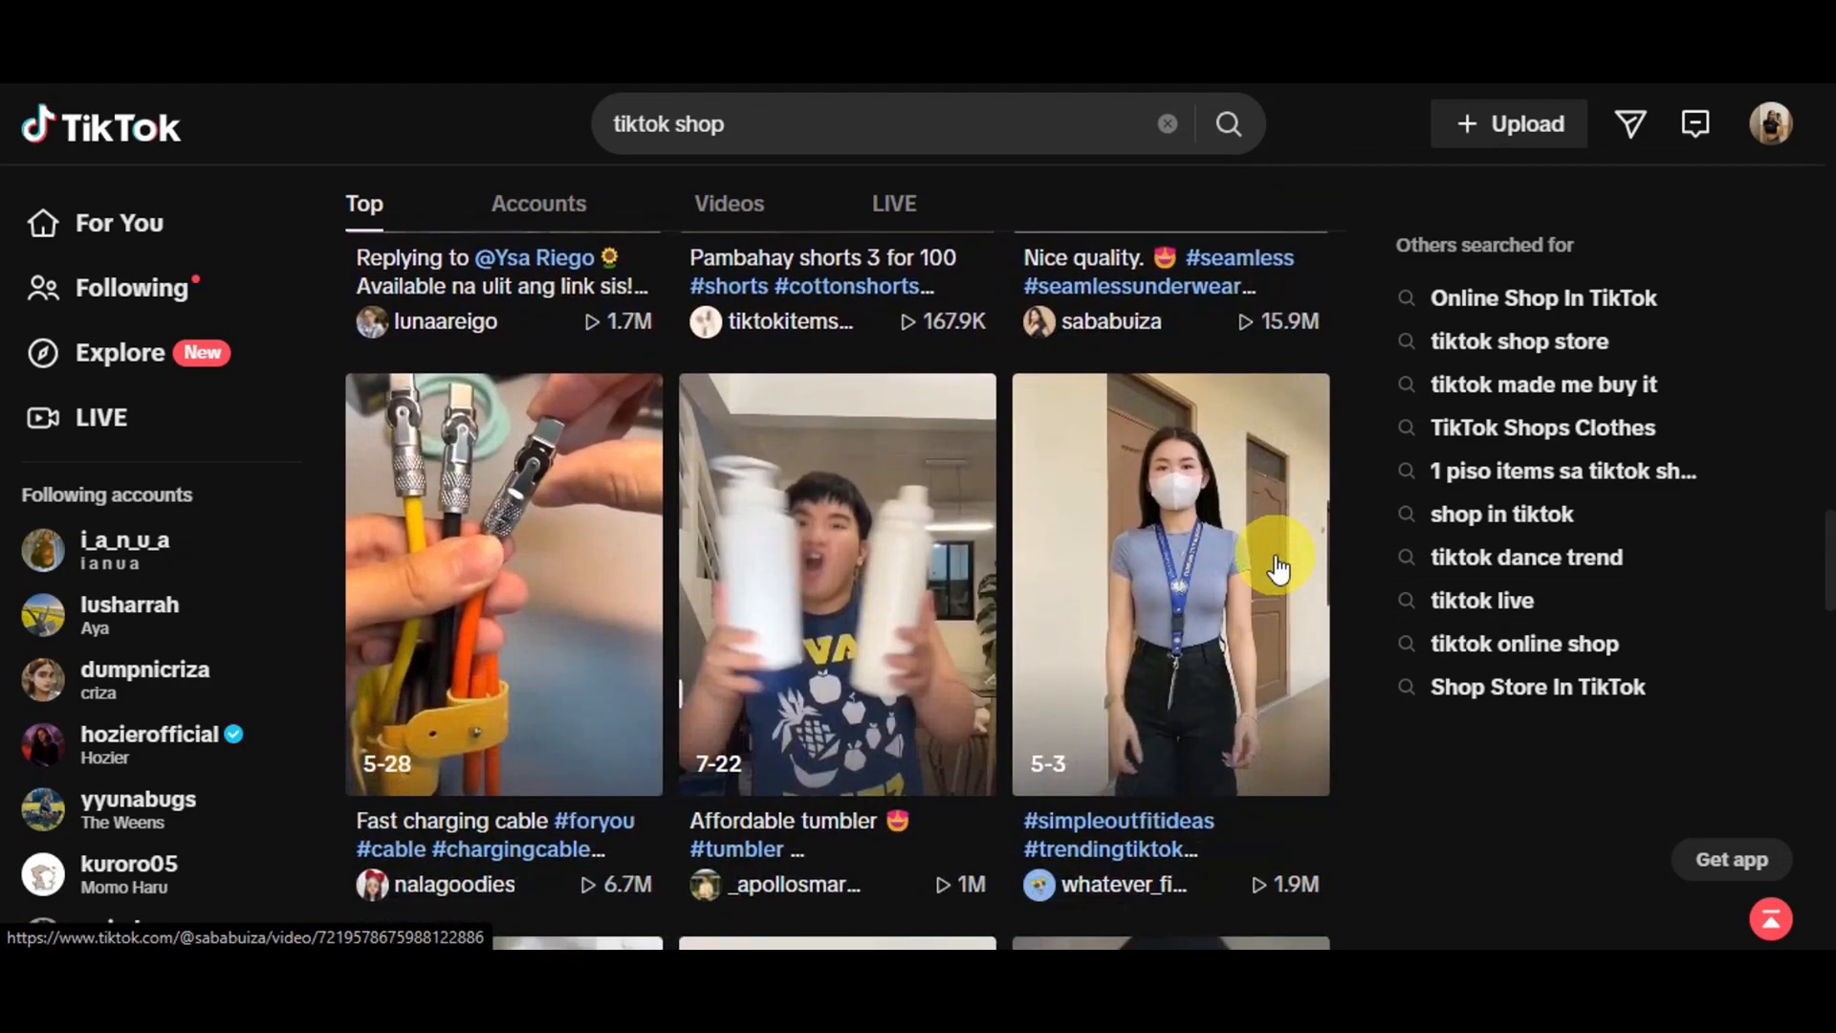
pyautogui.scroll(-10, 1277, 568)
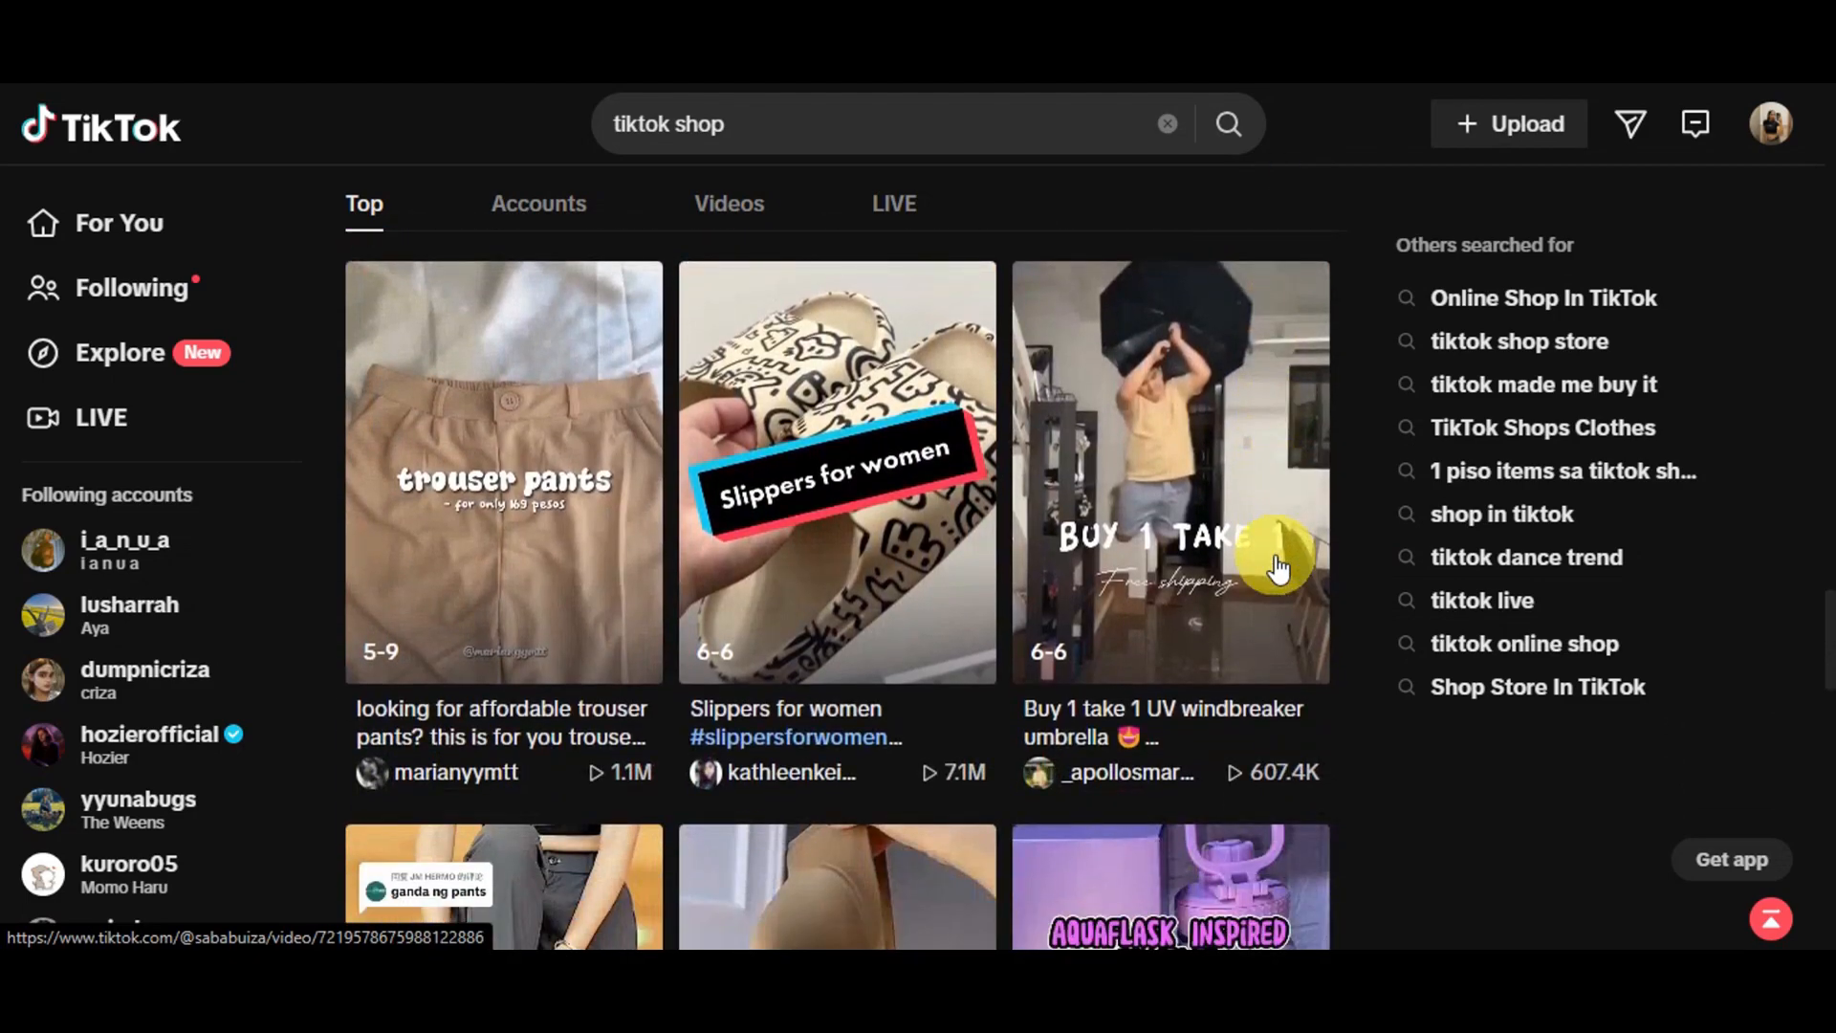
pyautogui.scroll(-3, 1278, 568)
pyautogui.scroll(-10, 1278, 568)
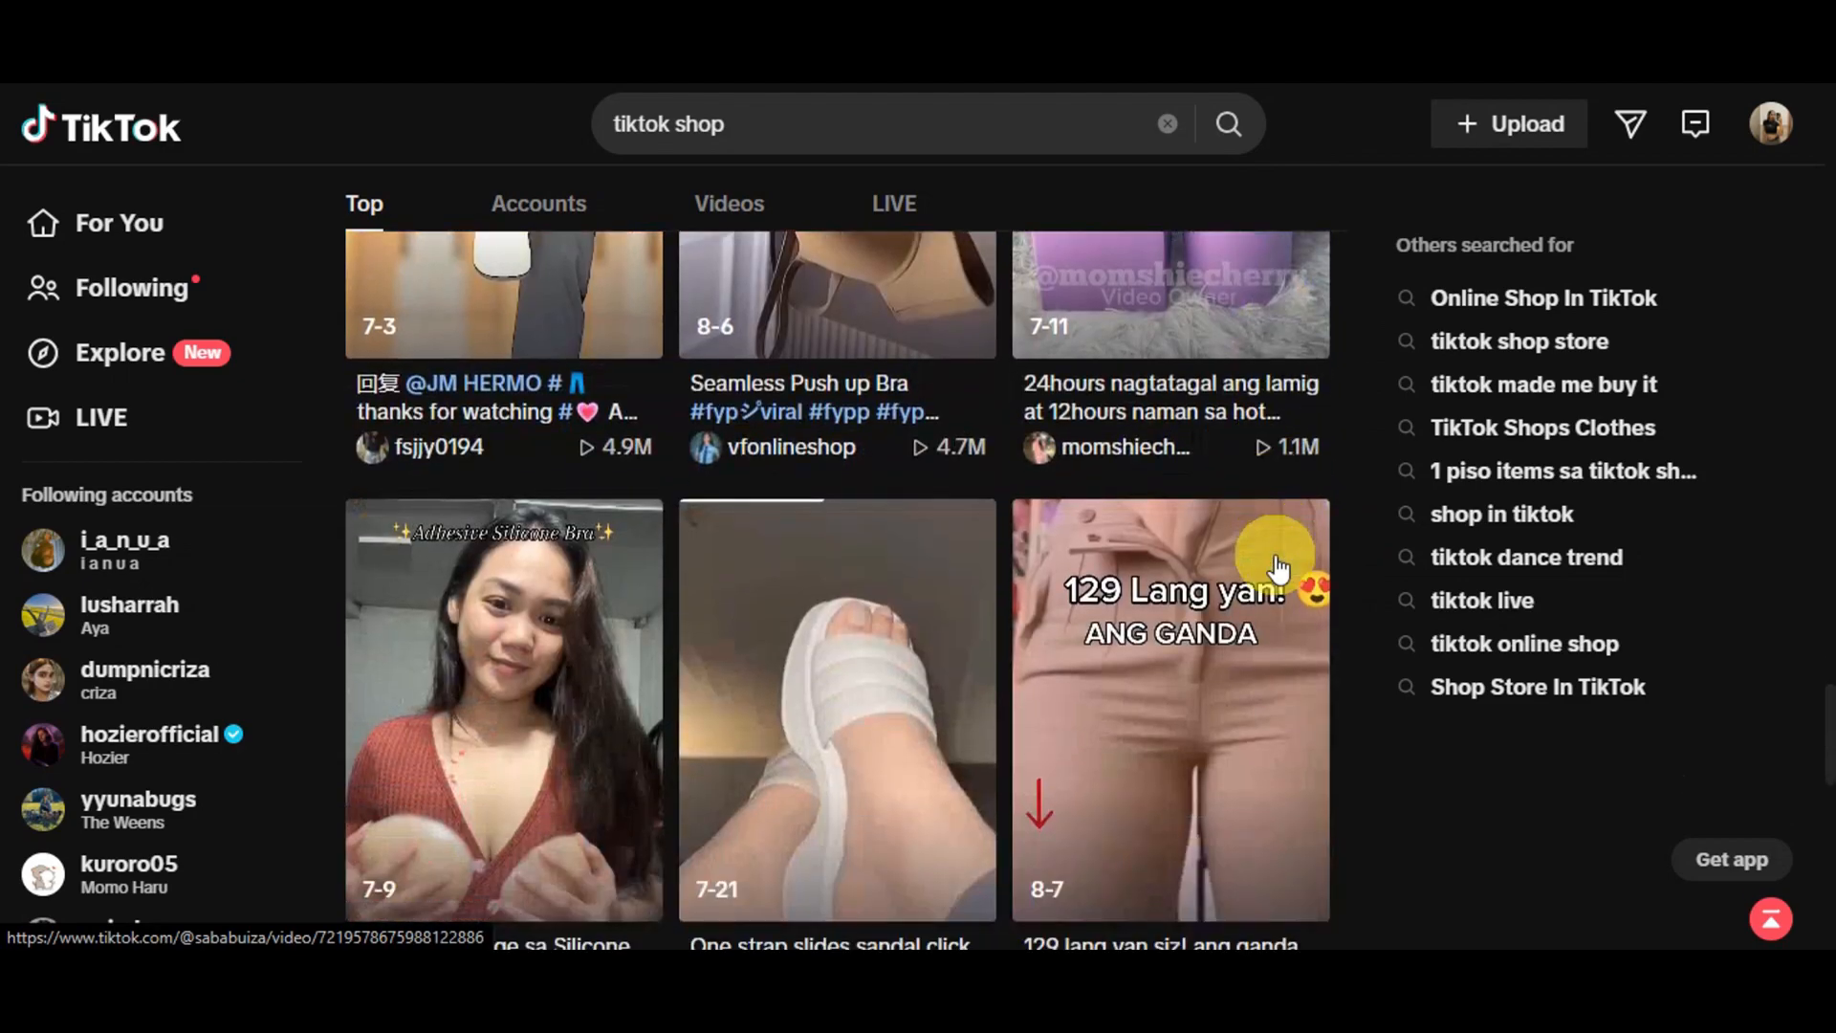
# Go through the four-step selling guide on the TikTok for Business page and start the seller sign-up
pyautogui.scroll(-5, 1277, 568)
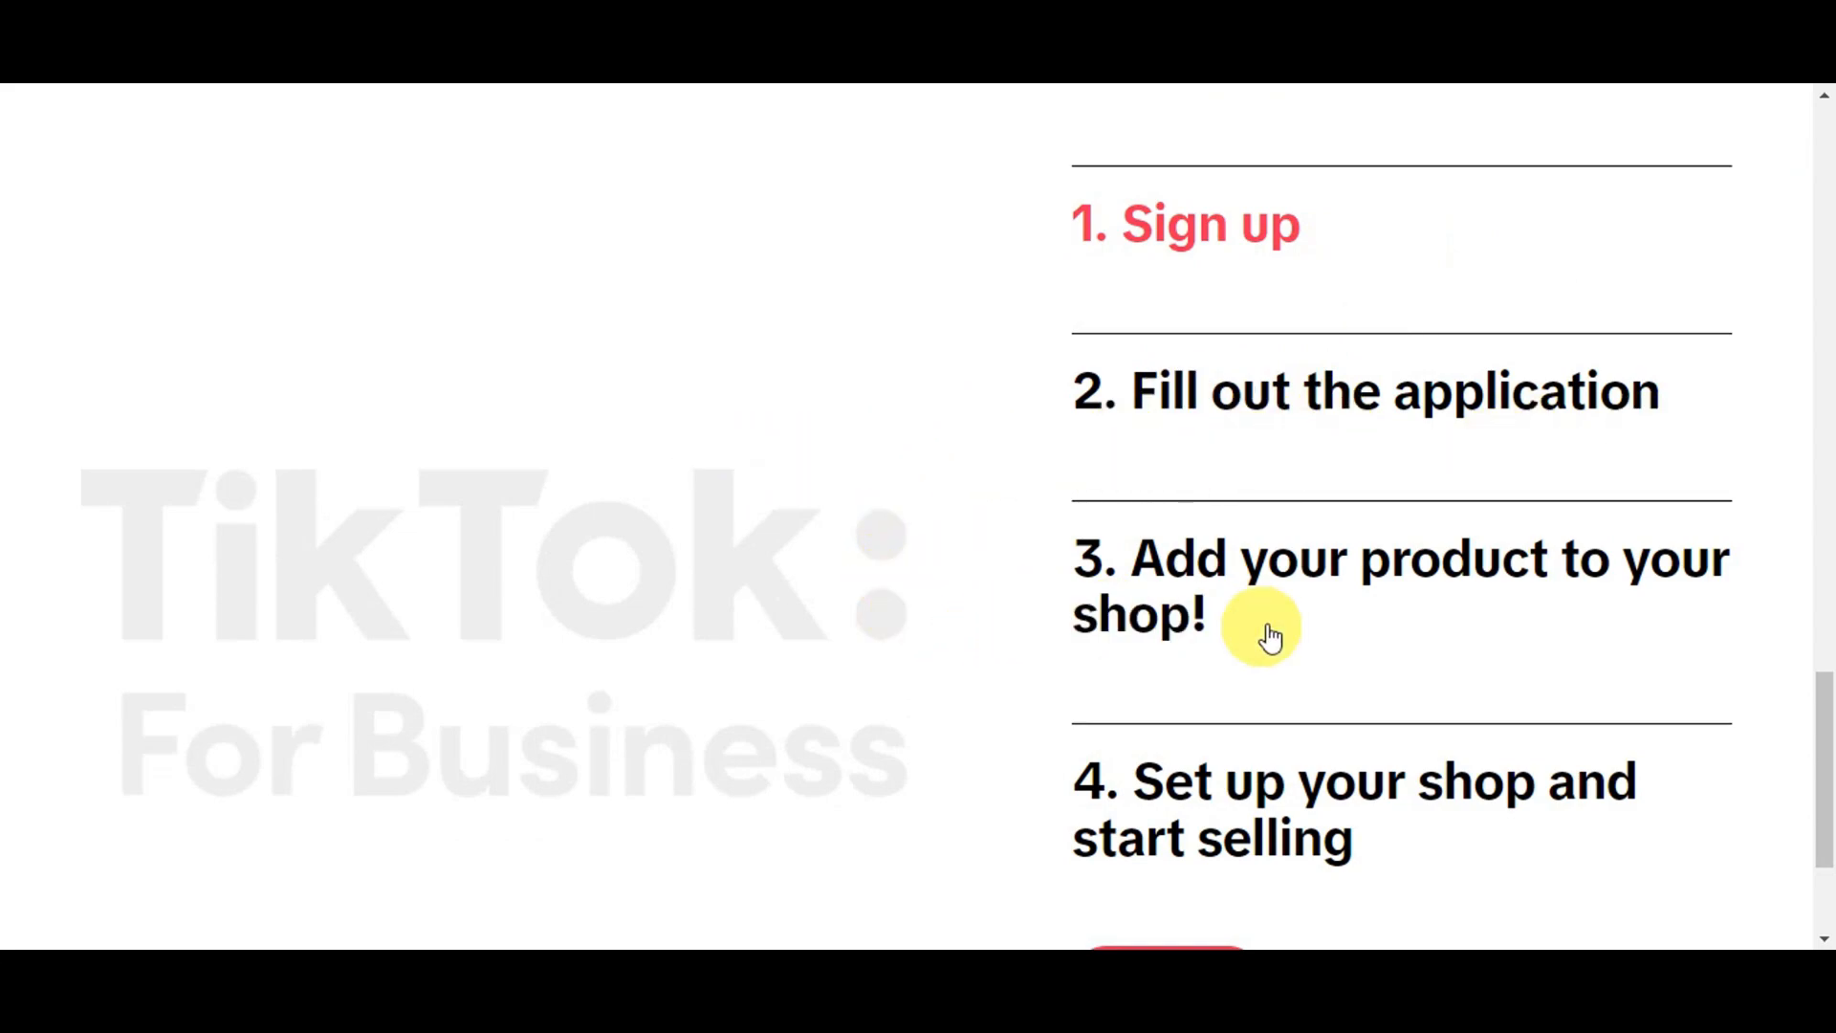
pyautogui.scroll(-2, 1188, 807)
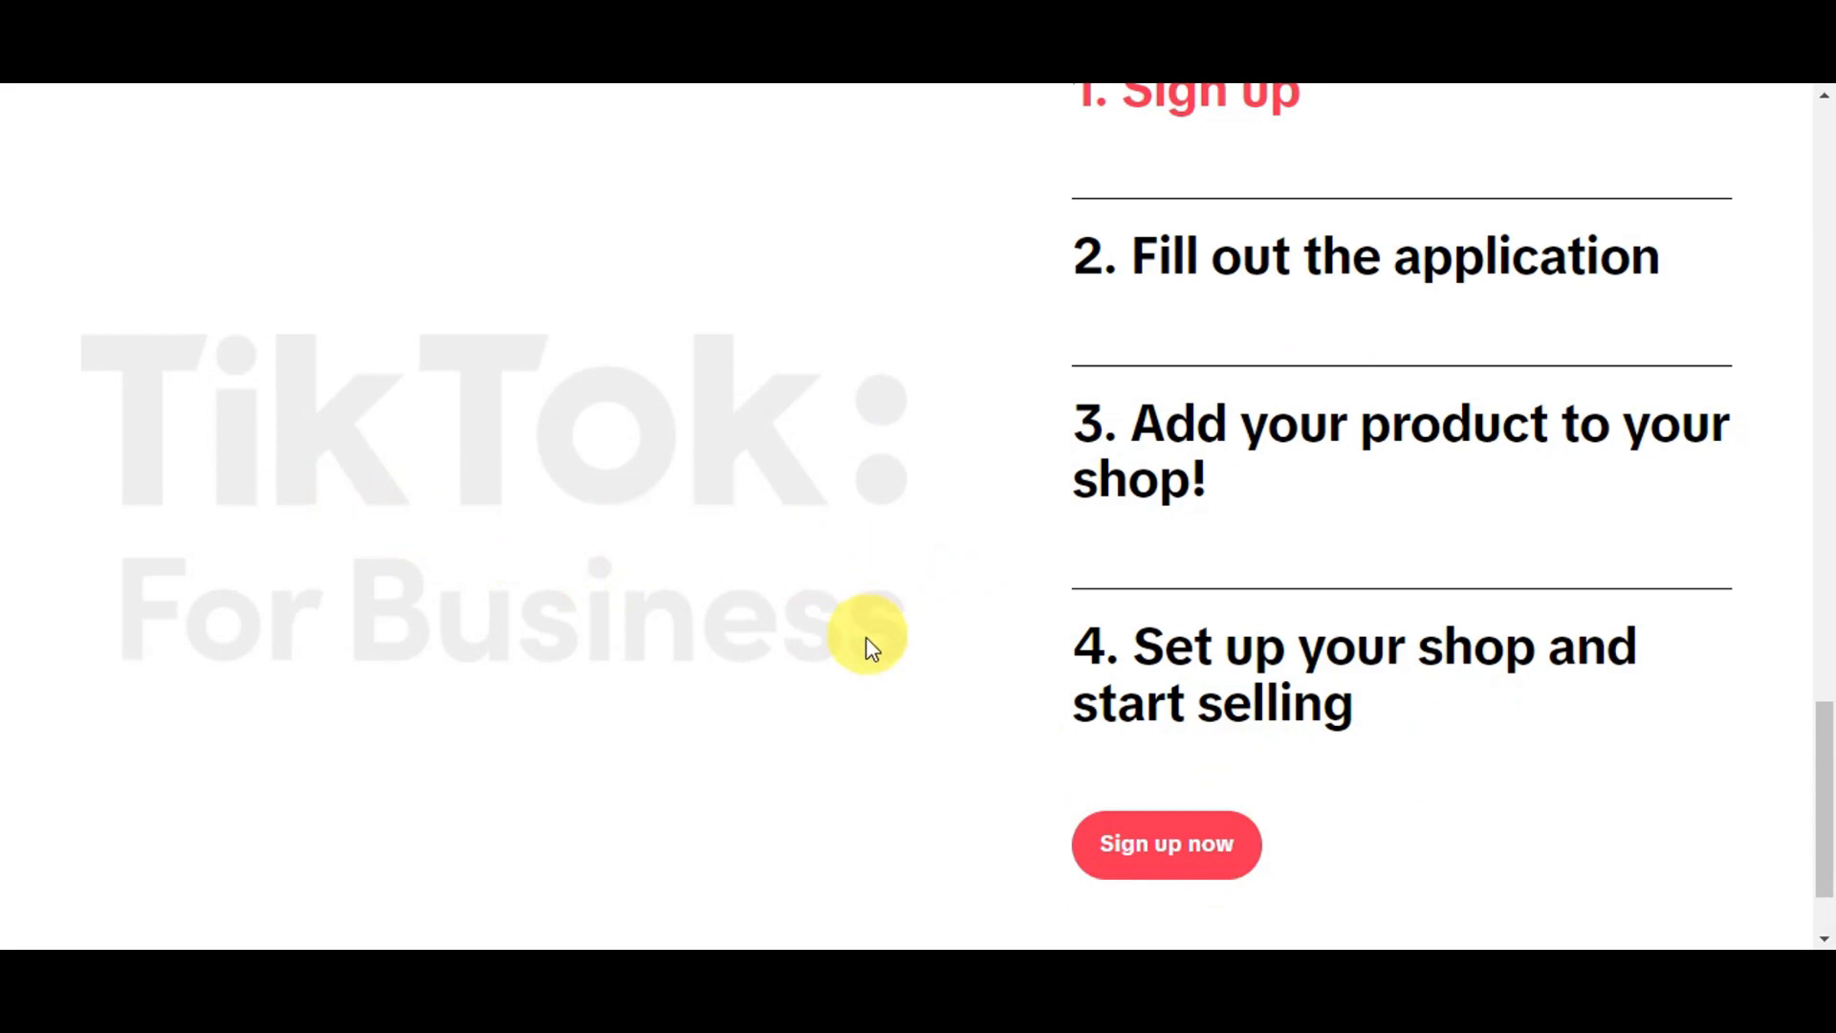
pyautogui.click(1153, 876)
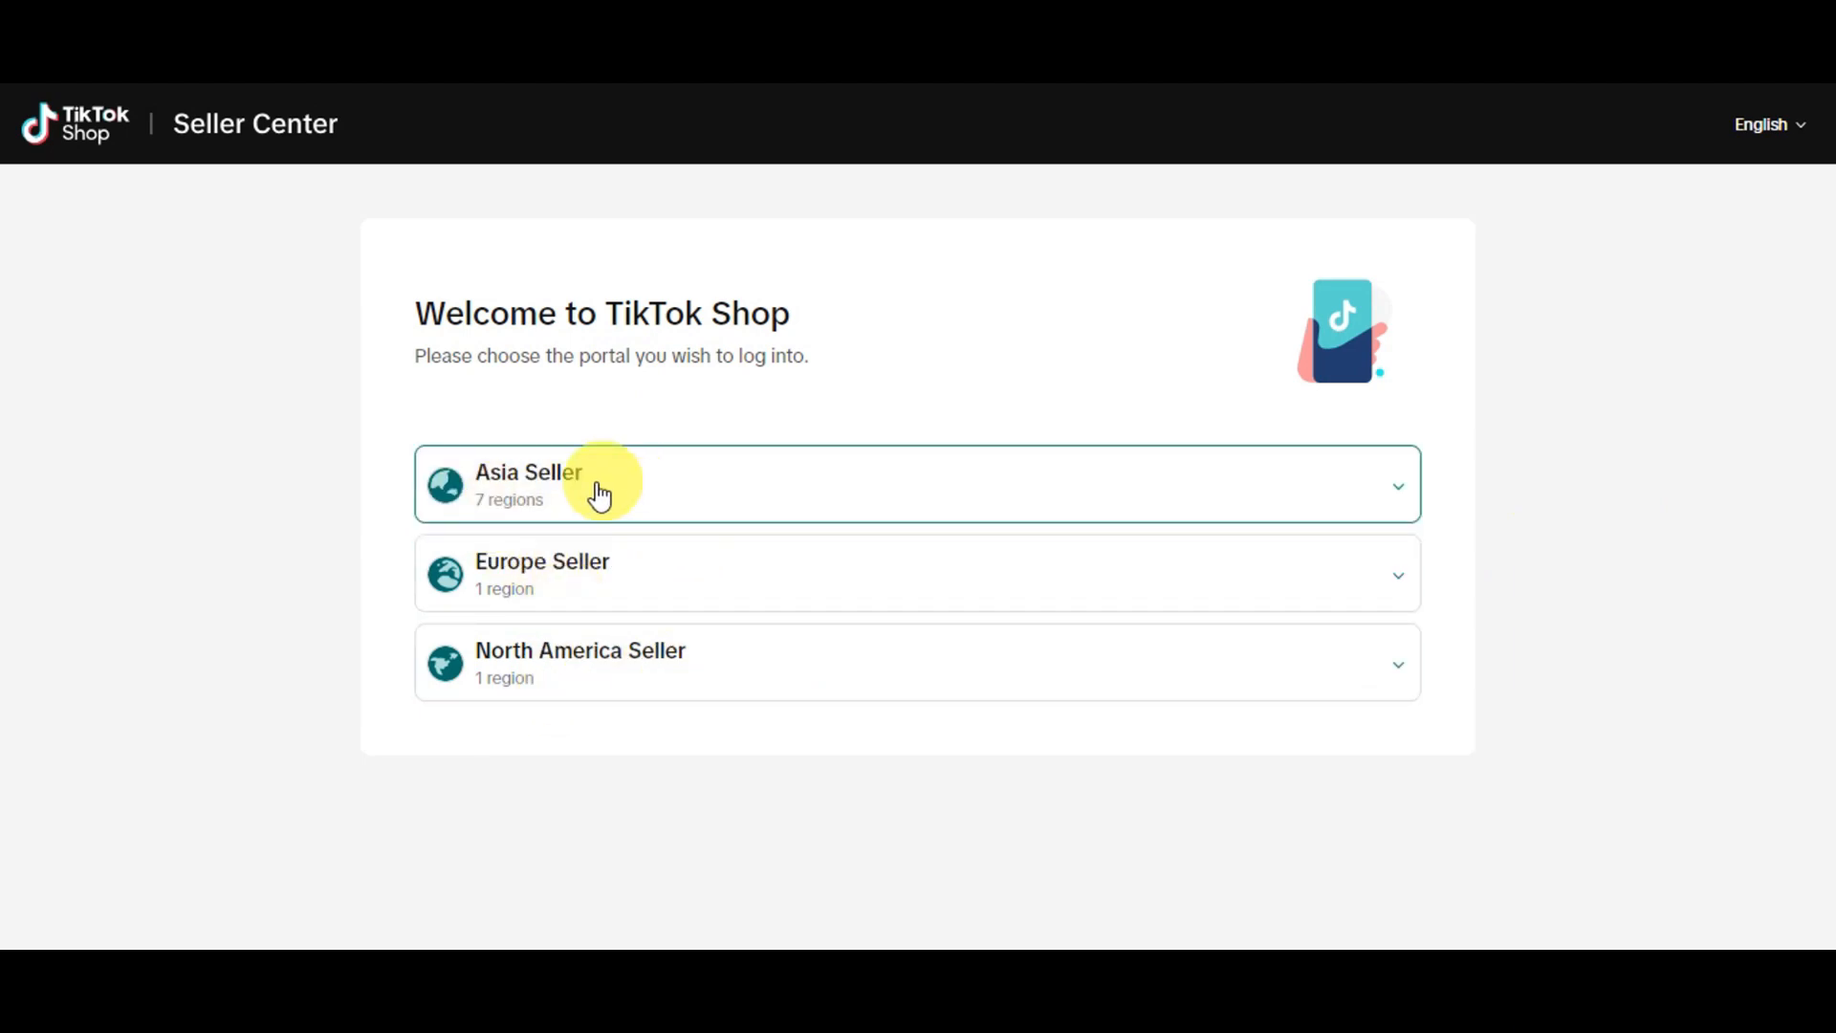
# Expand the Asia Seller regions and enter the Philippines Seller portal
pyautogui.click(752, 490)
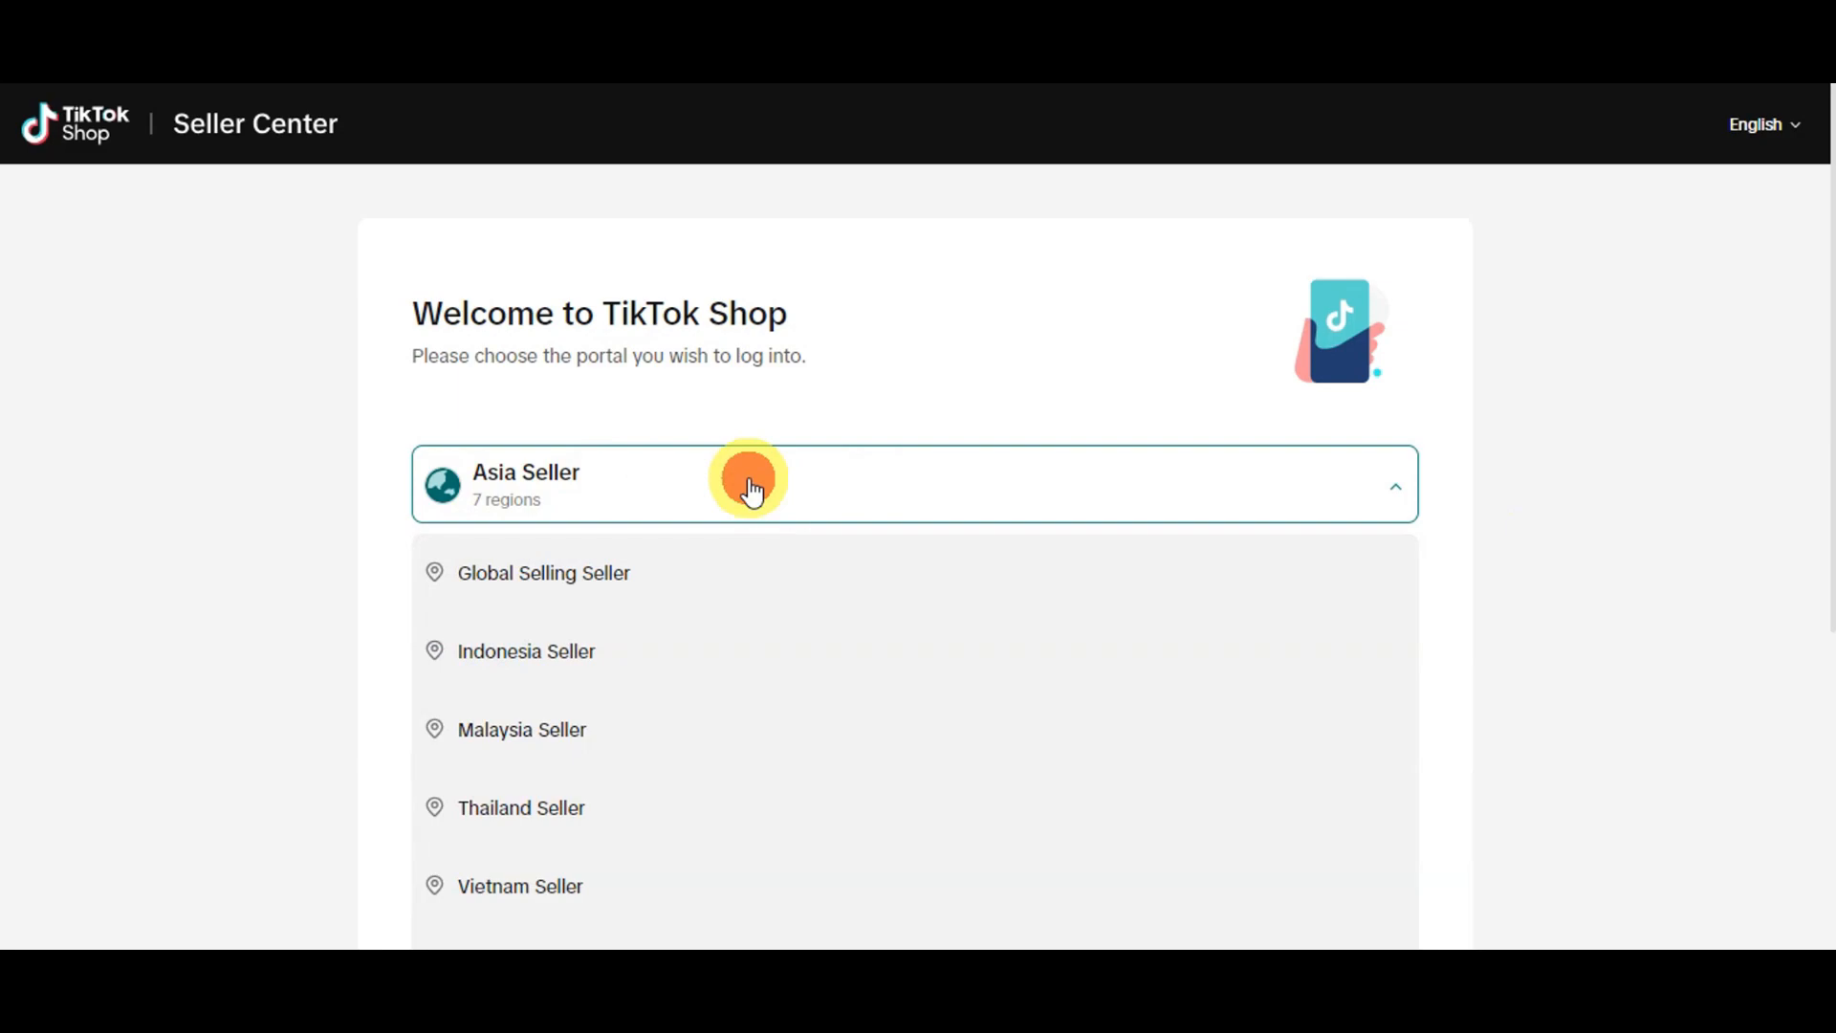
pyautogui.scroll(-4, 748, 483)
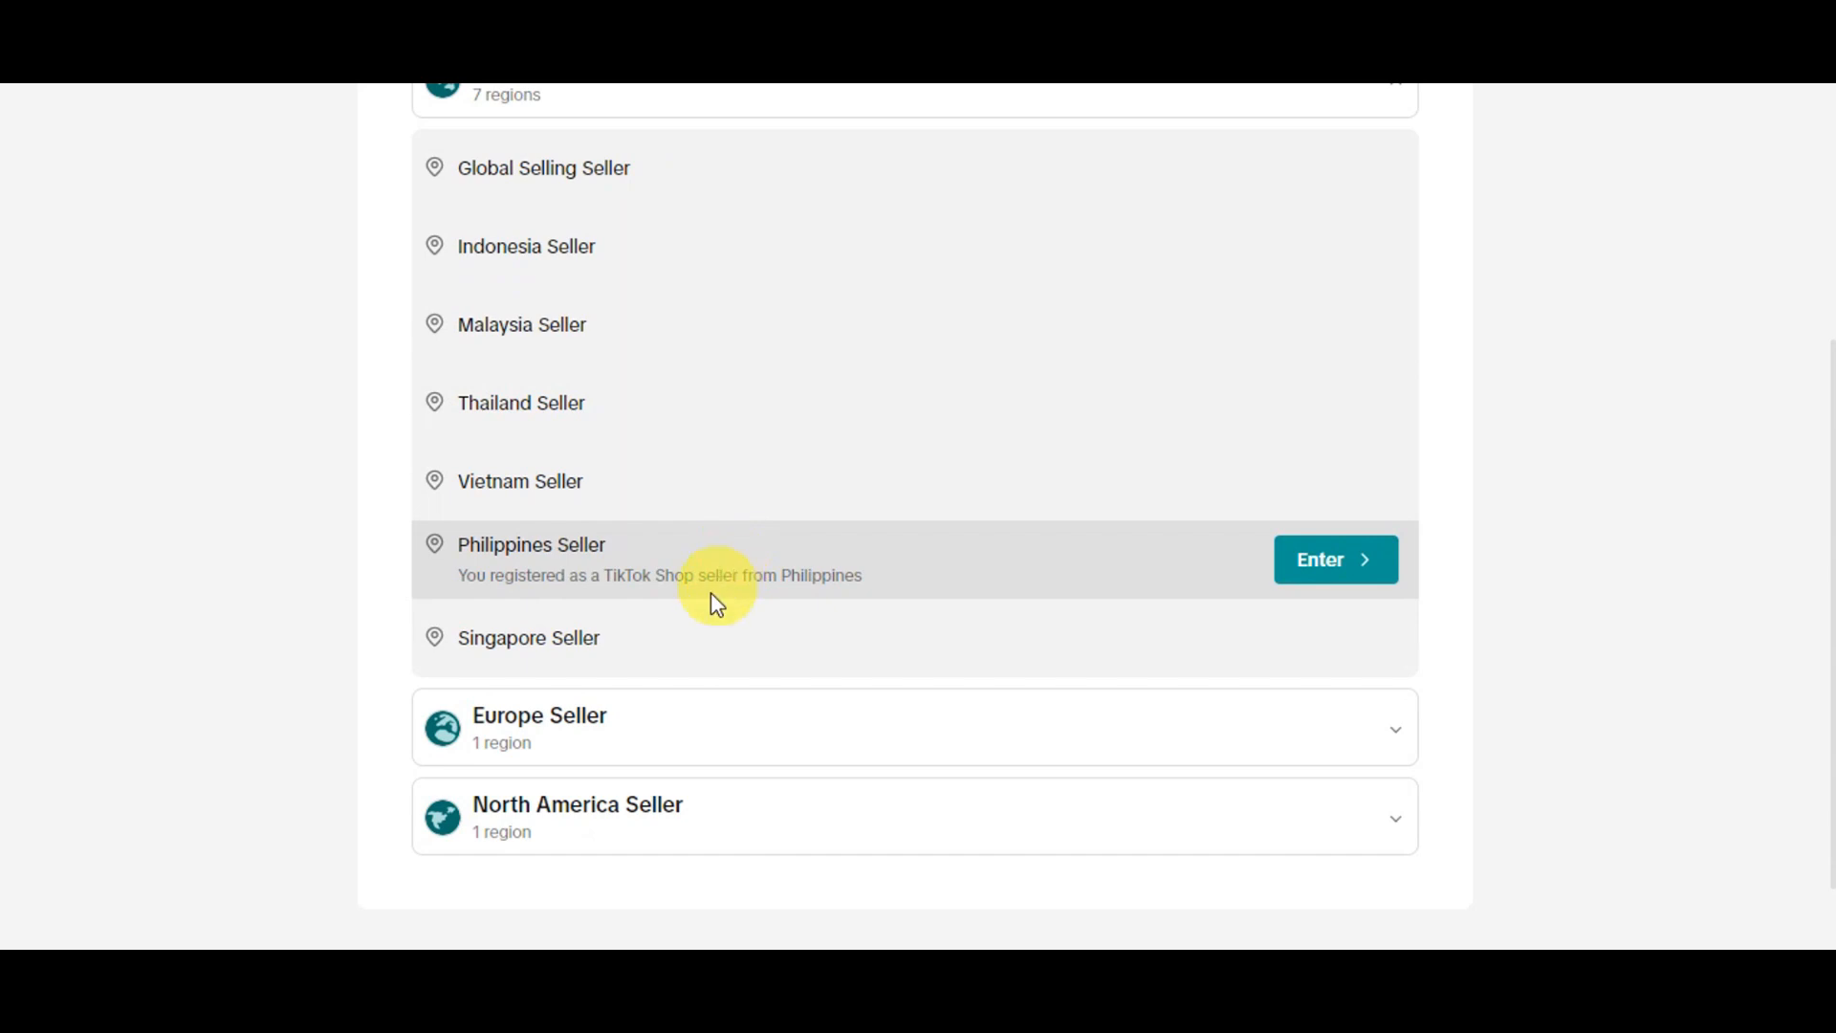
pyautogui.click(1341, 585)
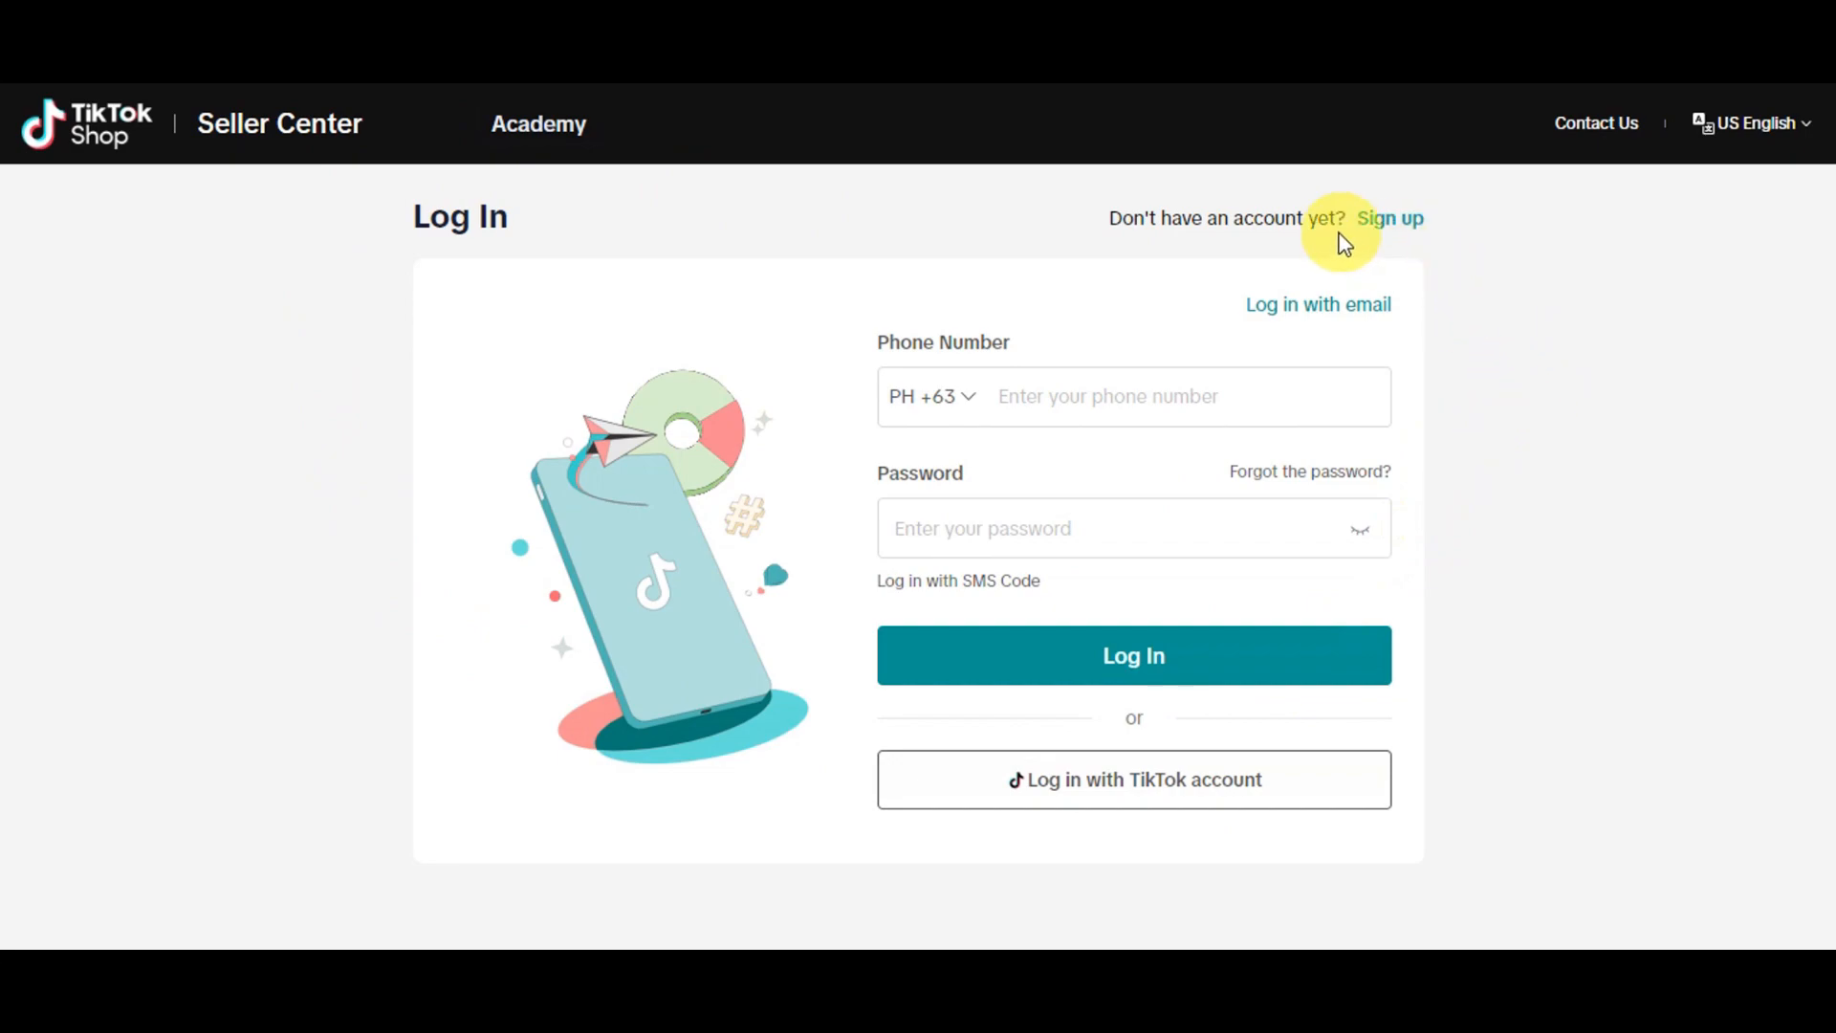
# Open the sign-up page for a new Philippines seller account and review the registration form and its sign-up options
pyautogui.click(1394, 220)
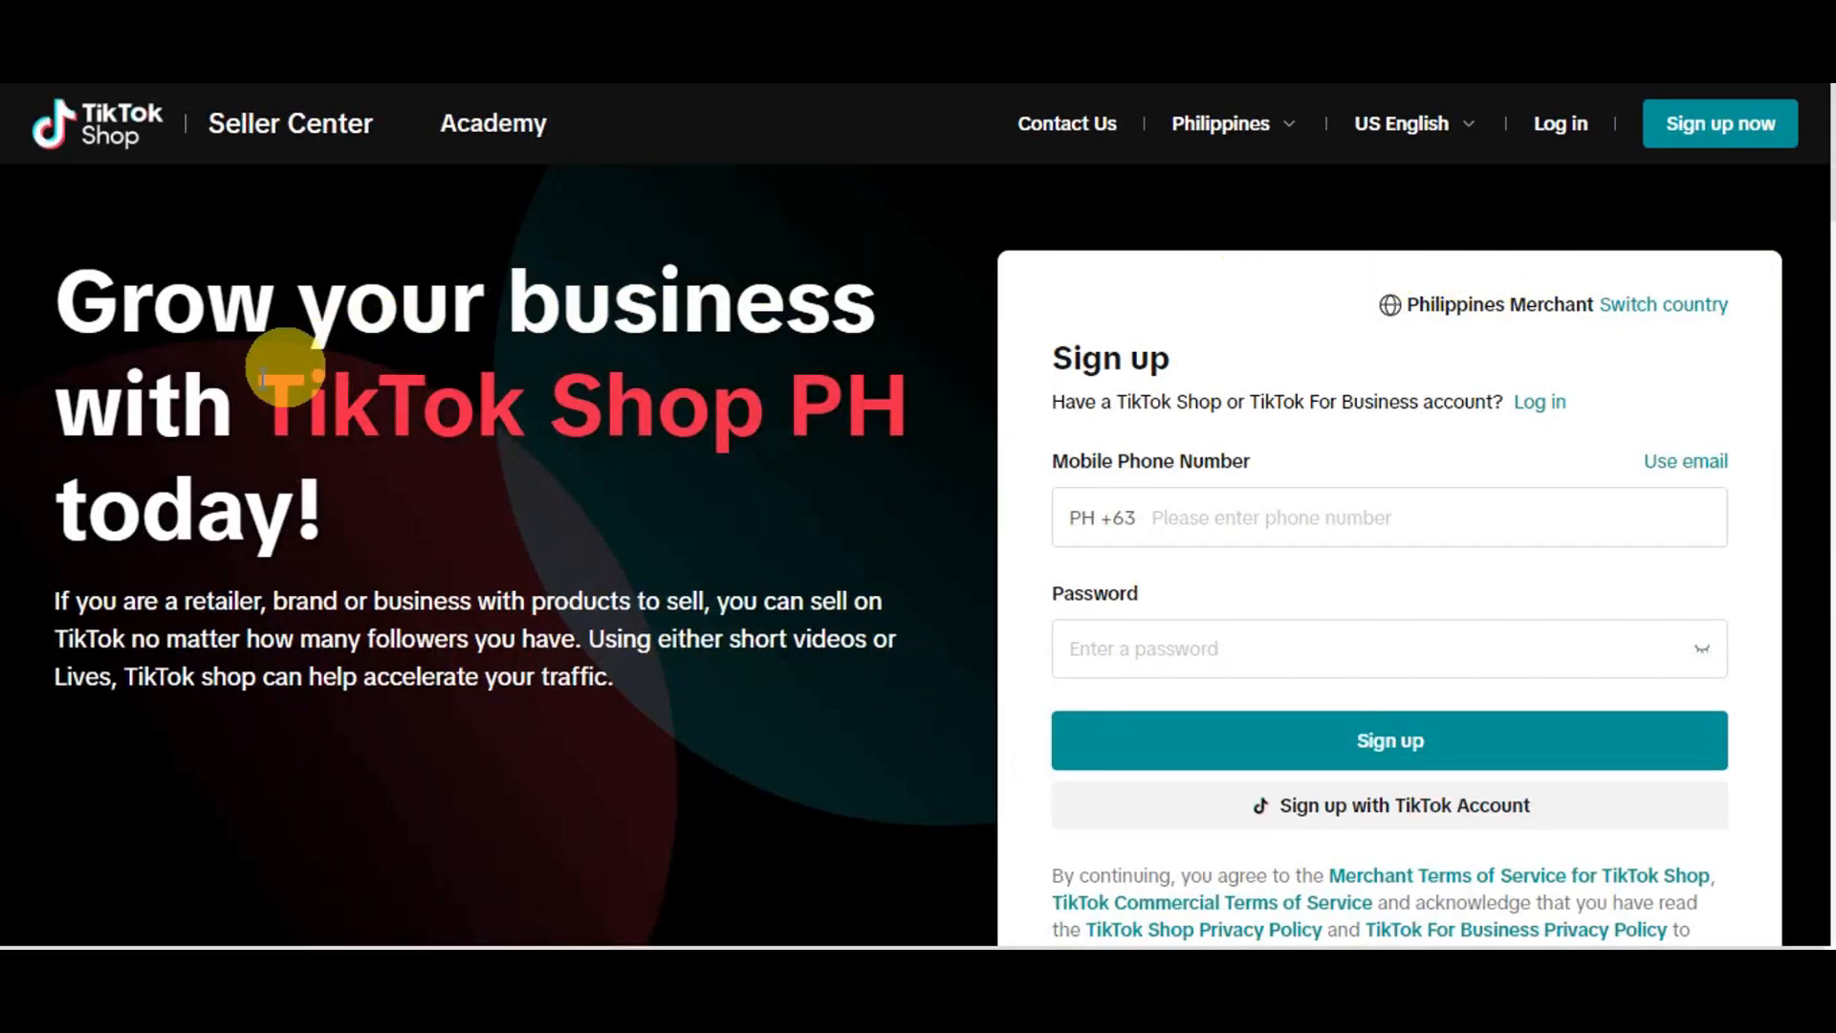
pyautogui.scroll(-1, 1458, 494)
pyautogui.scroll(-3, 1496, 561)
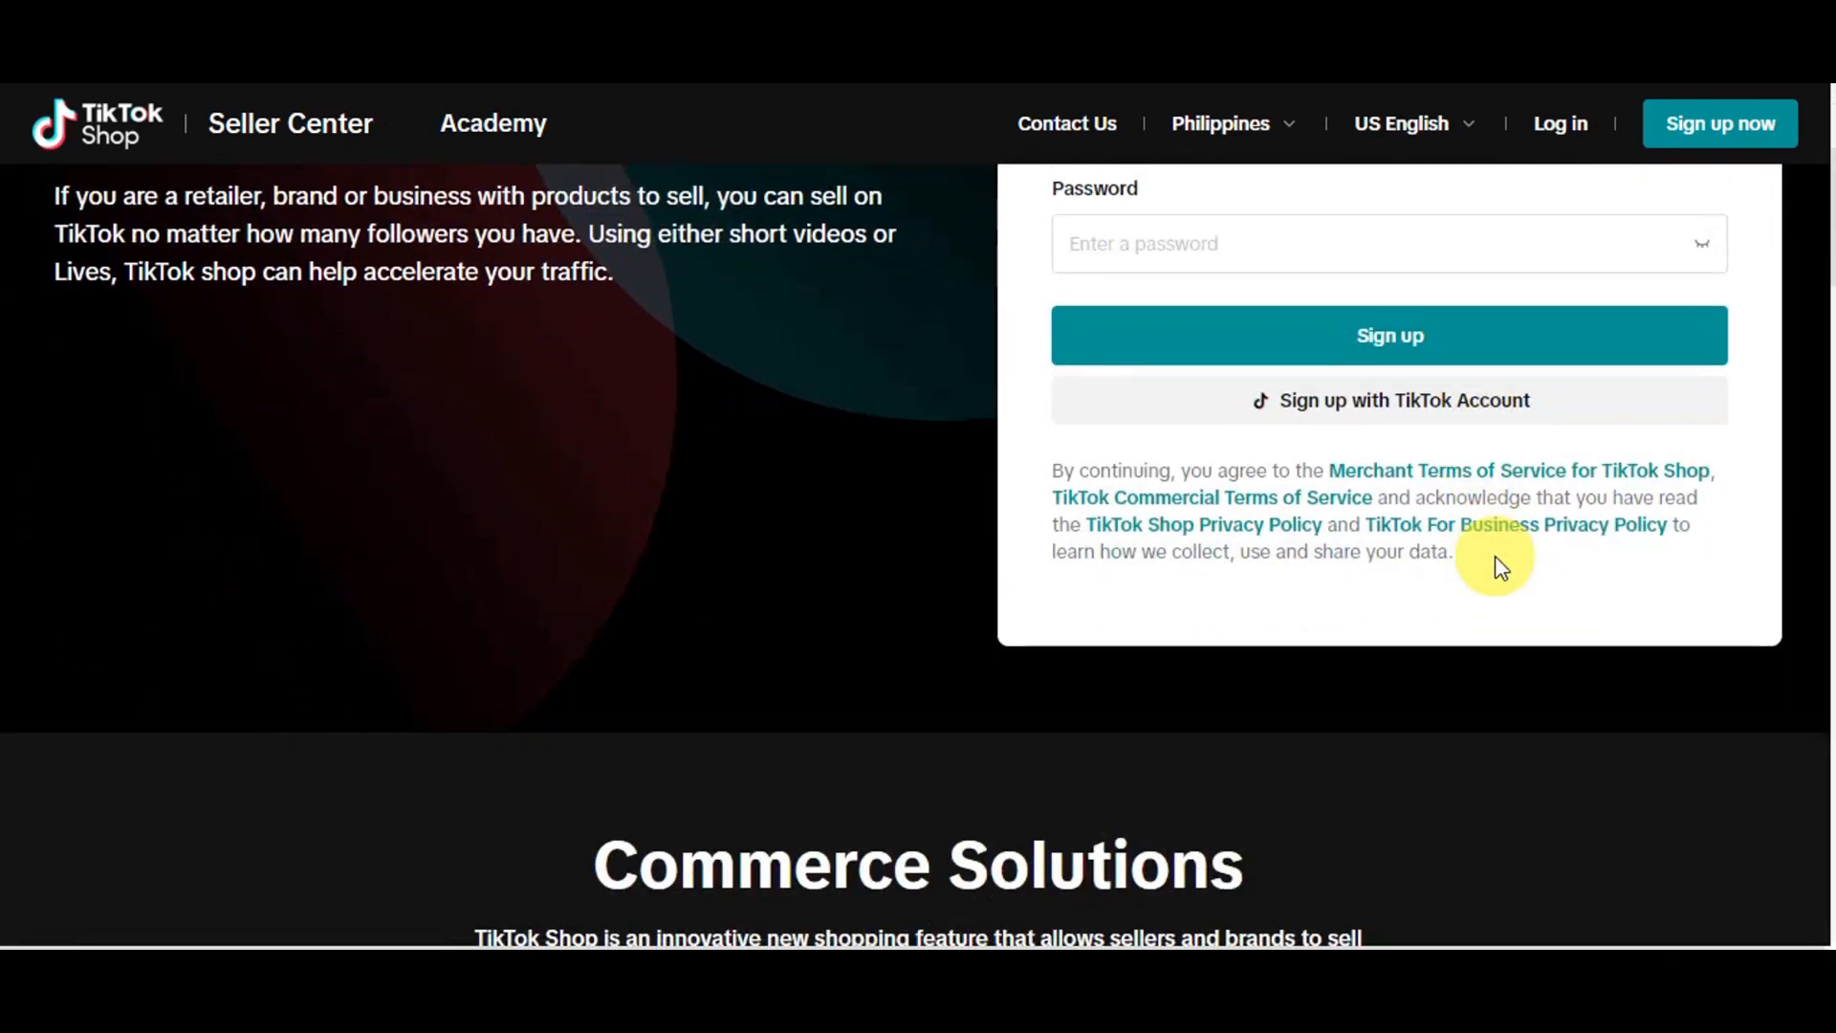
pyautogui.scroll(3, 1495, 561)
pyautogui.scroll(-1, 1512, 520)
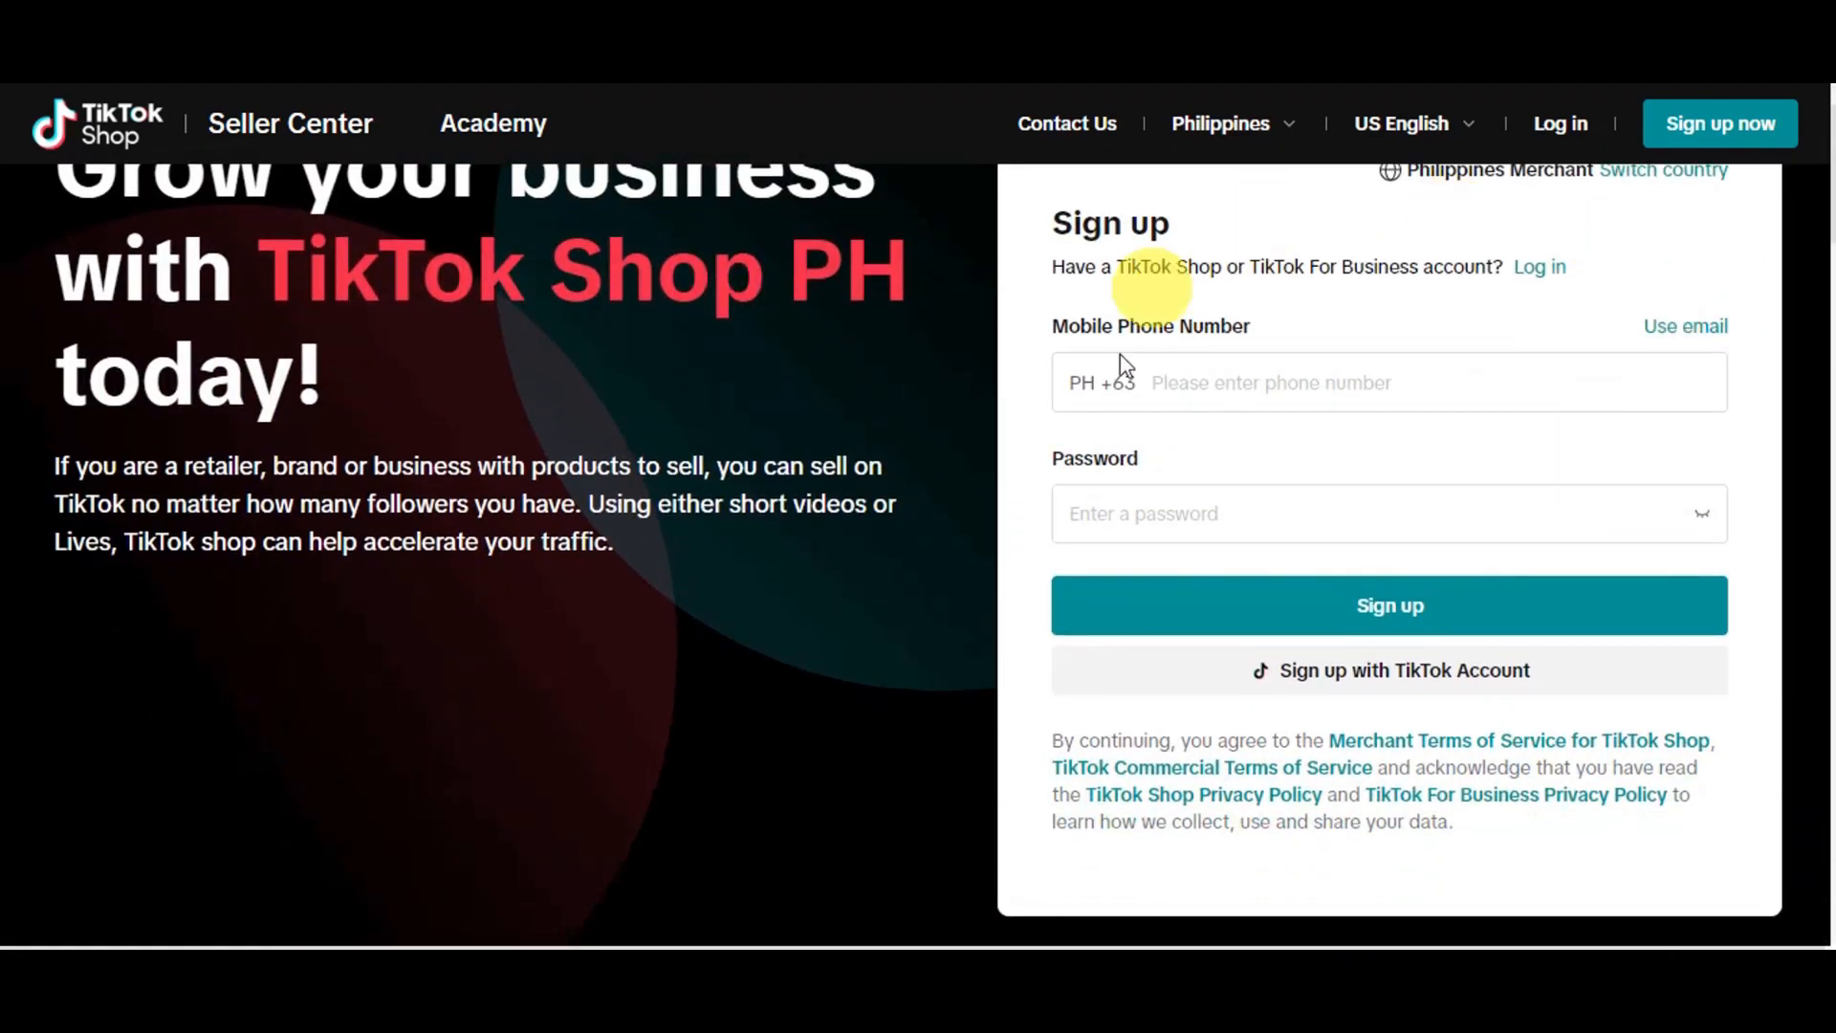
pyautogui.scroll(1, 1434, 459)
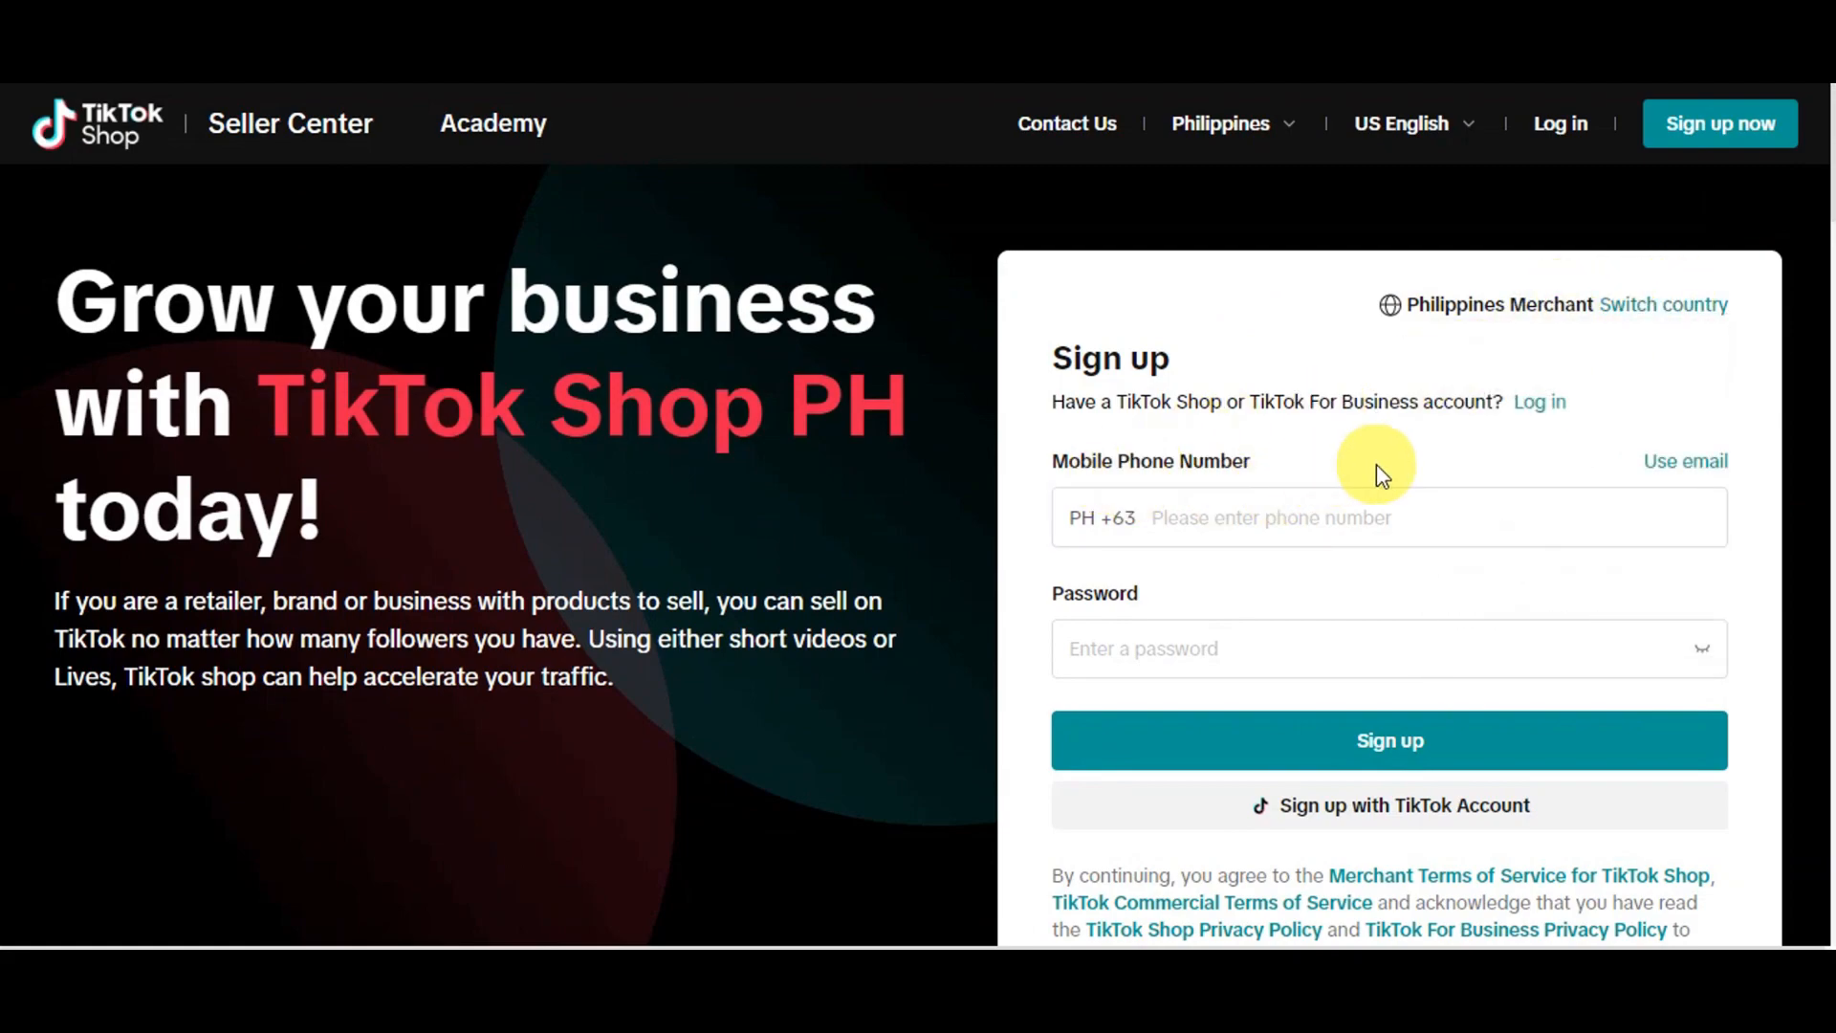
pyautogui.scroll(-2, 1188, 622)
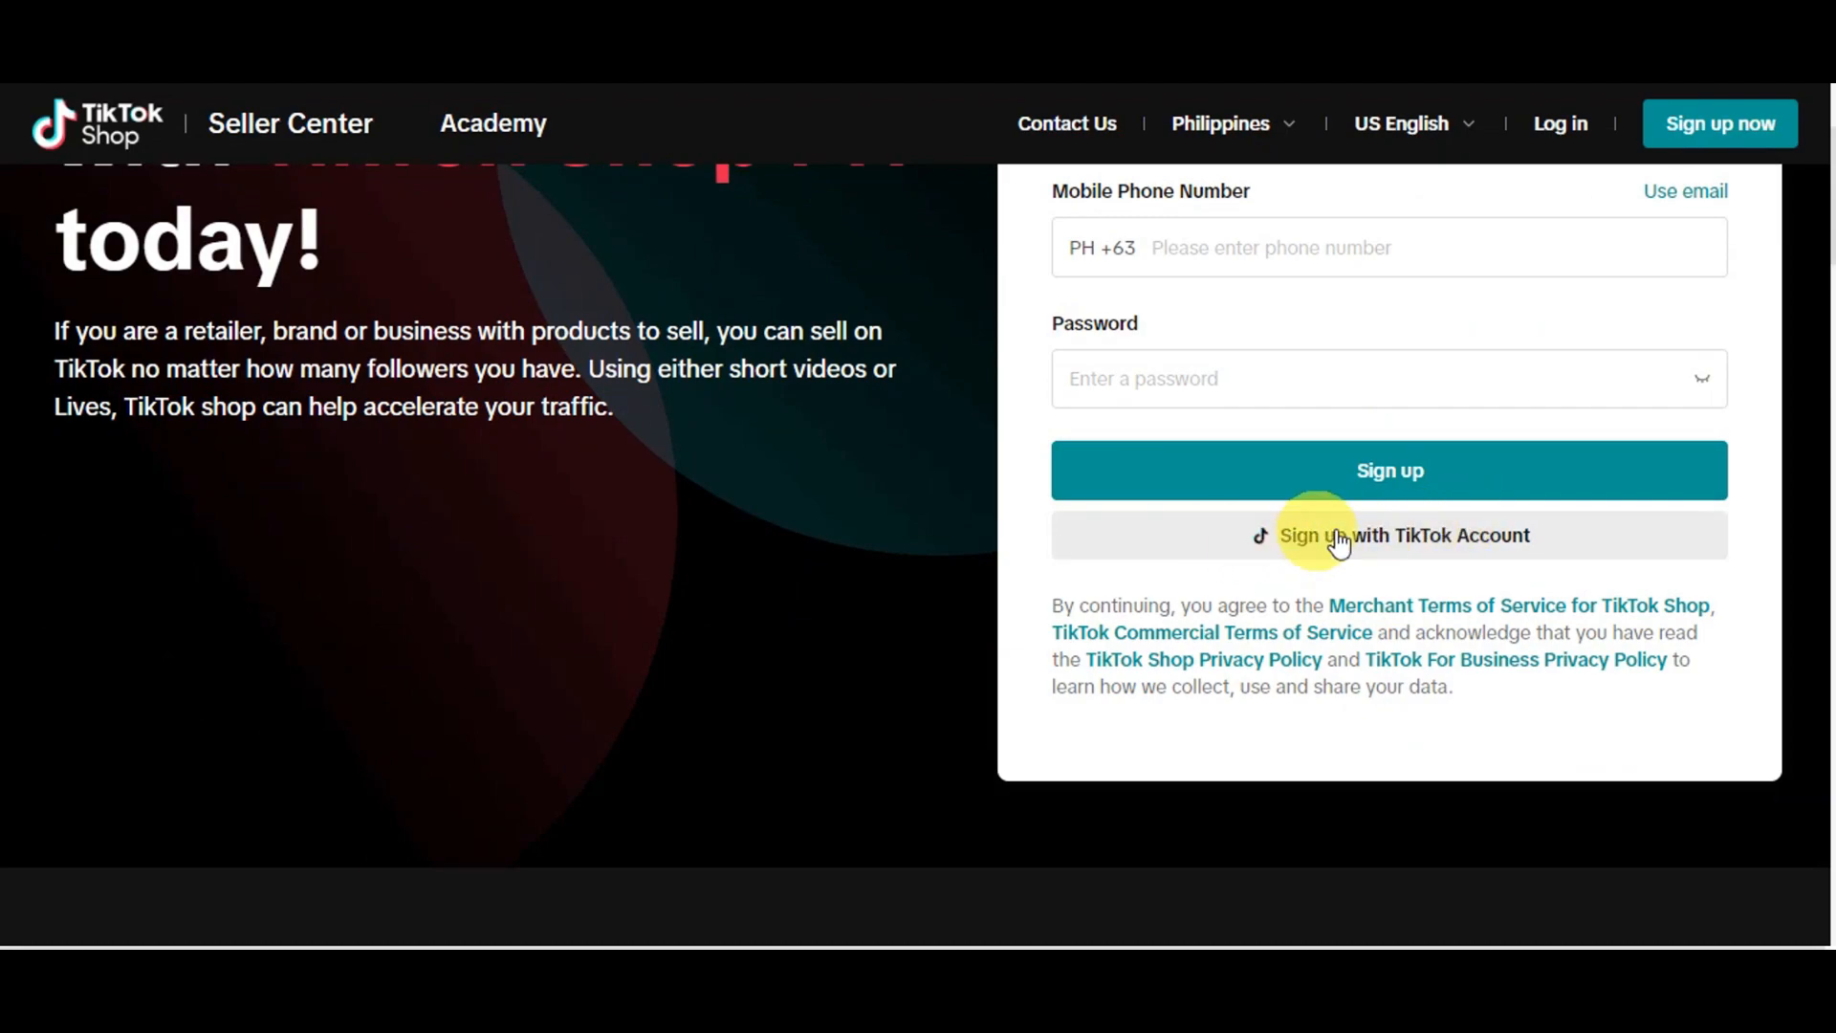
# Sign up with the existing TikTok account and authorize TikTok Shop's requested access to it
pyautogui.click(1370, 553)
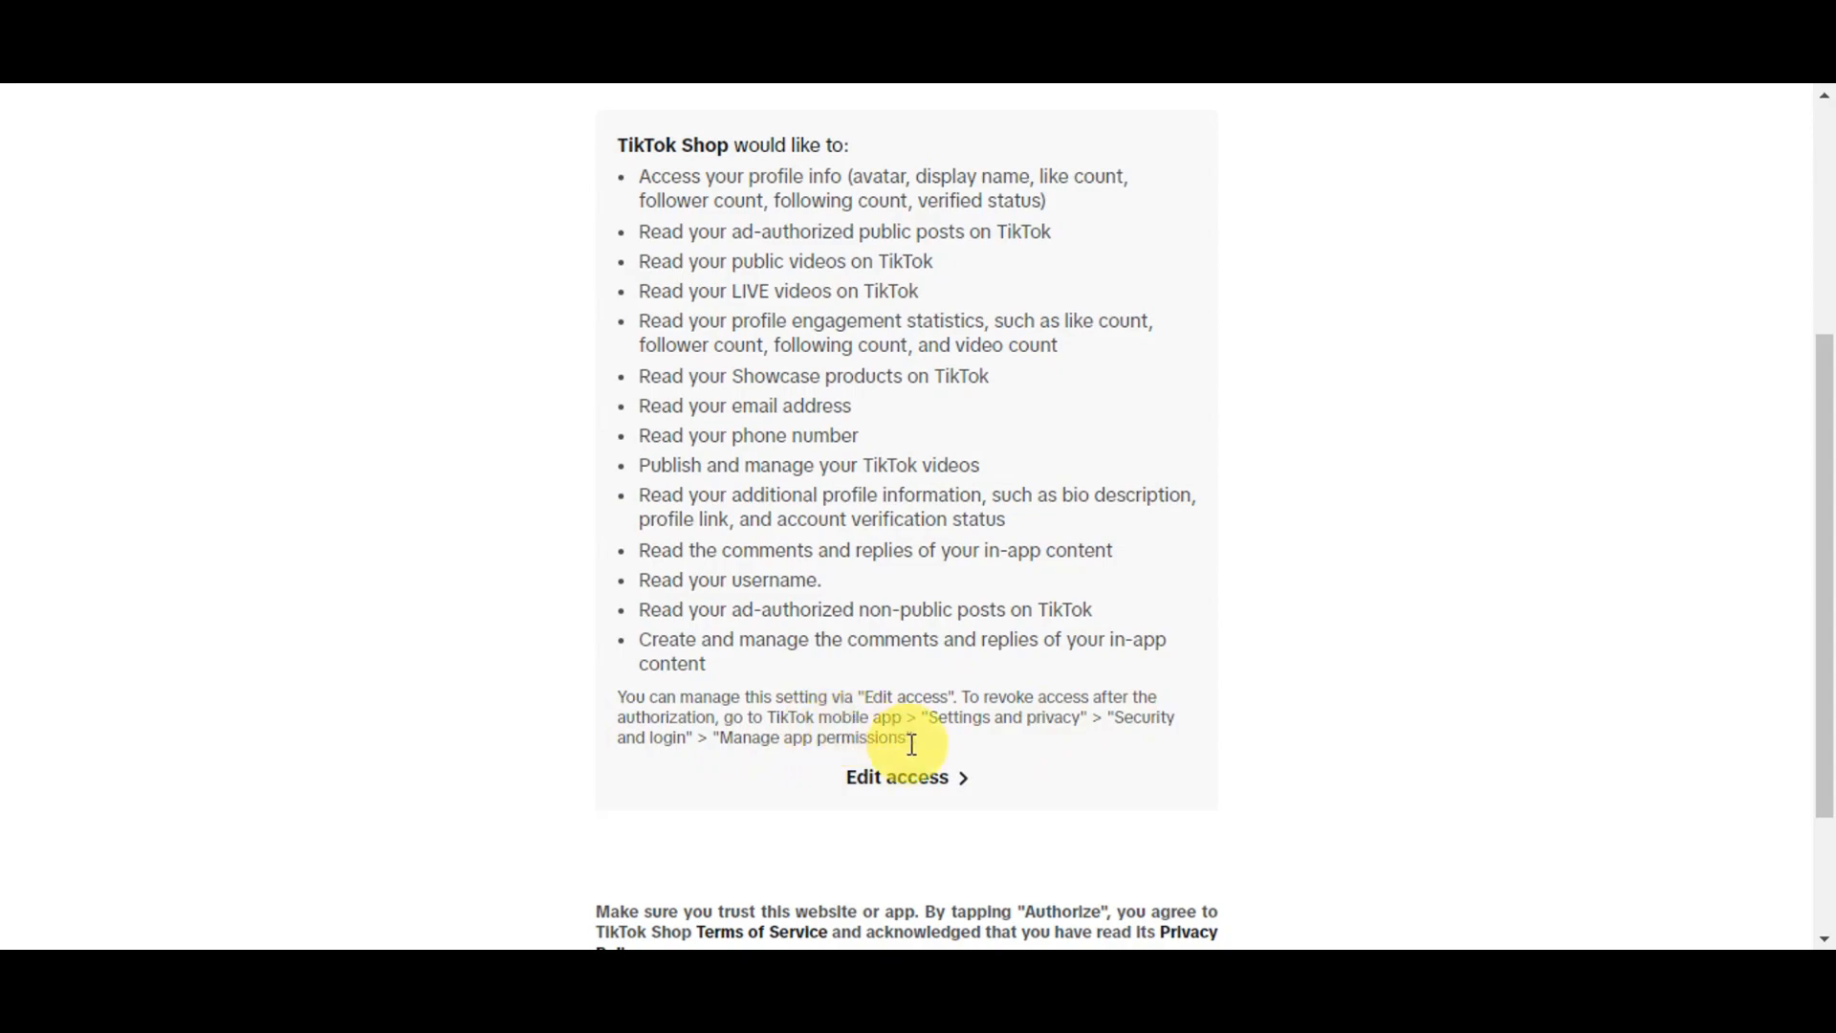
pyautogui.scroll(-2, 1057, 705)
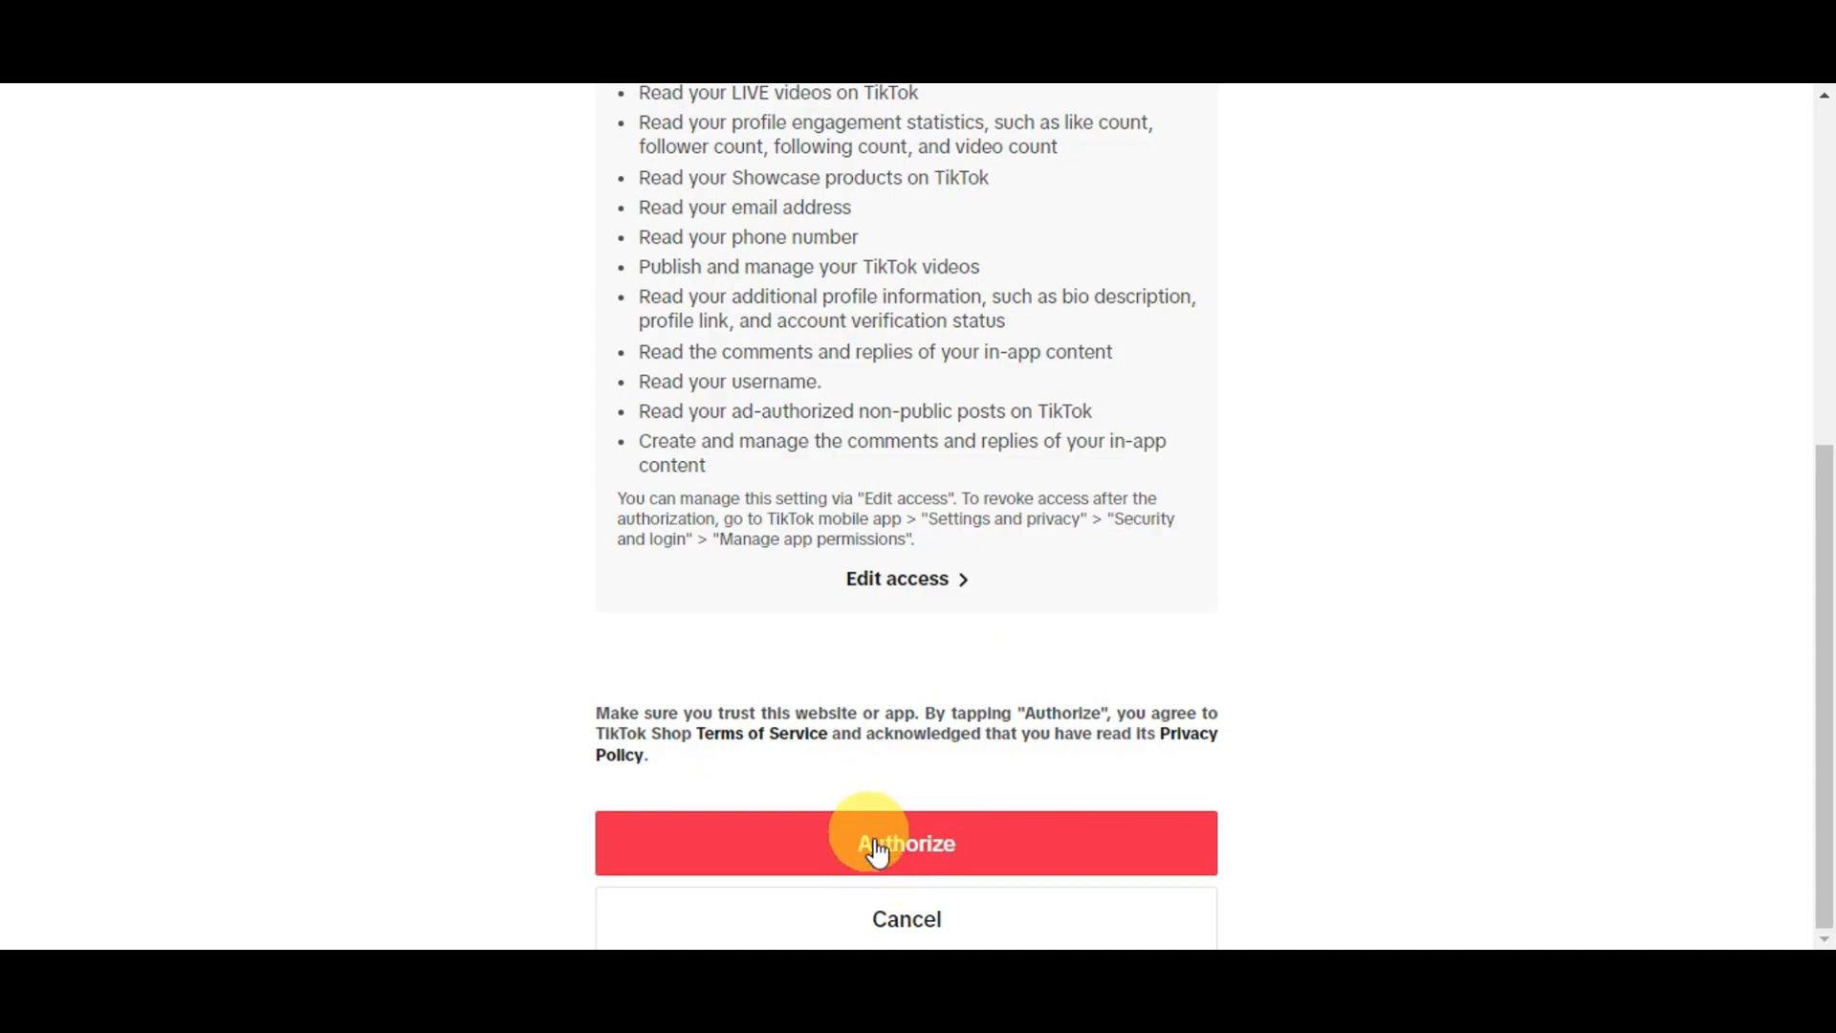
pyautogui.click(973, 856)
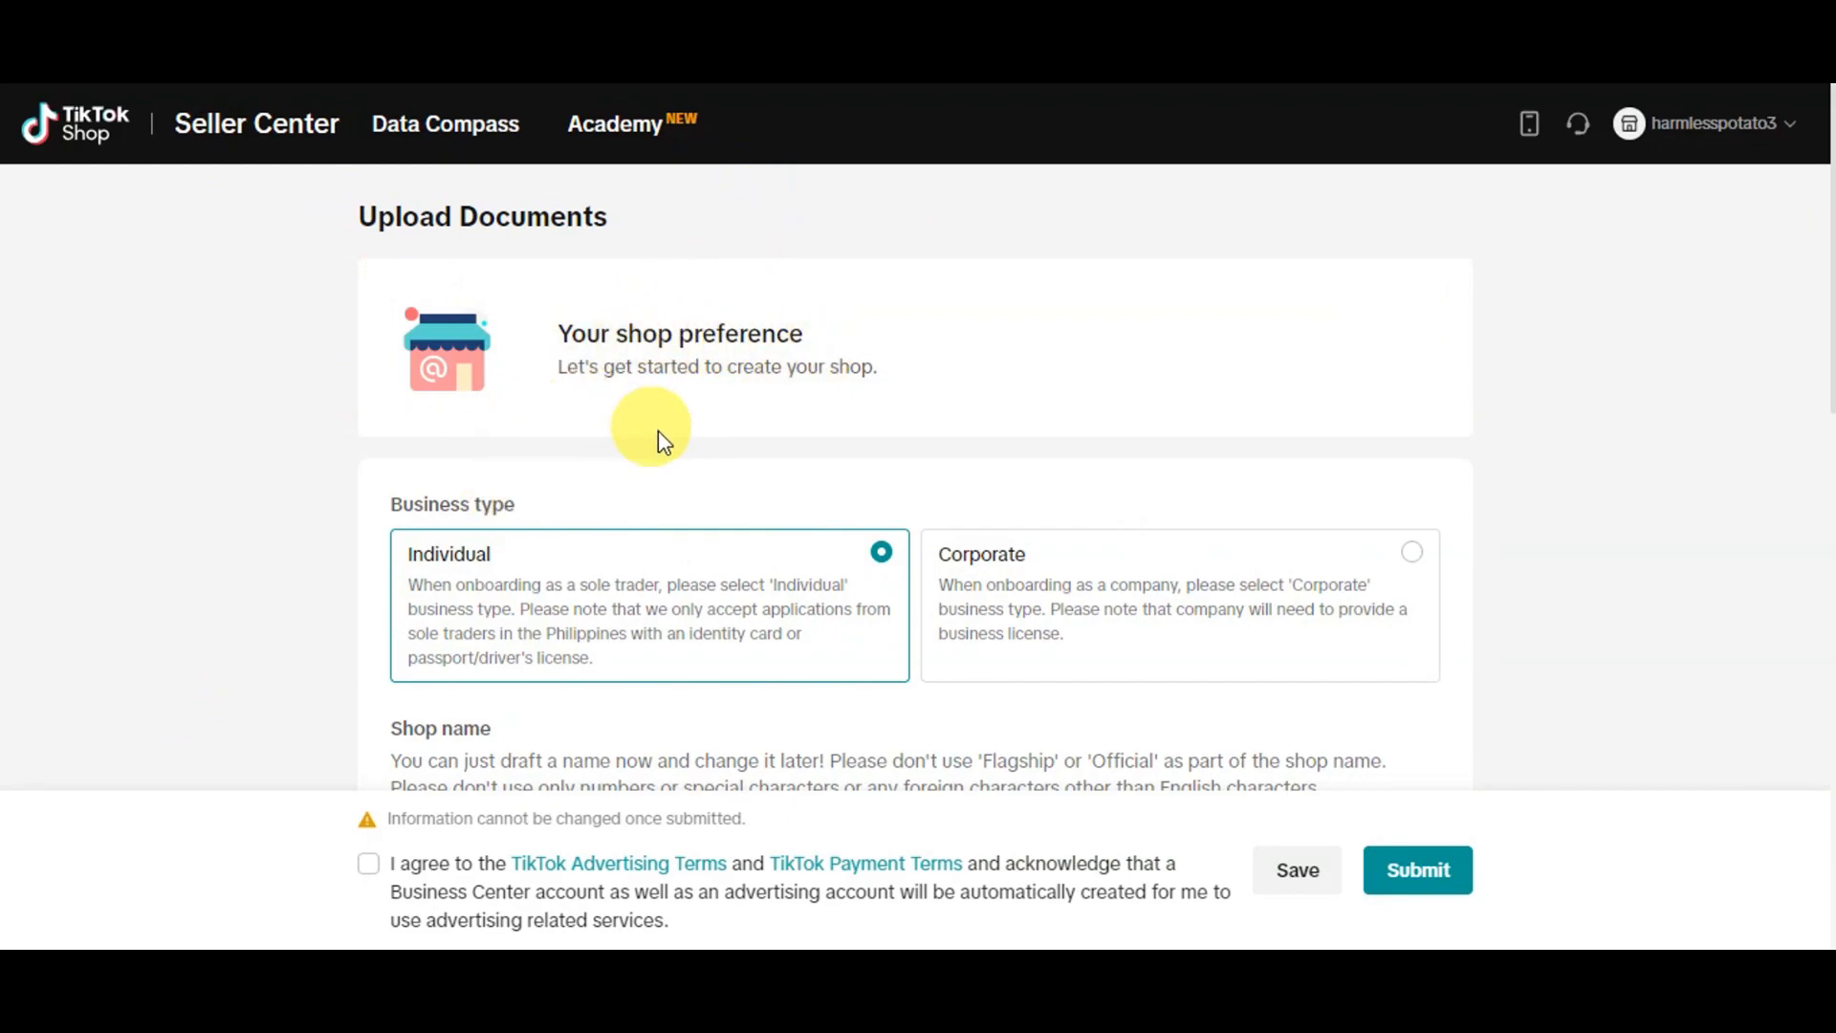
# Review the business types, keeping Individual, and enter myshop as the shop name
pyautogui.scroll(-3, 1043, 430)
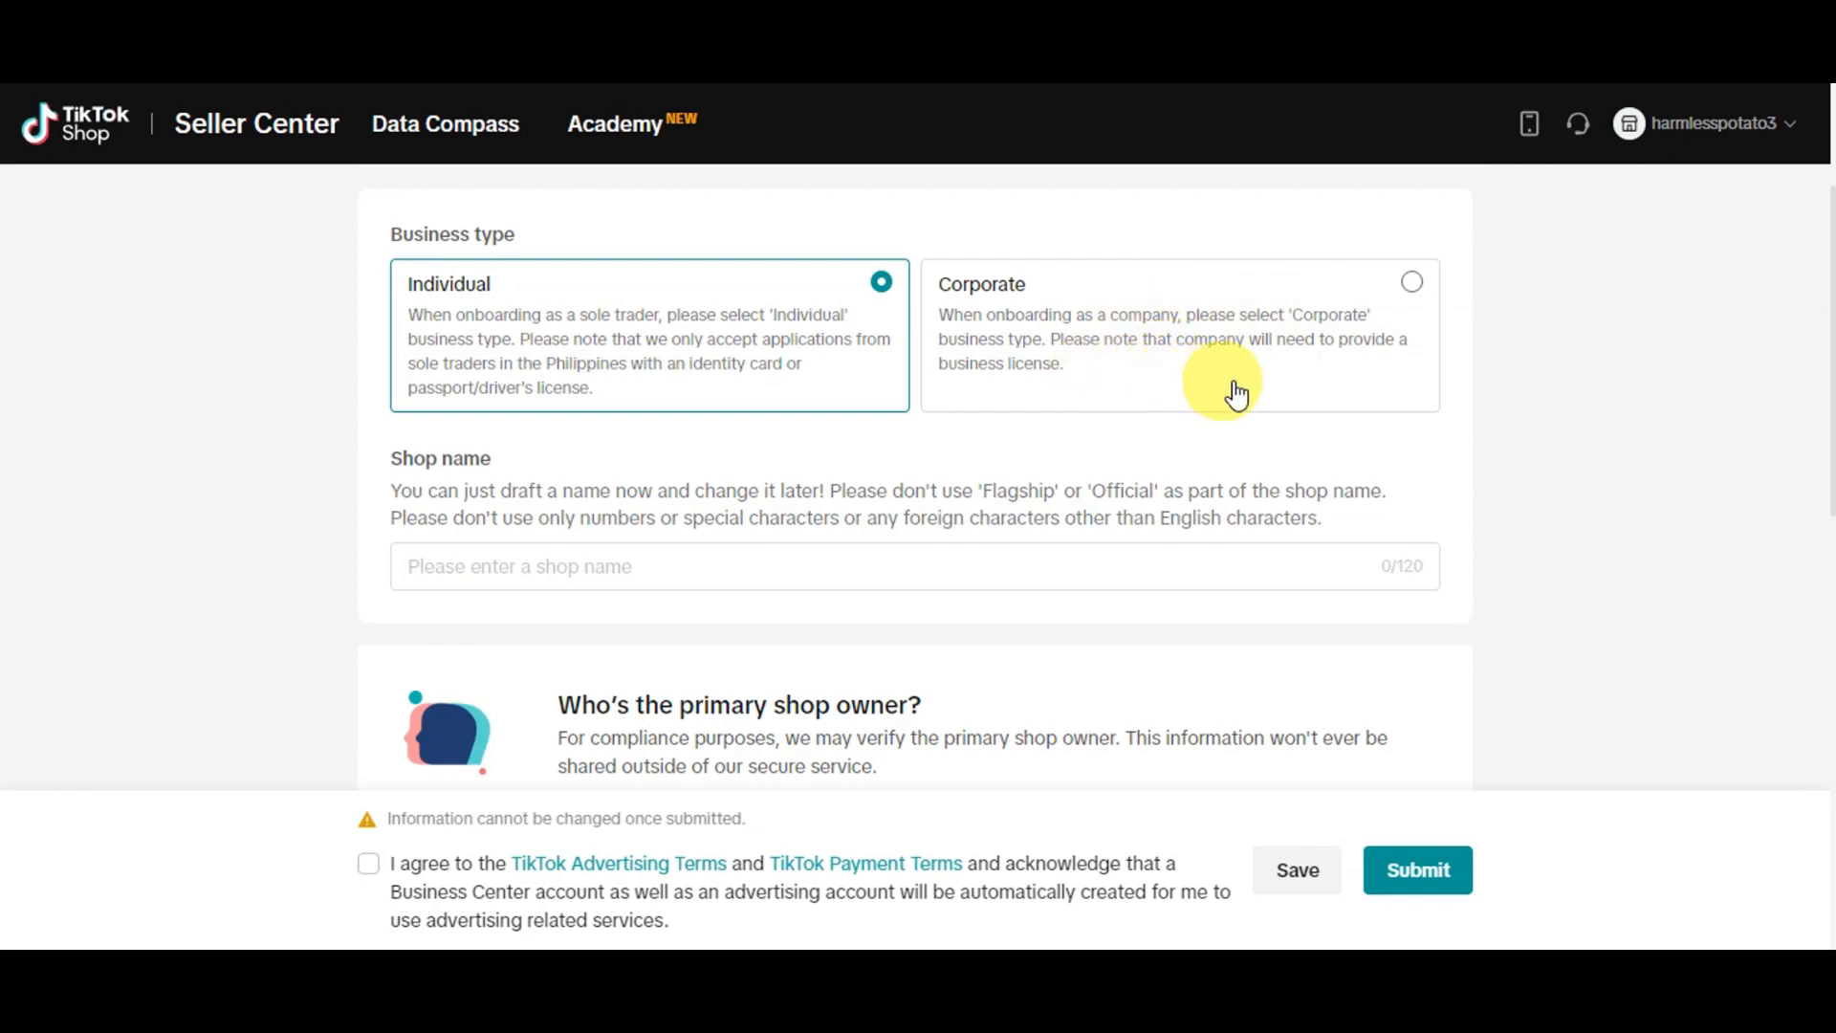
pyautogui.scroll(-2, 1253, 388)
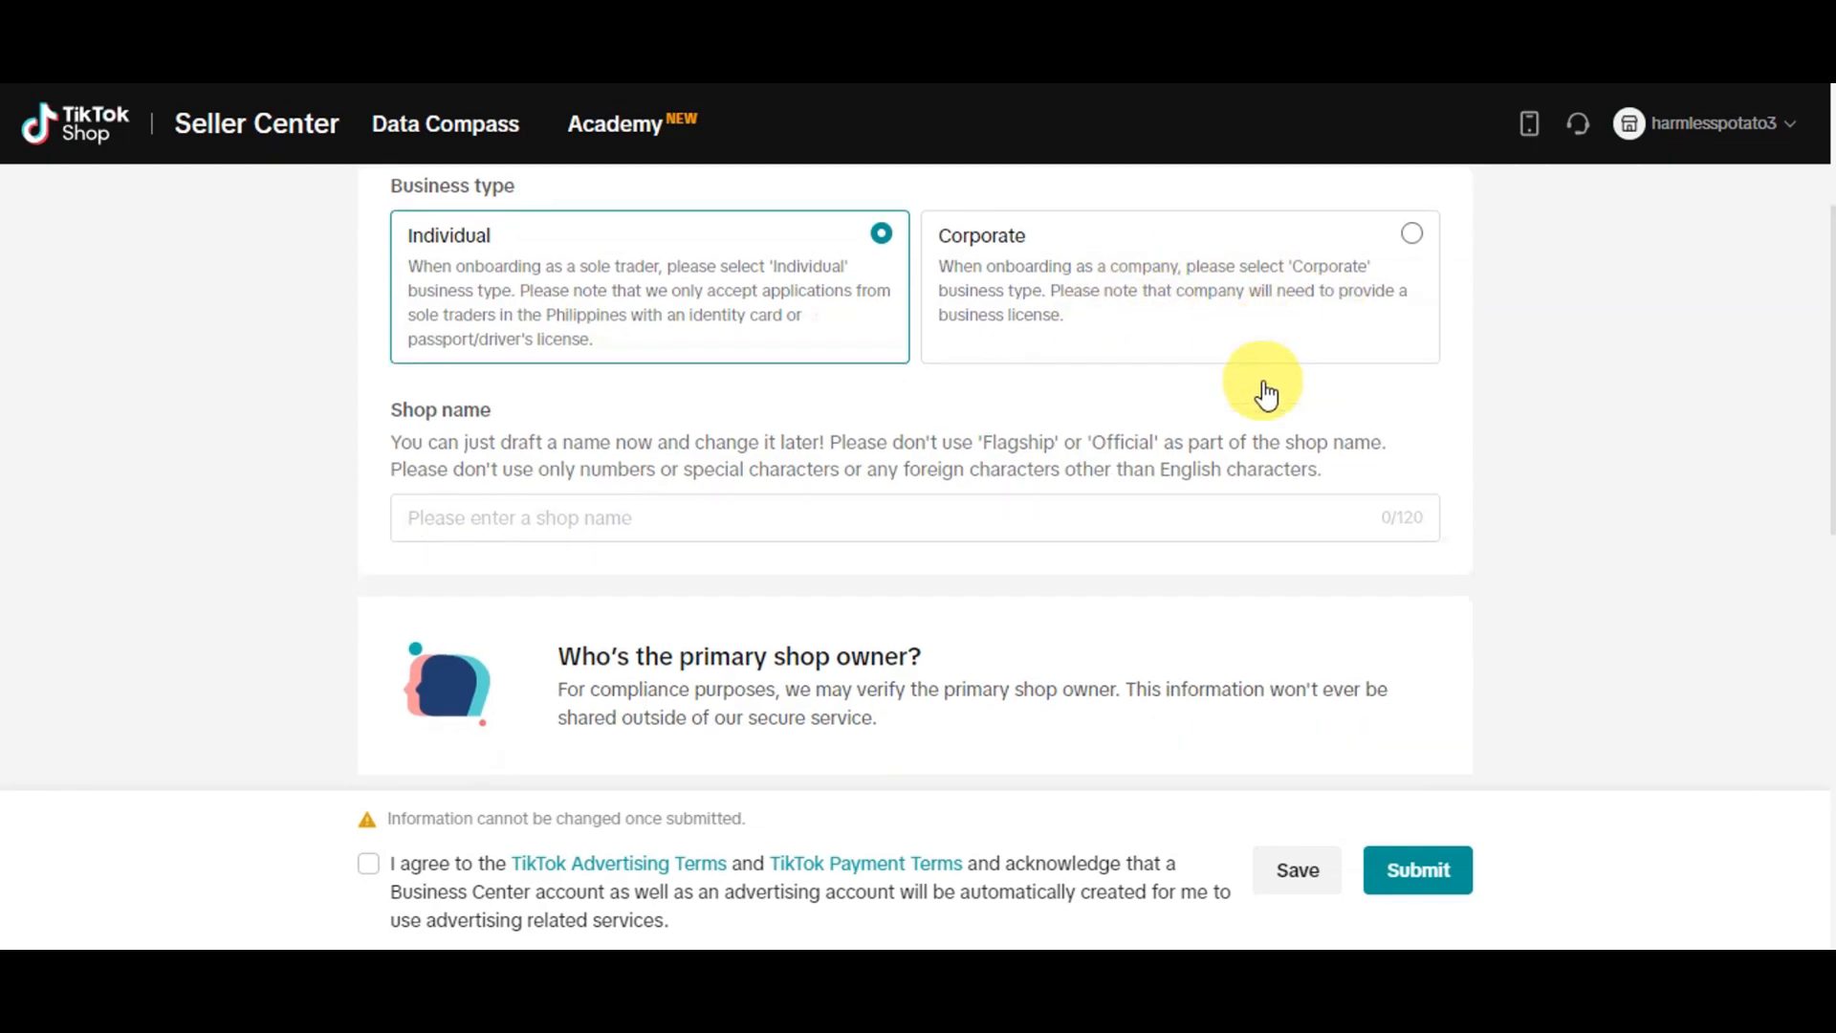
pyautogui.click(533, 427)
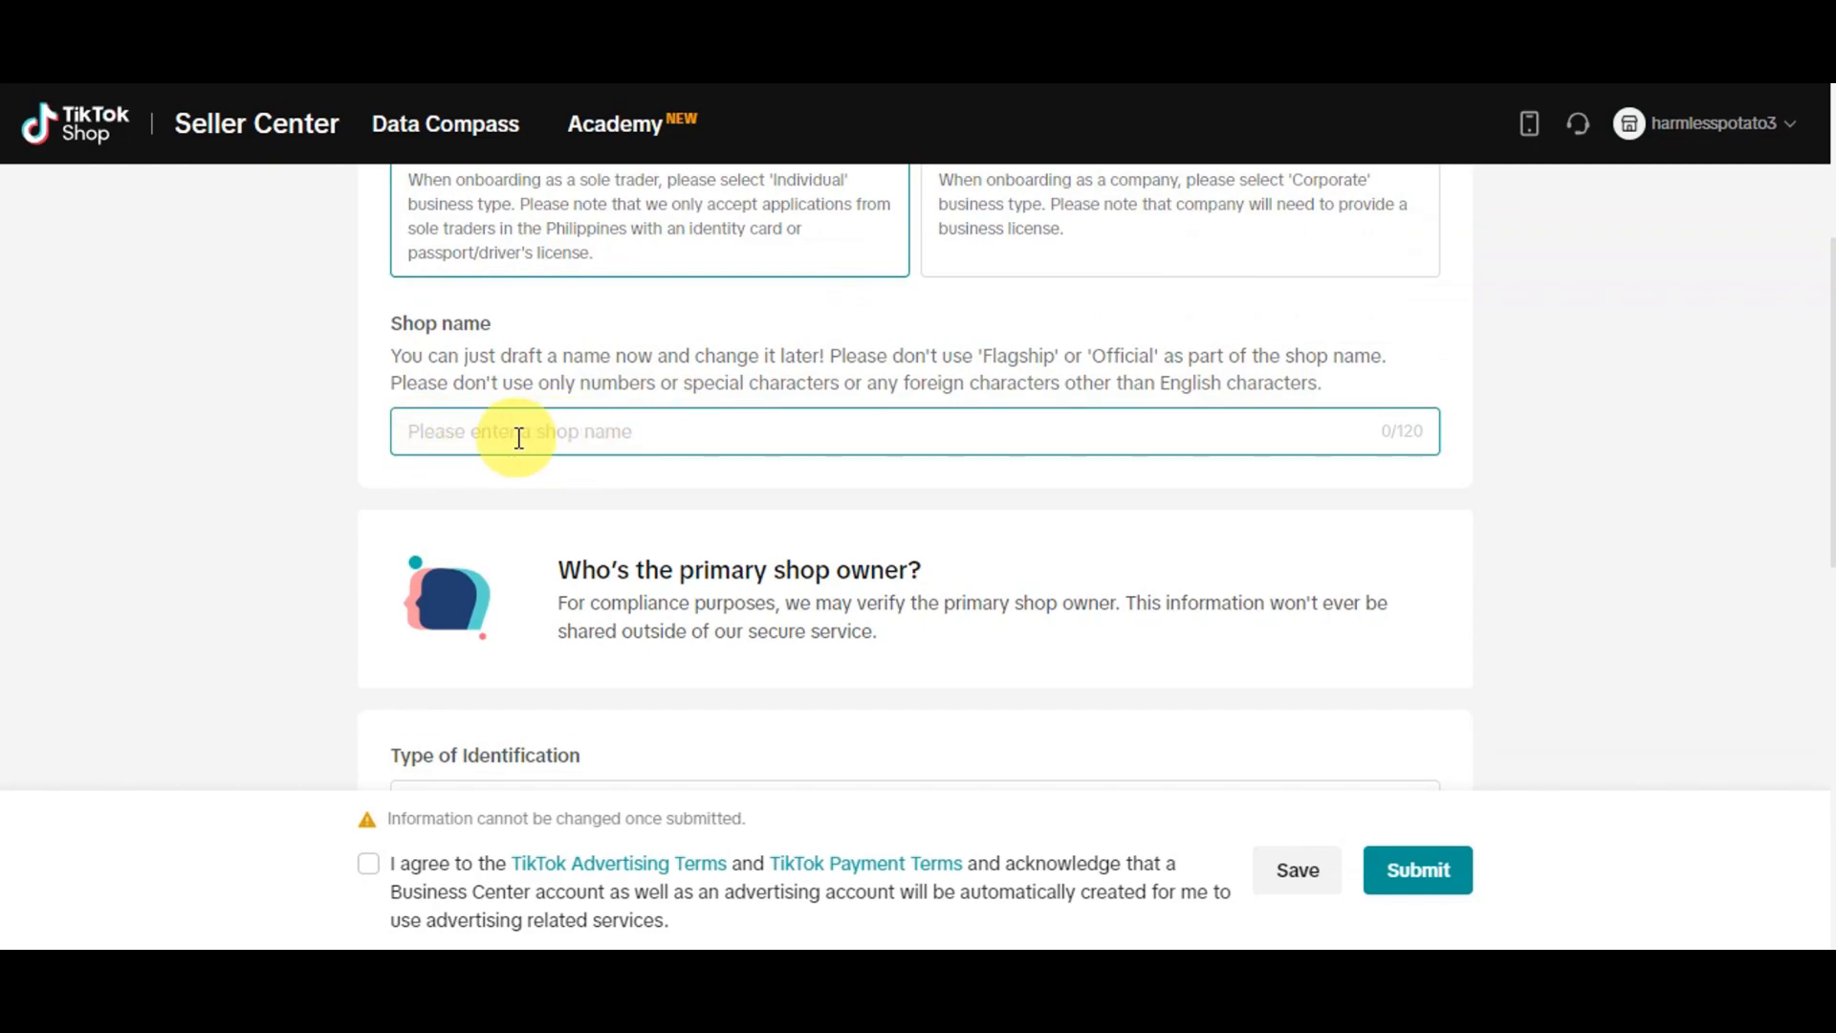
pyautogui.click(901, 378)
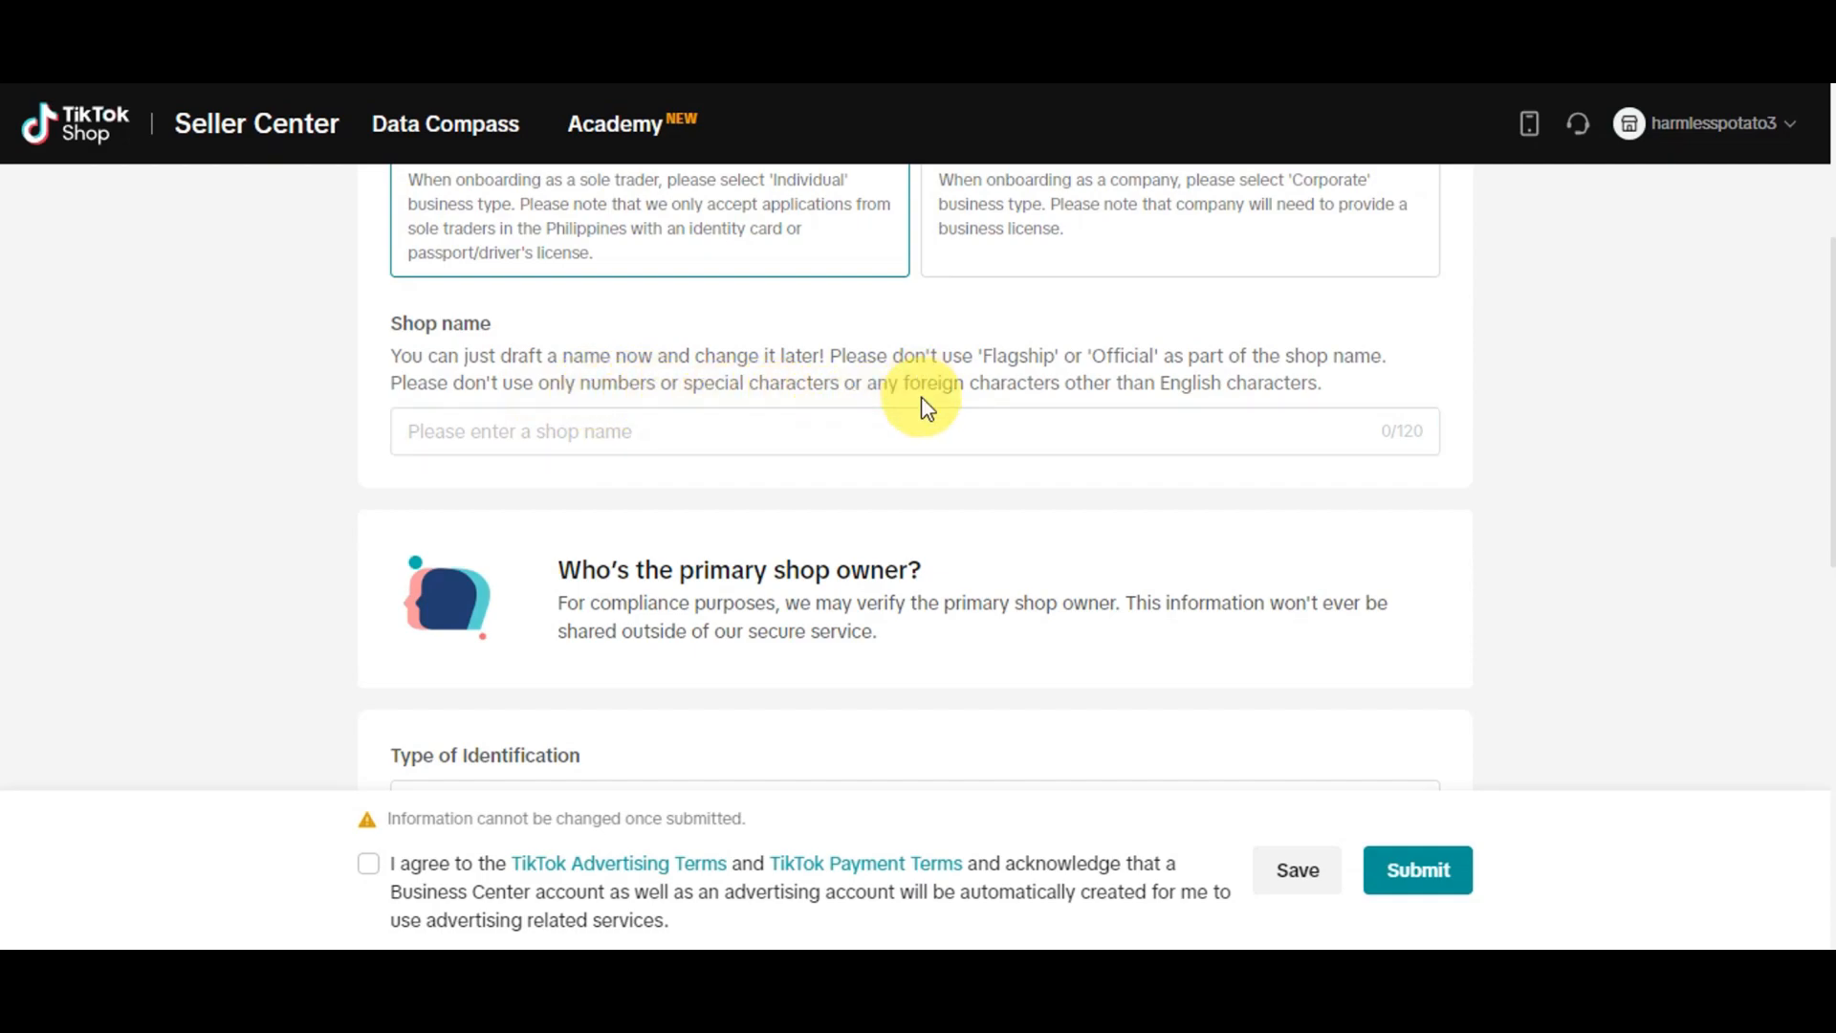
pyautogui.click(546, 434)
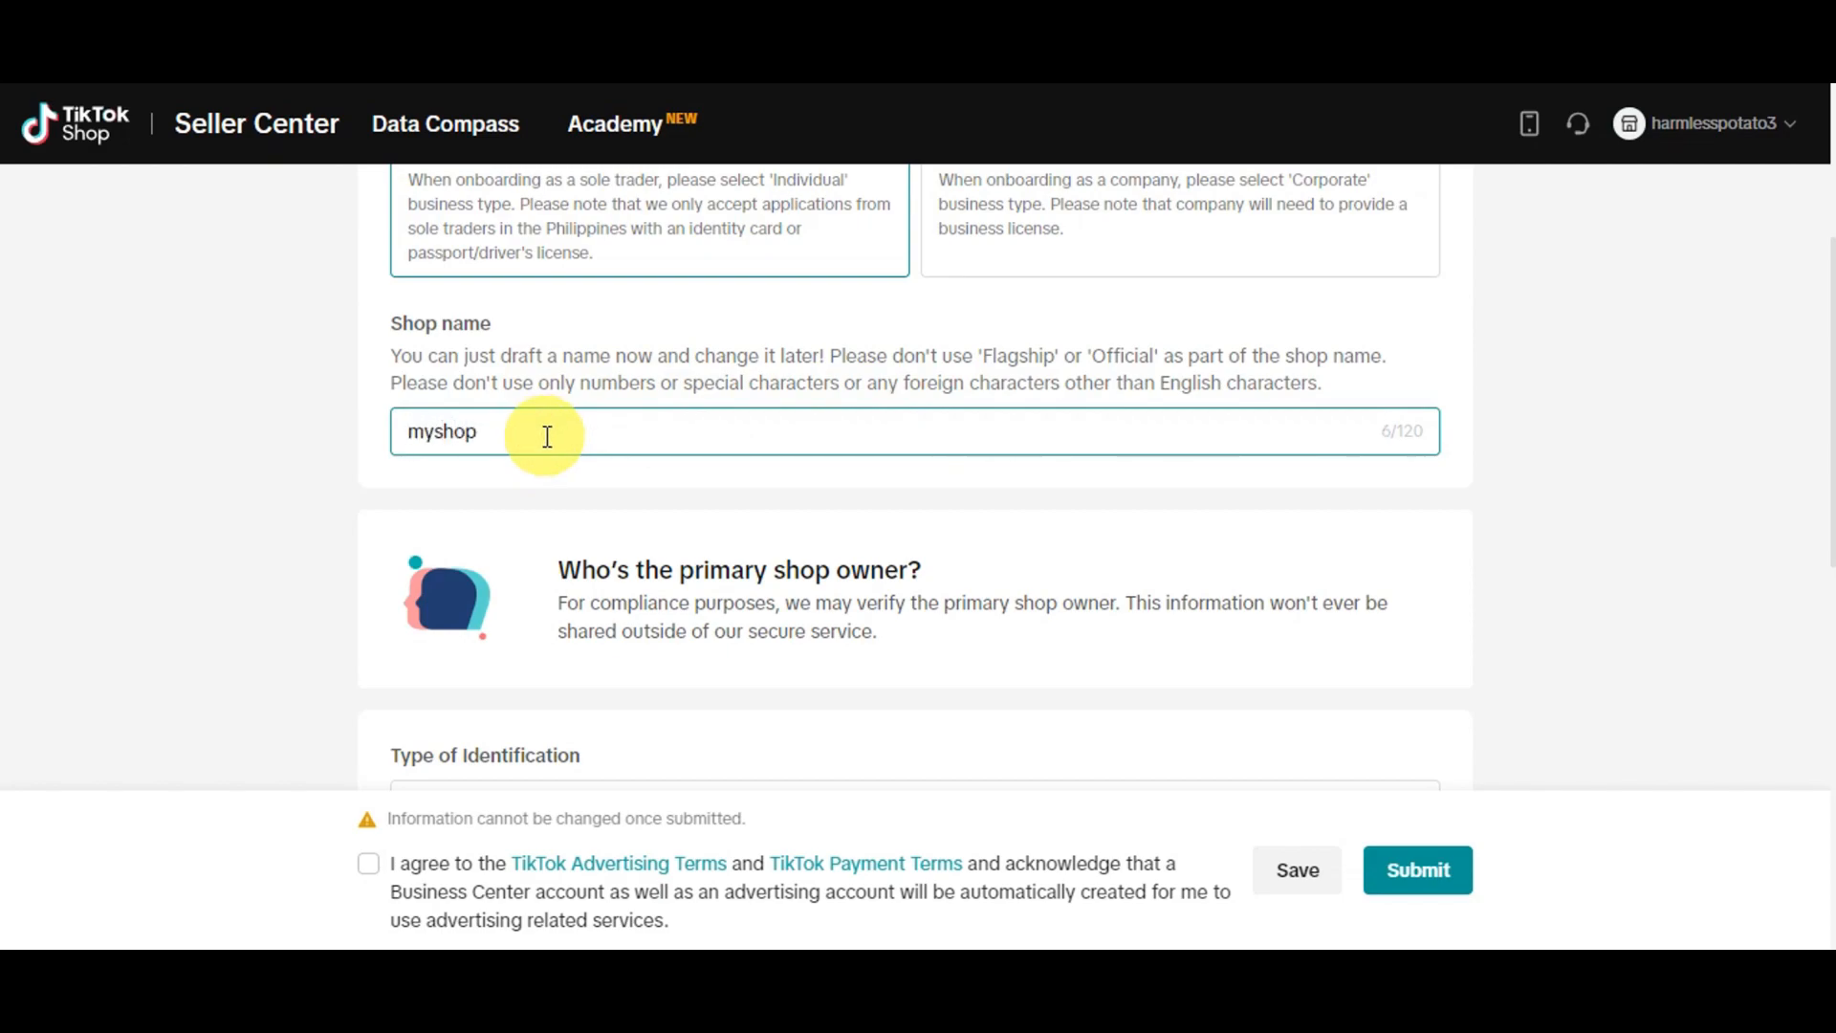
# Review the identification upload requirements, complete the additional contact information and submit the shop application
pyautogui.scroll(-3, 546, 435)
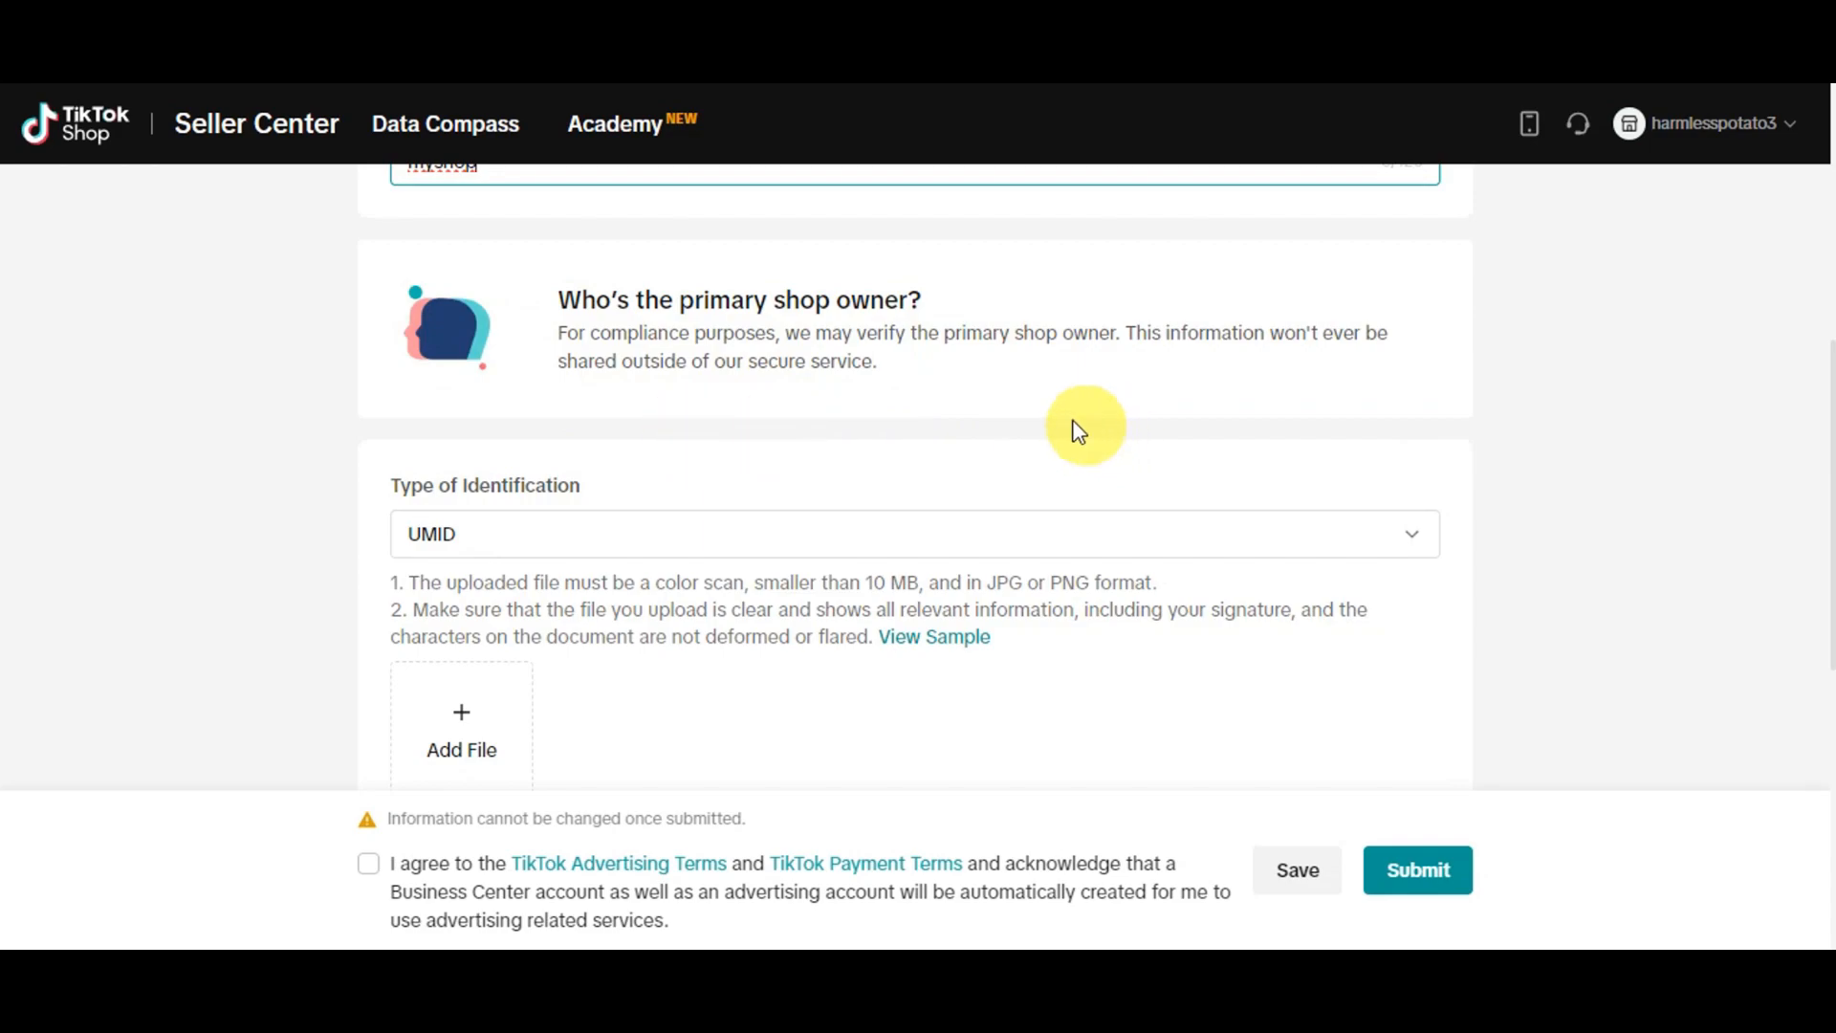
pyautogui.scroll(-3, 1004, 424)
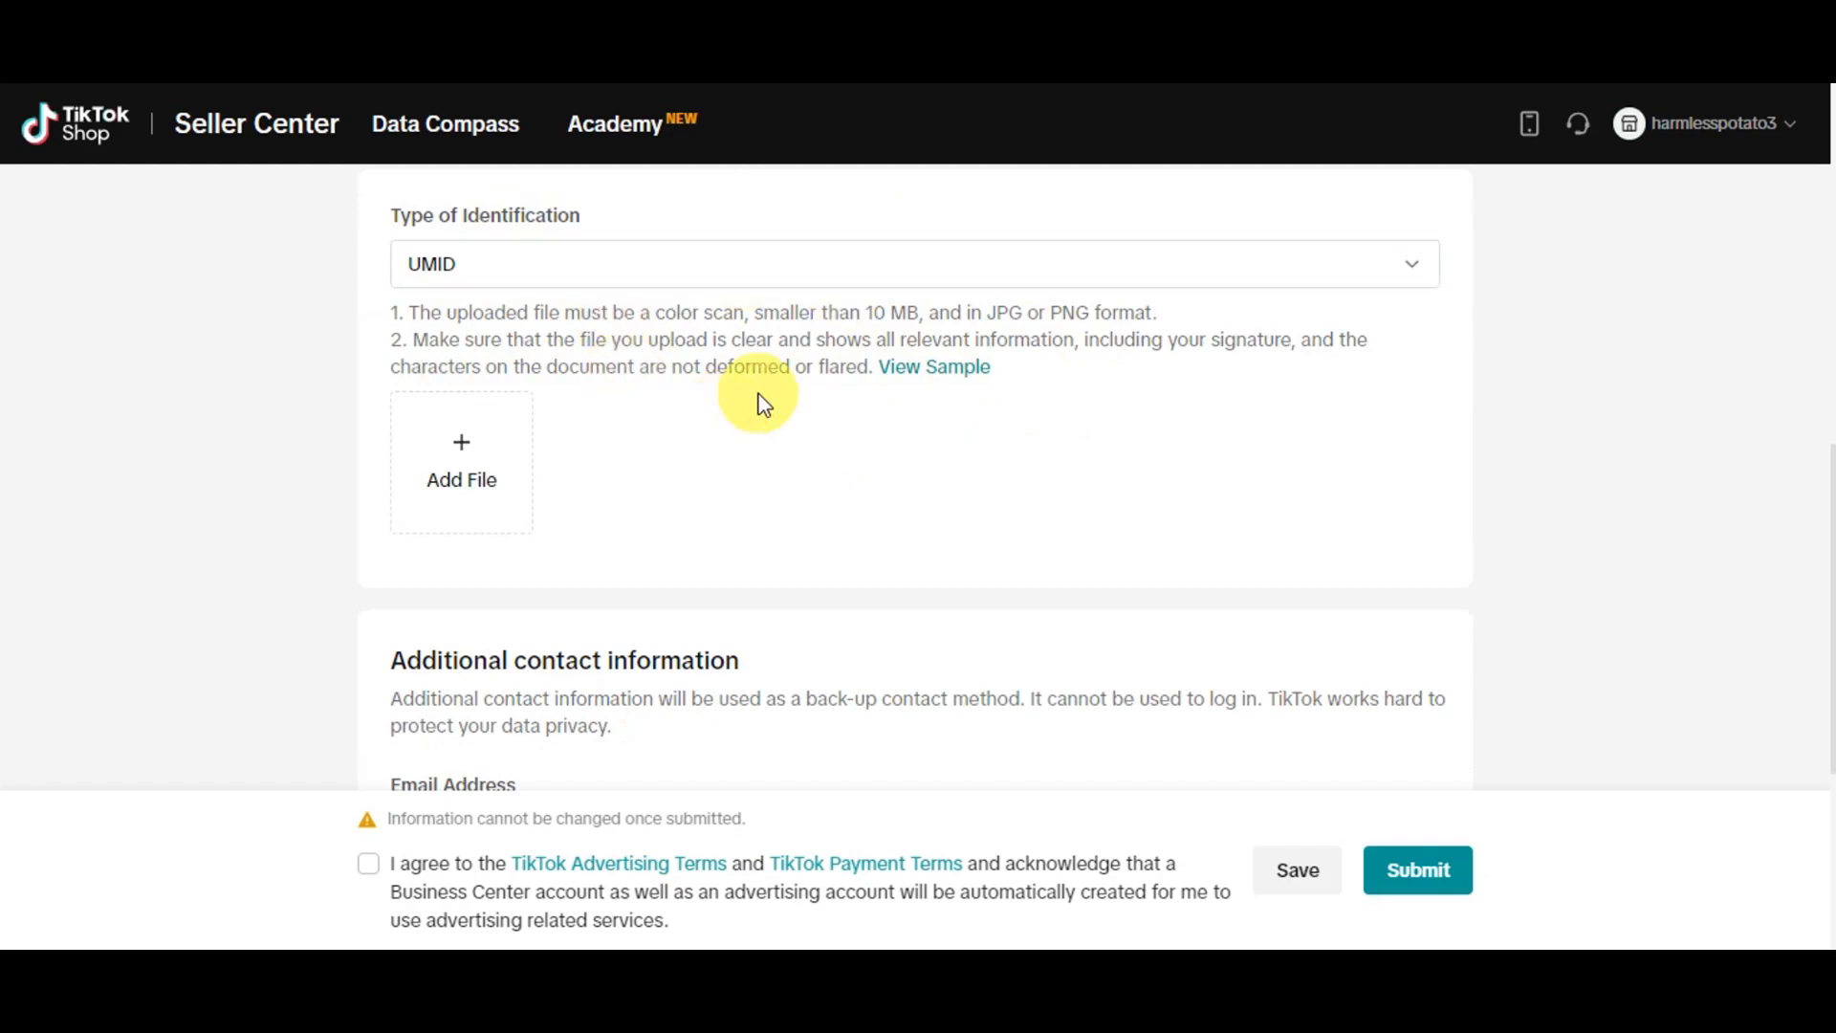
pyautogui.scroll(-5, 759, 398)
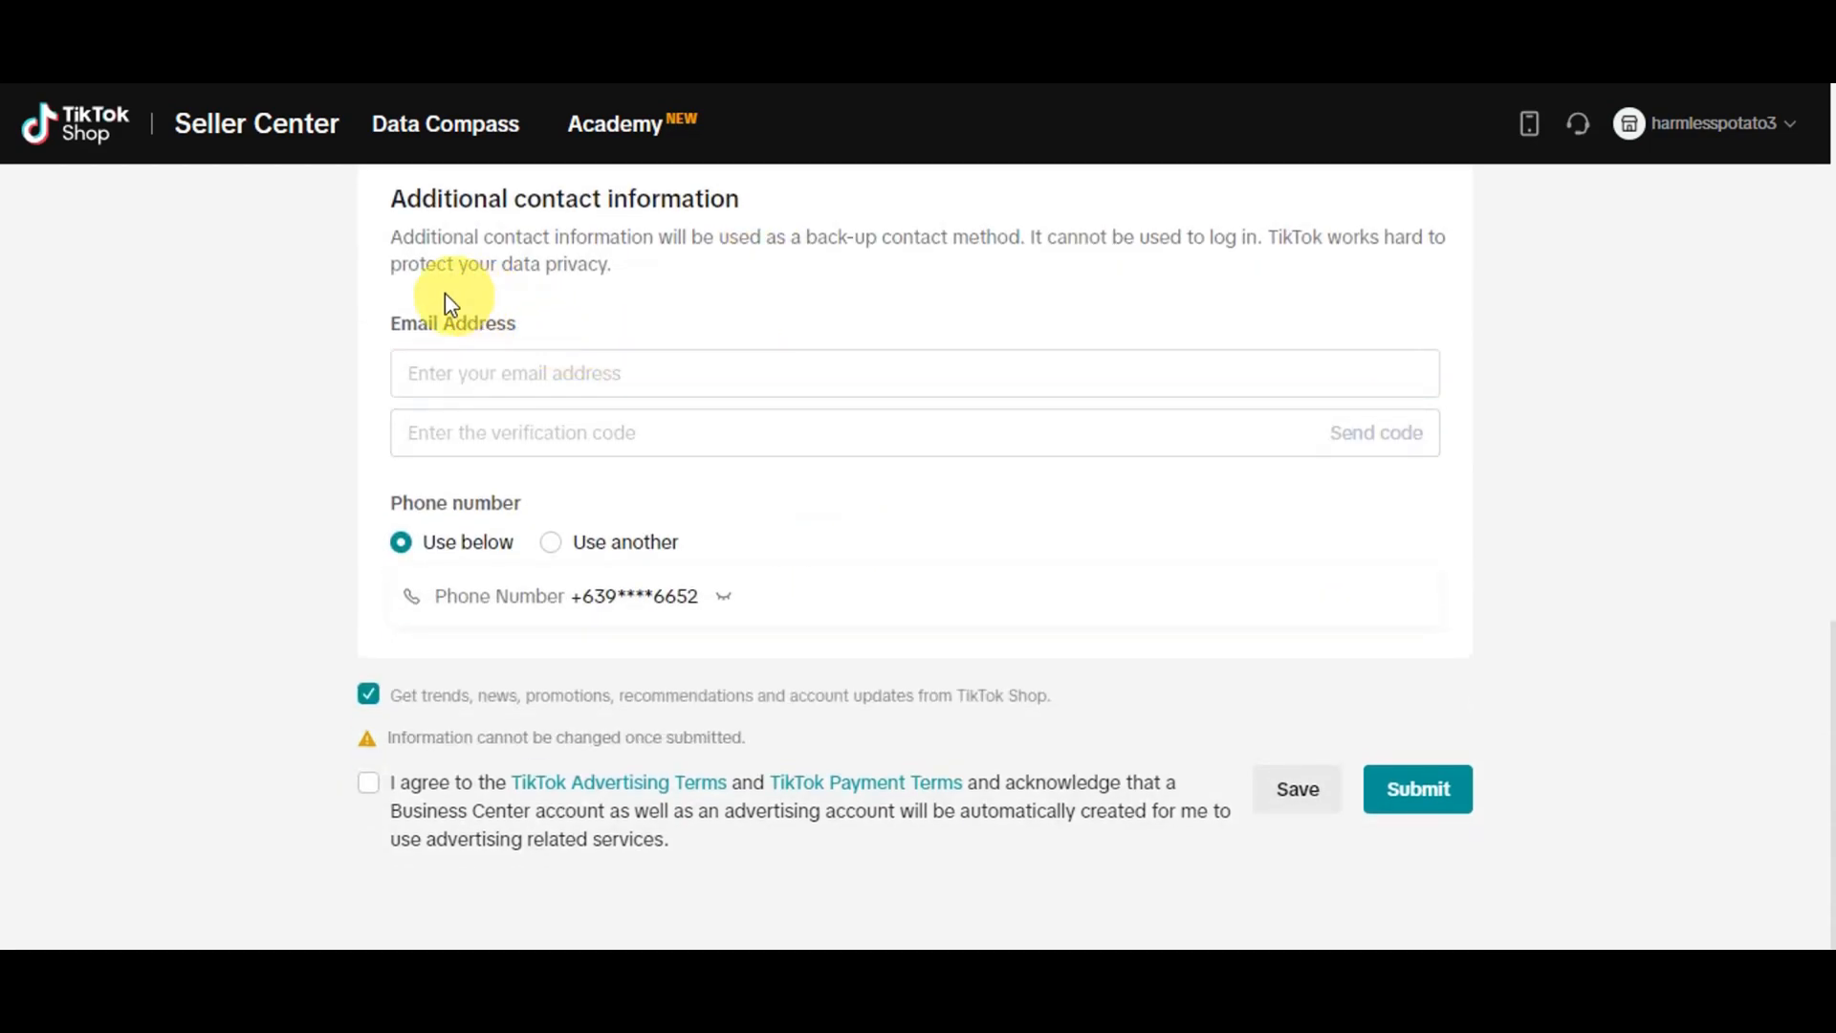
pyautogui.click(516, 377)
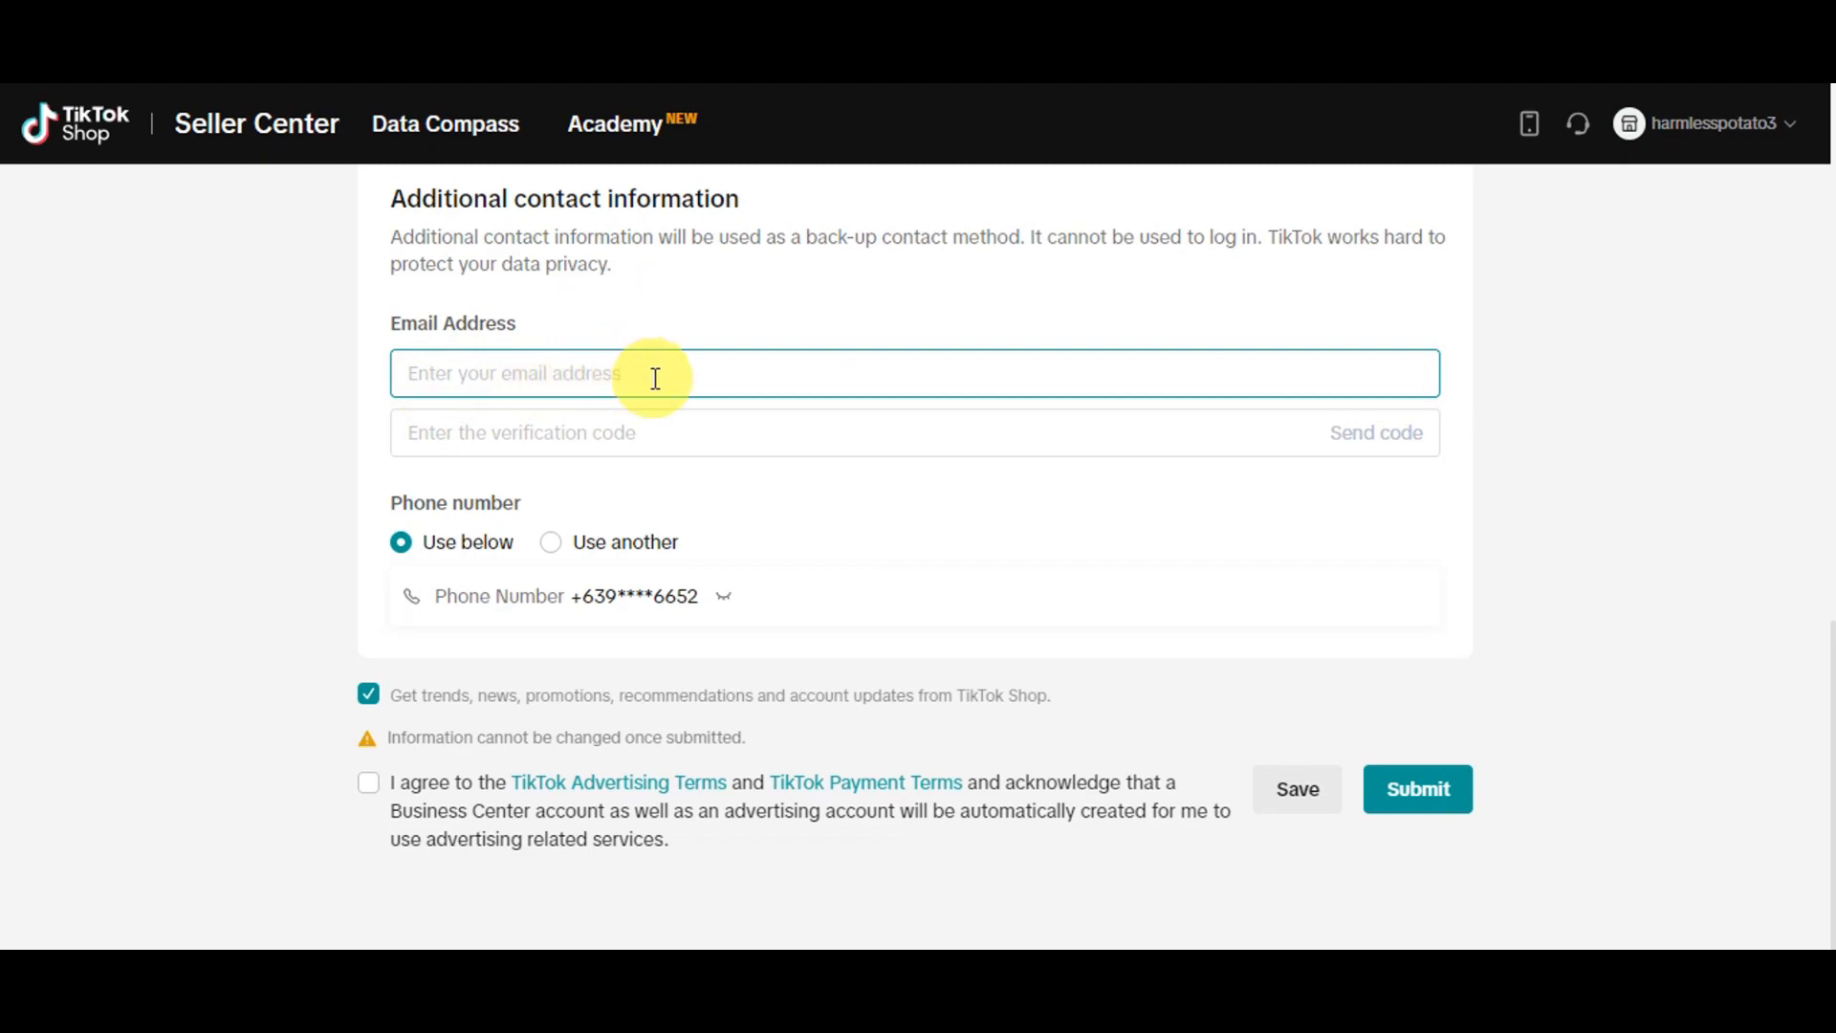
pyautogui.click(414, 432)
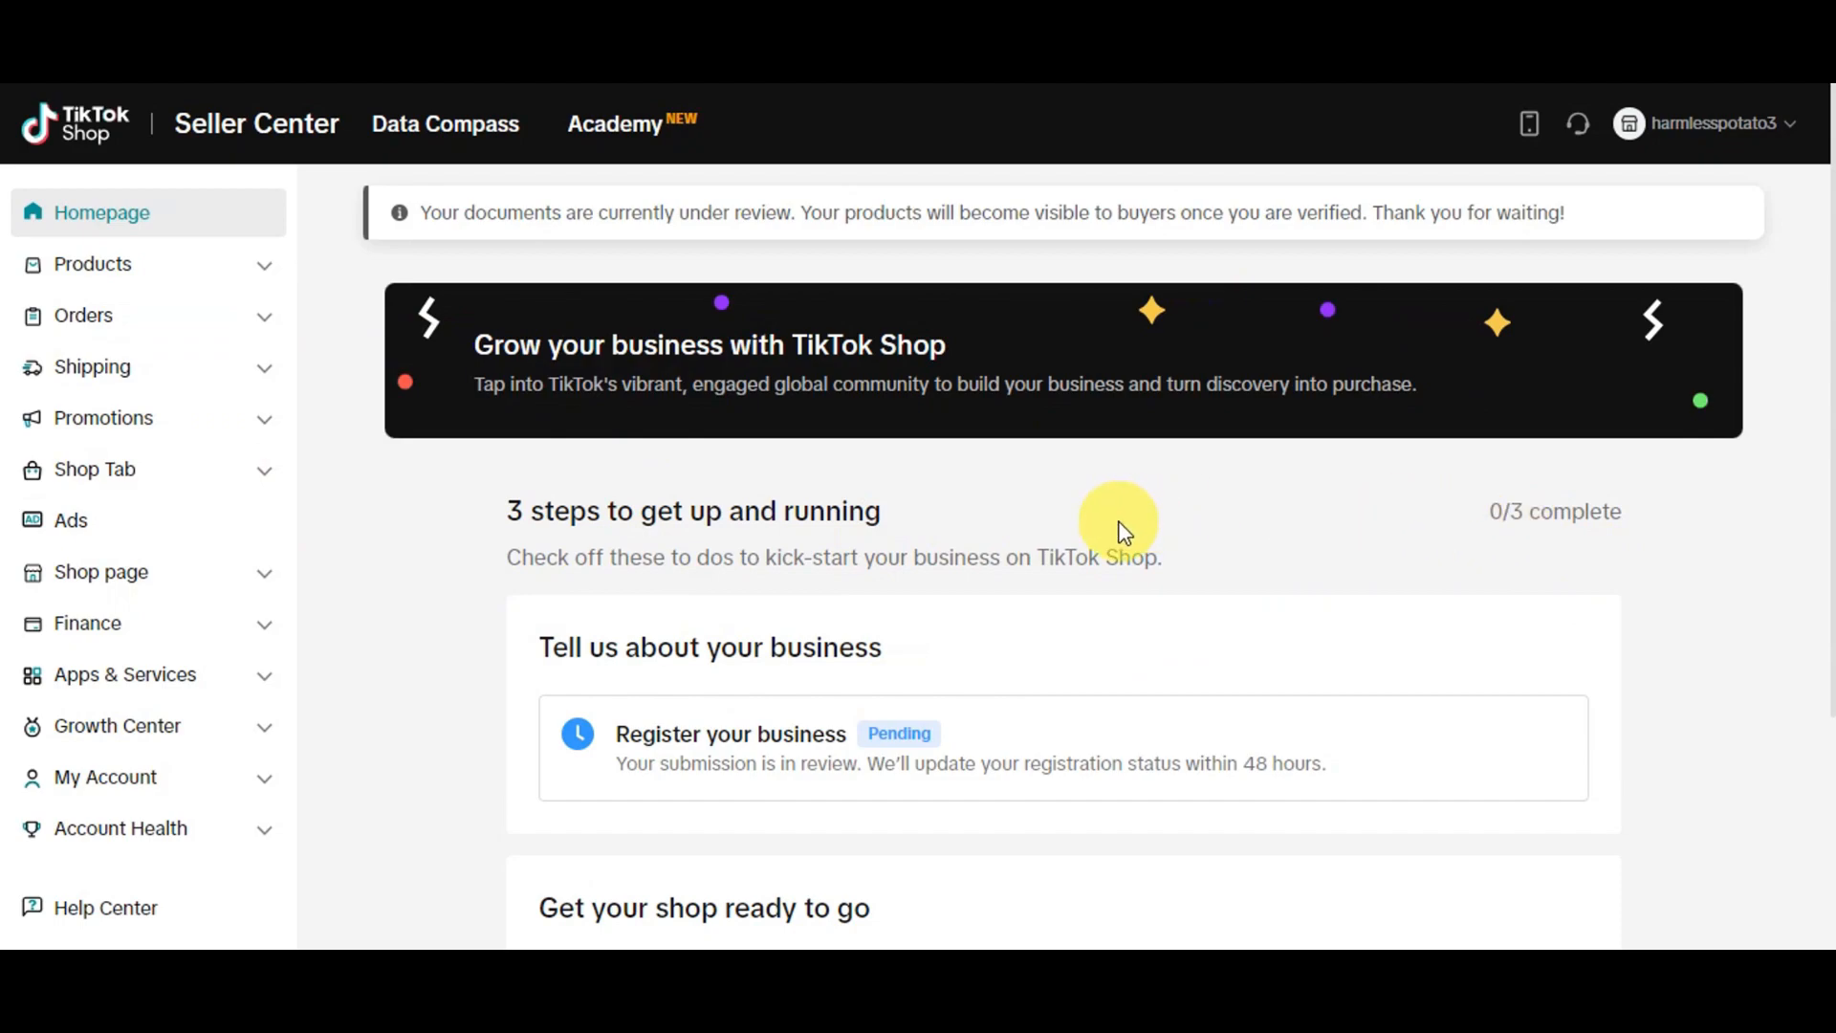
# Review the shop set-up checklist and start adding the first product with manual upload
pyautogui.scroll(-3, 598, 468)
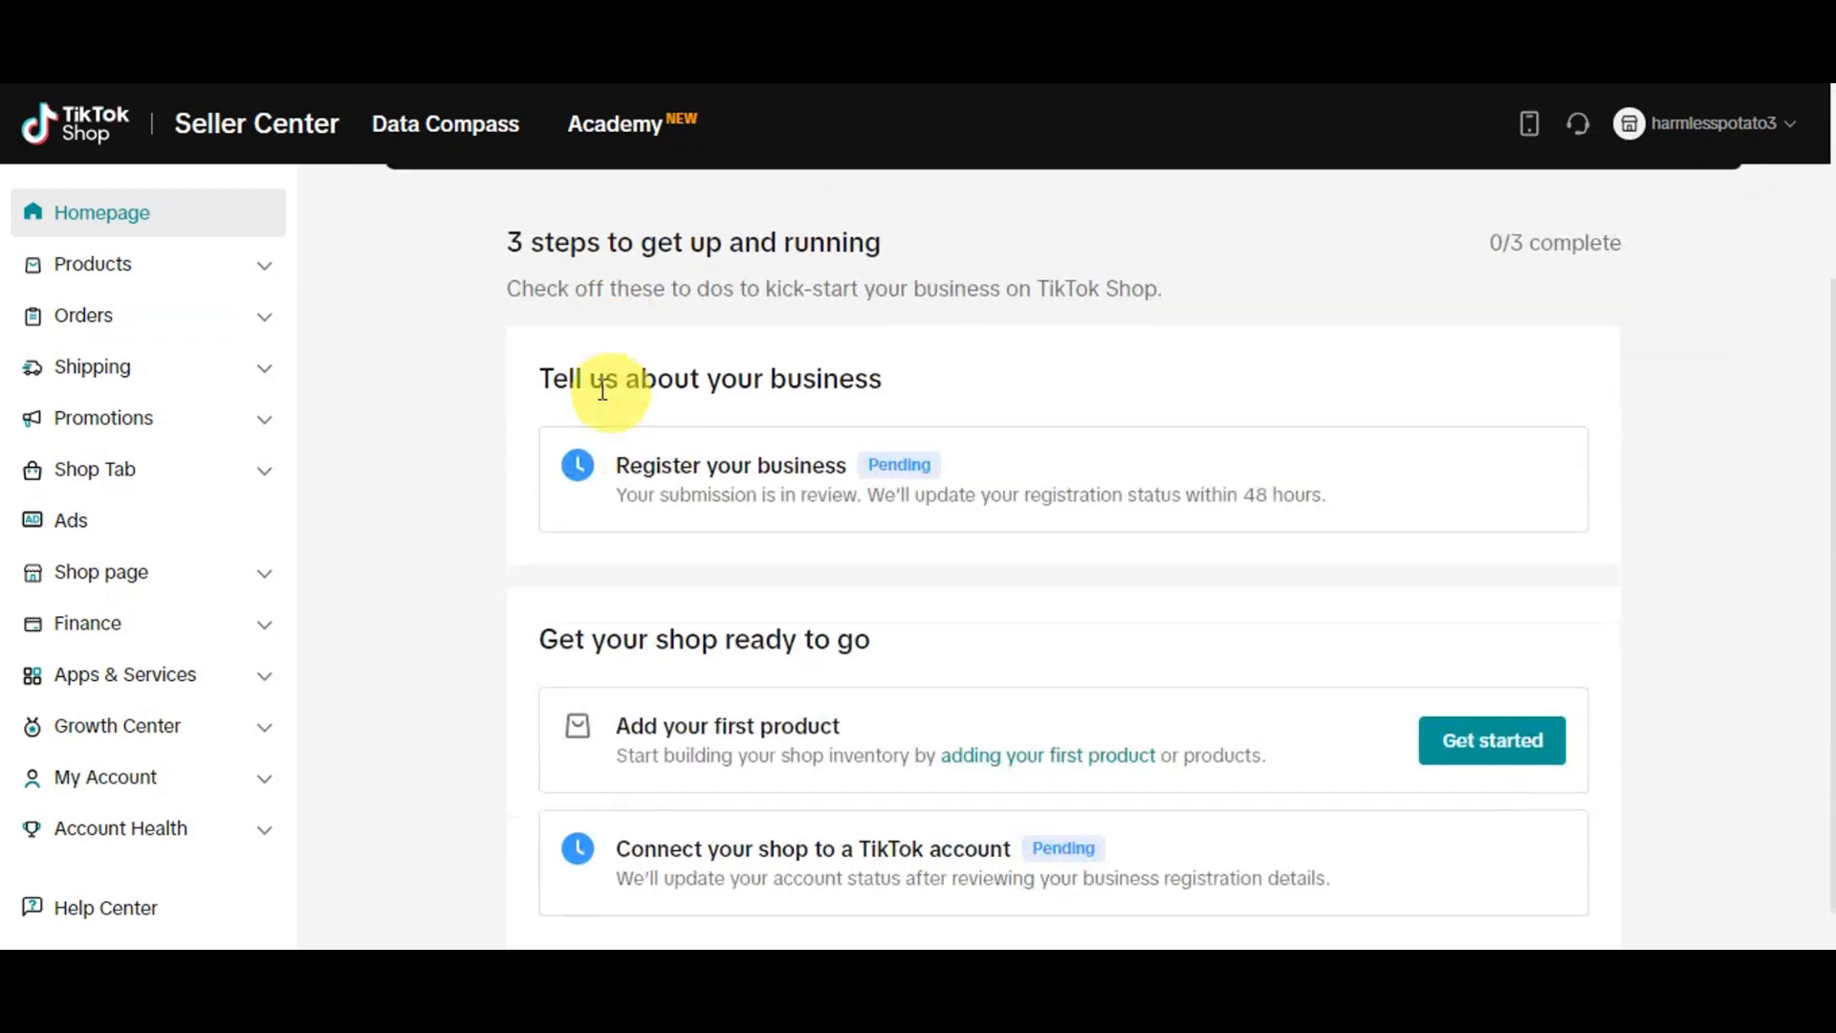
pyautogui.scroll(2, 1037, 450)
pyautogui.scroll(-2, 1037, 455)
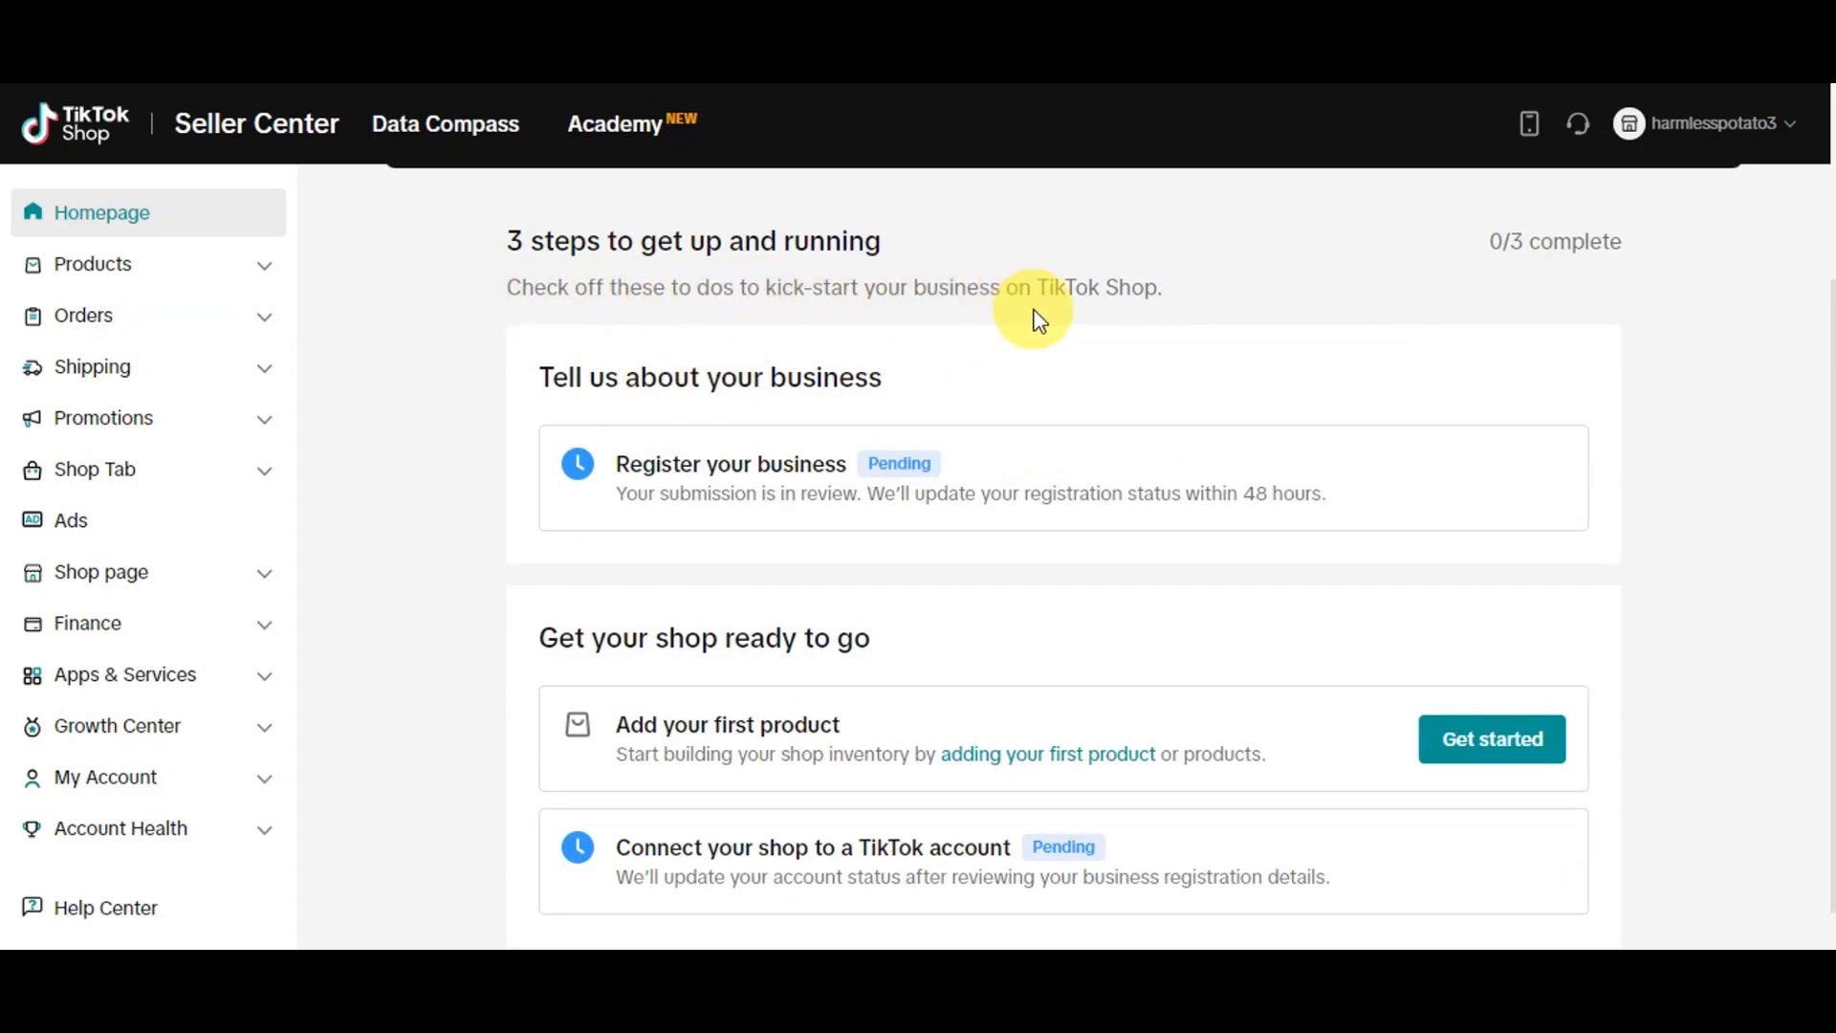
pyautogui.scroll(-1, 1182, 335)
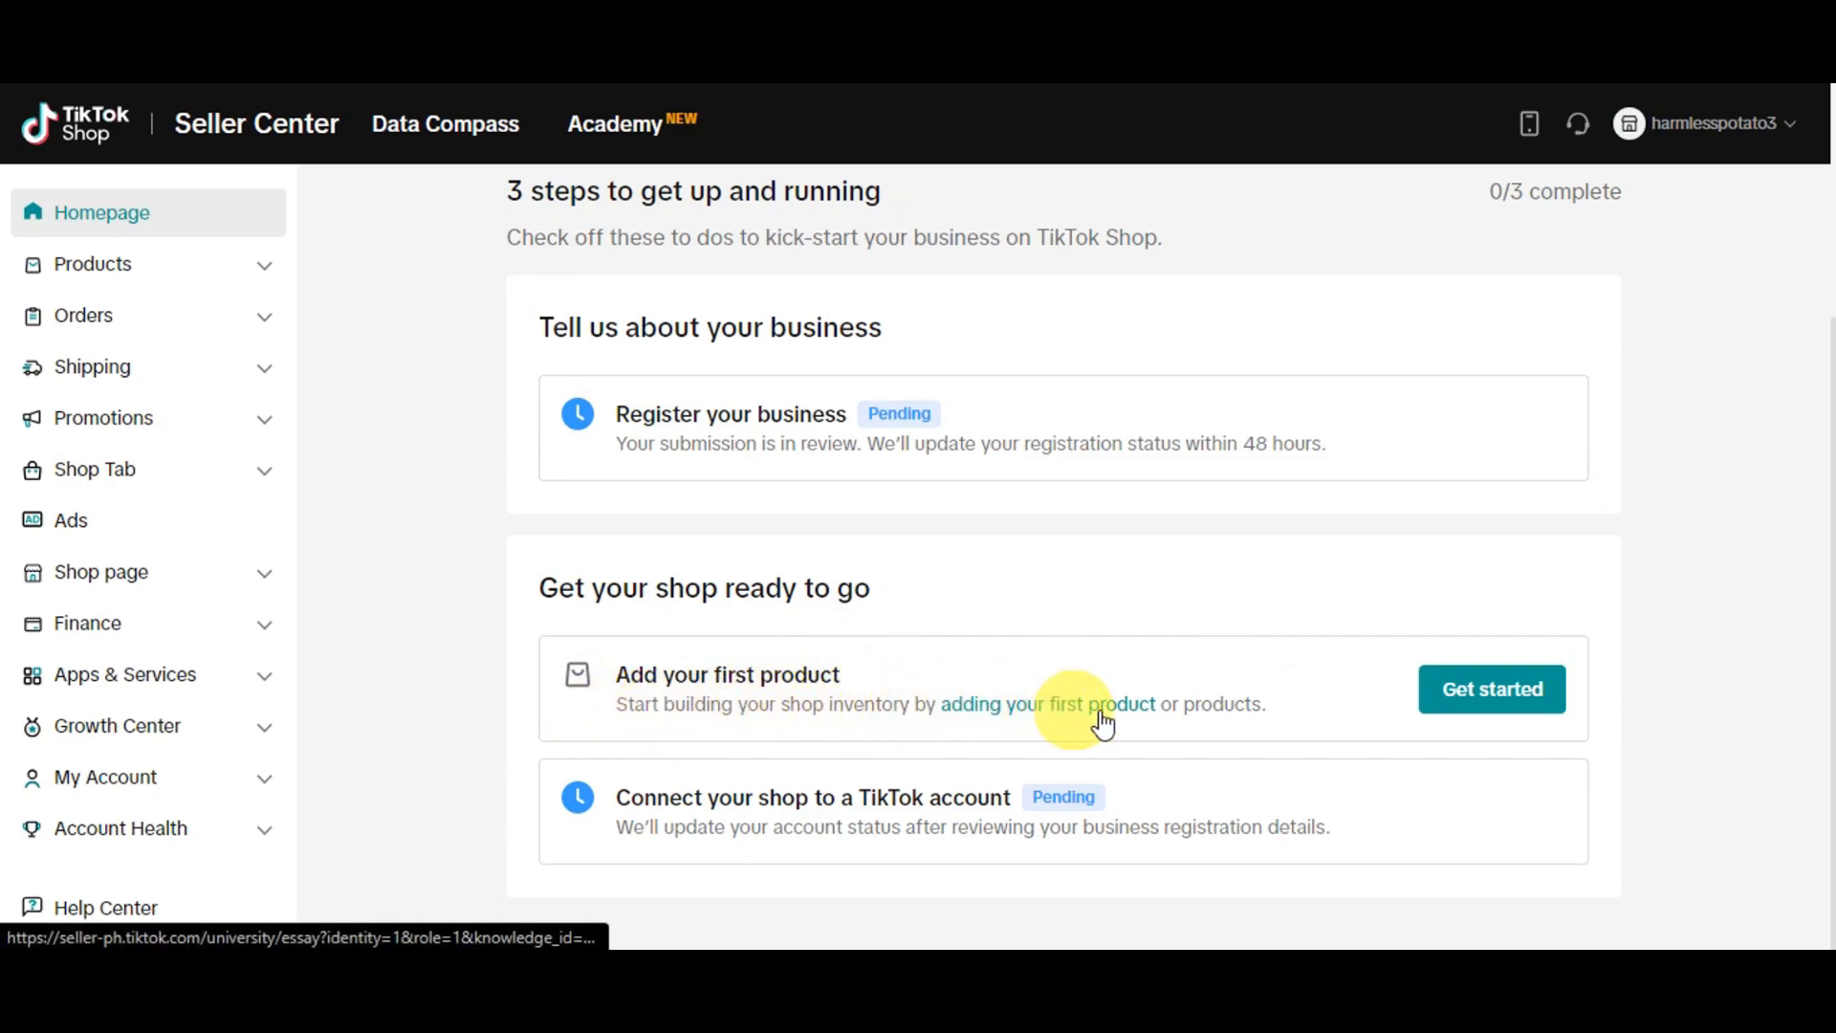
pyautogui.click(1484, 703)
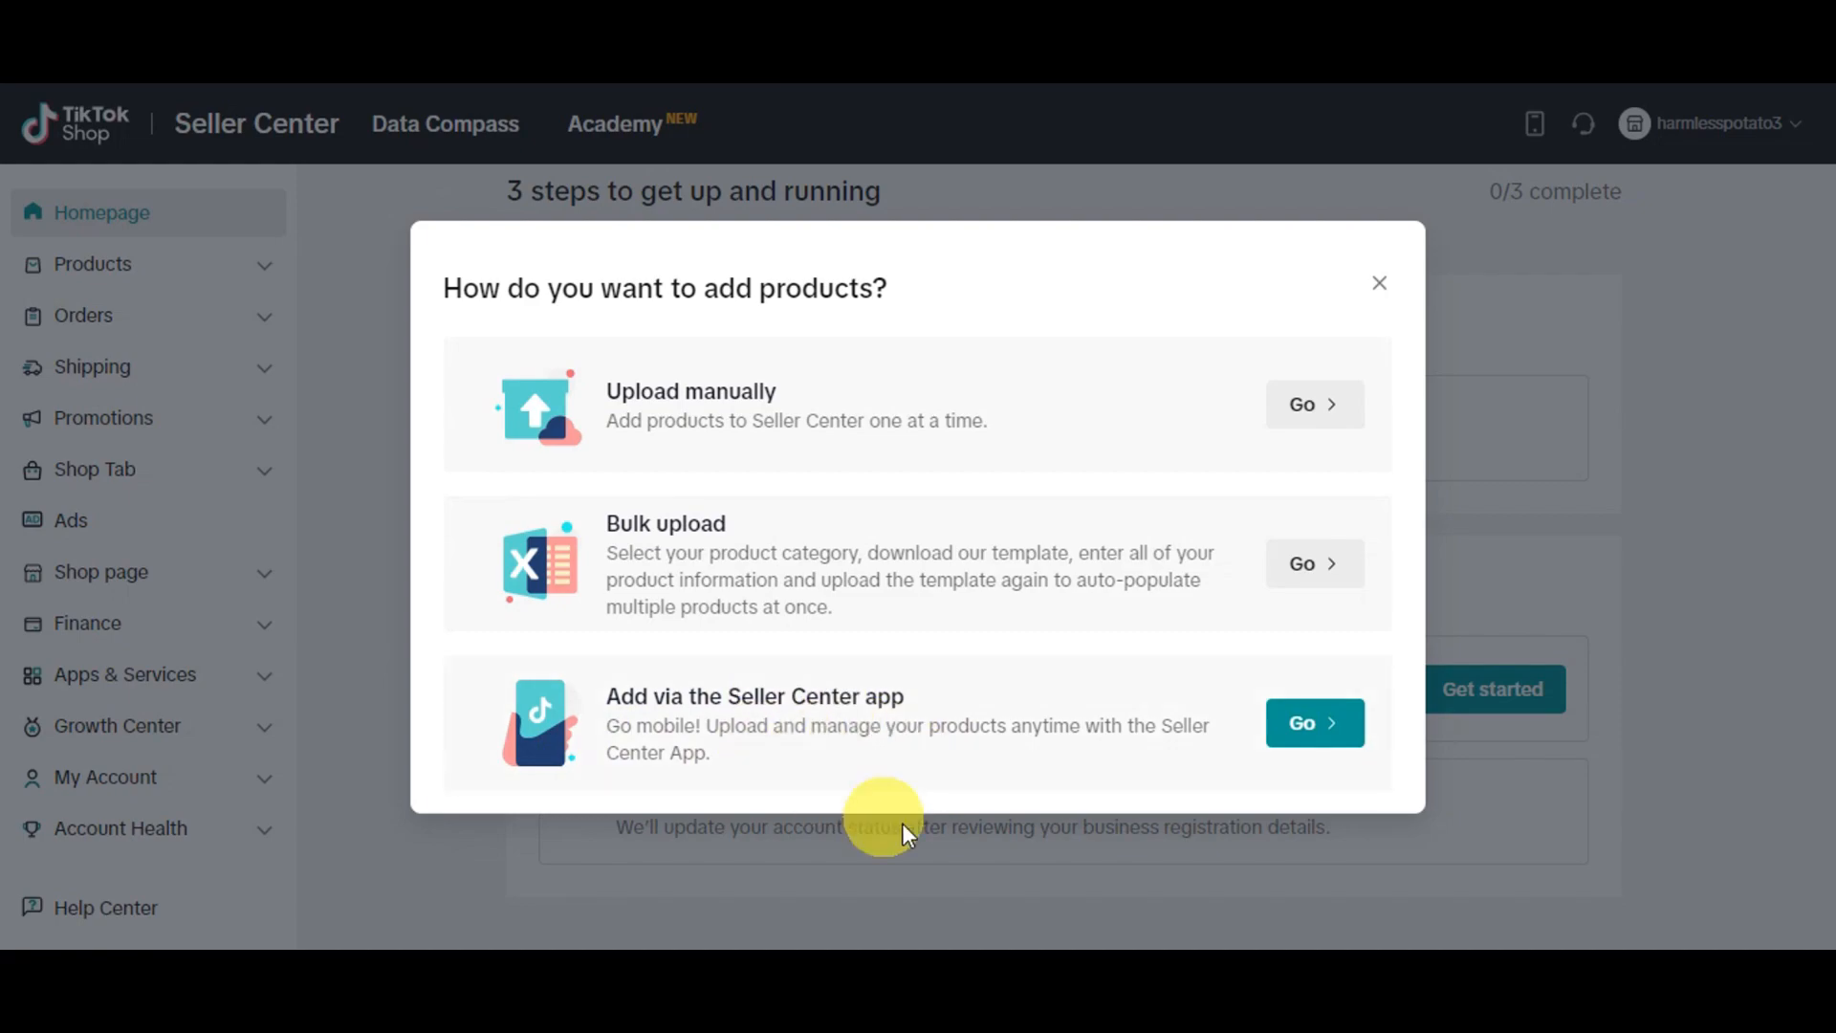
pyautogui.click(1323, 431)
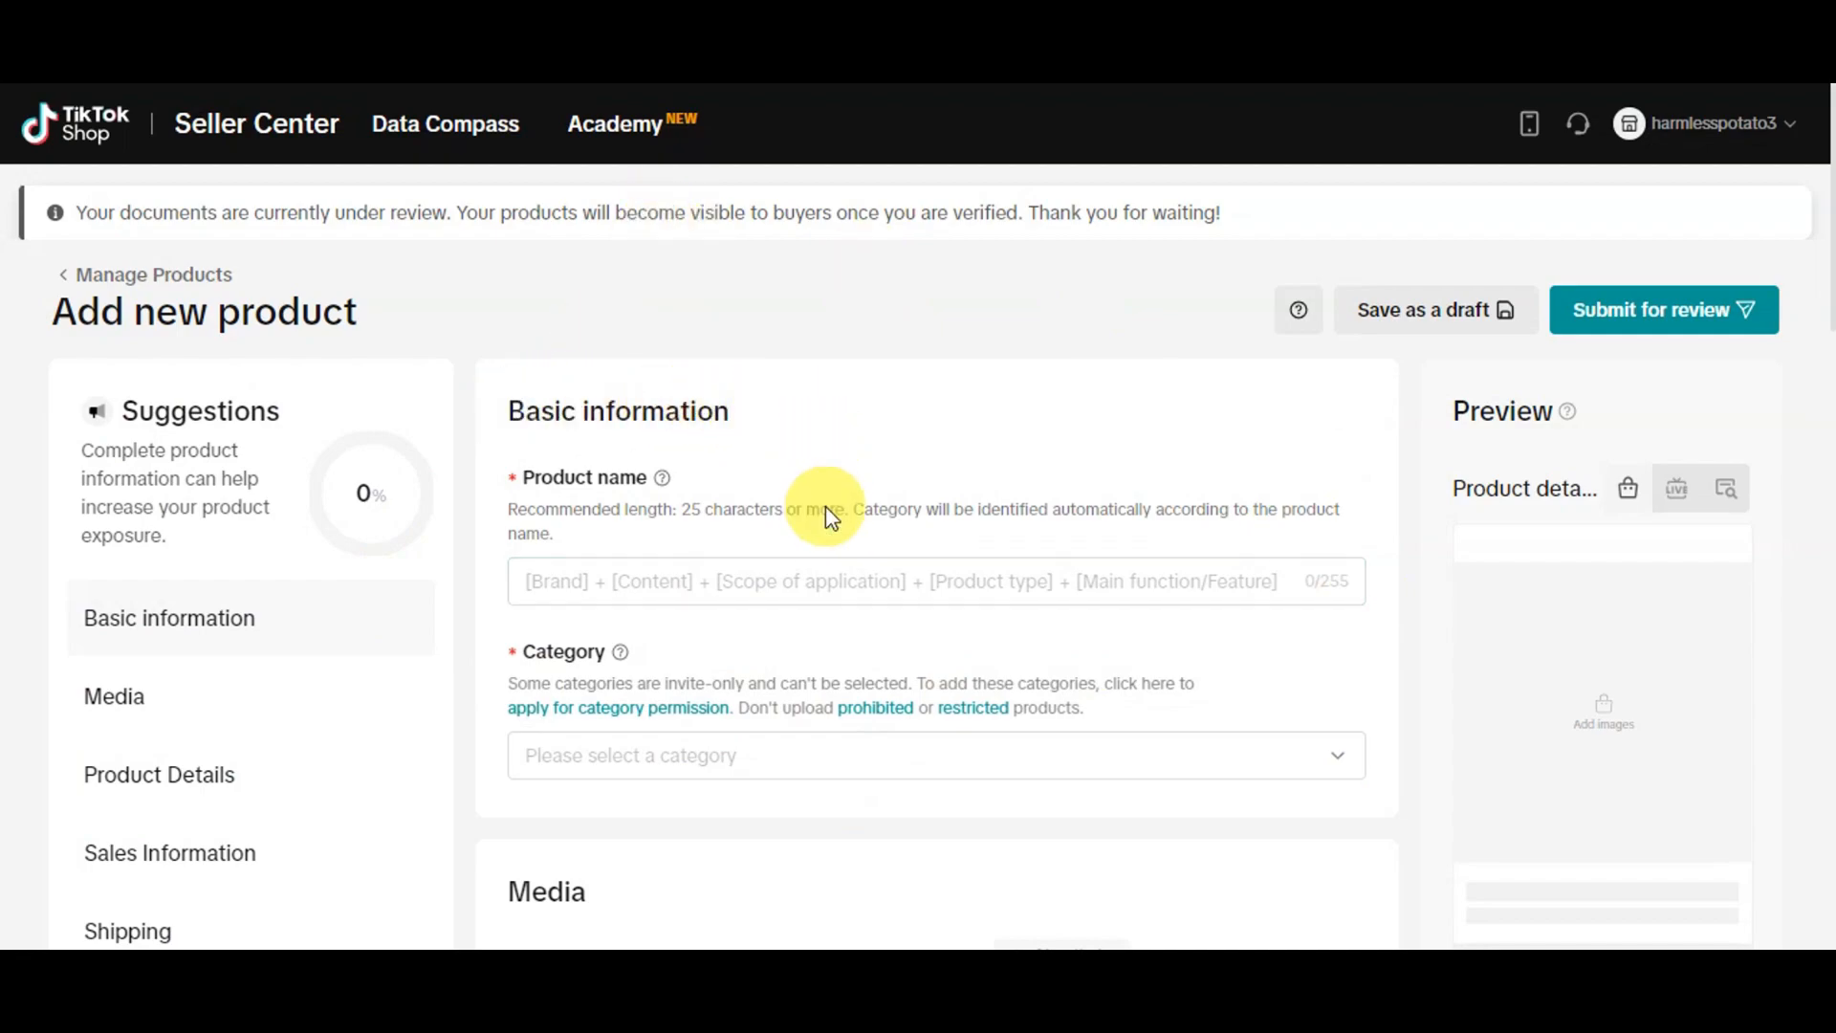
# Enter White Jacket as the product name in the new product's basic information
pyautogui.scroll(-1, 828, 512)
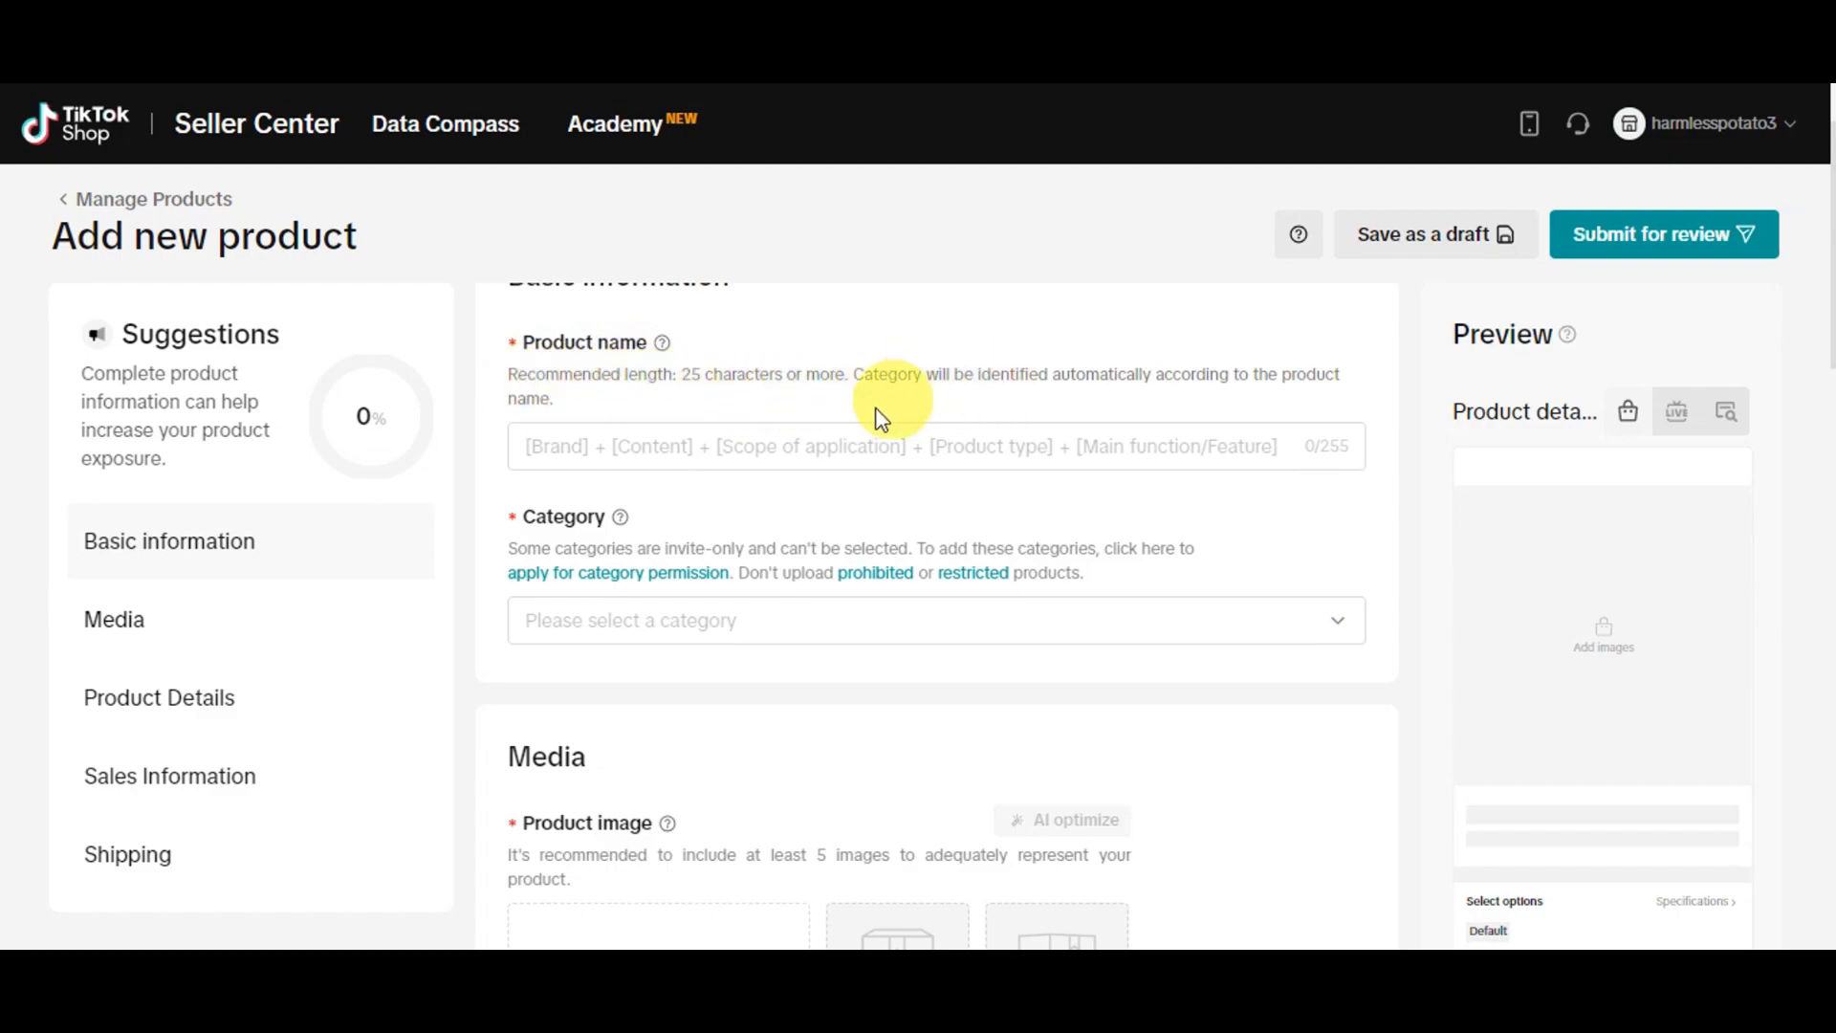
pyautogui.click(599, 425)
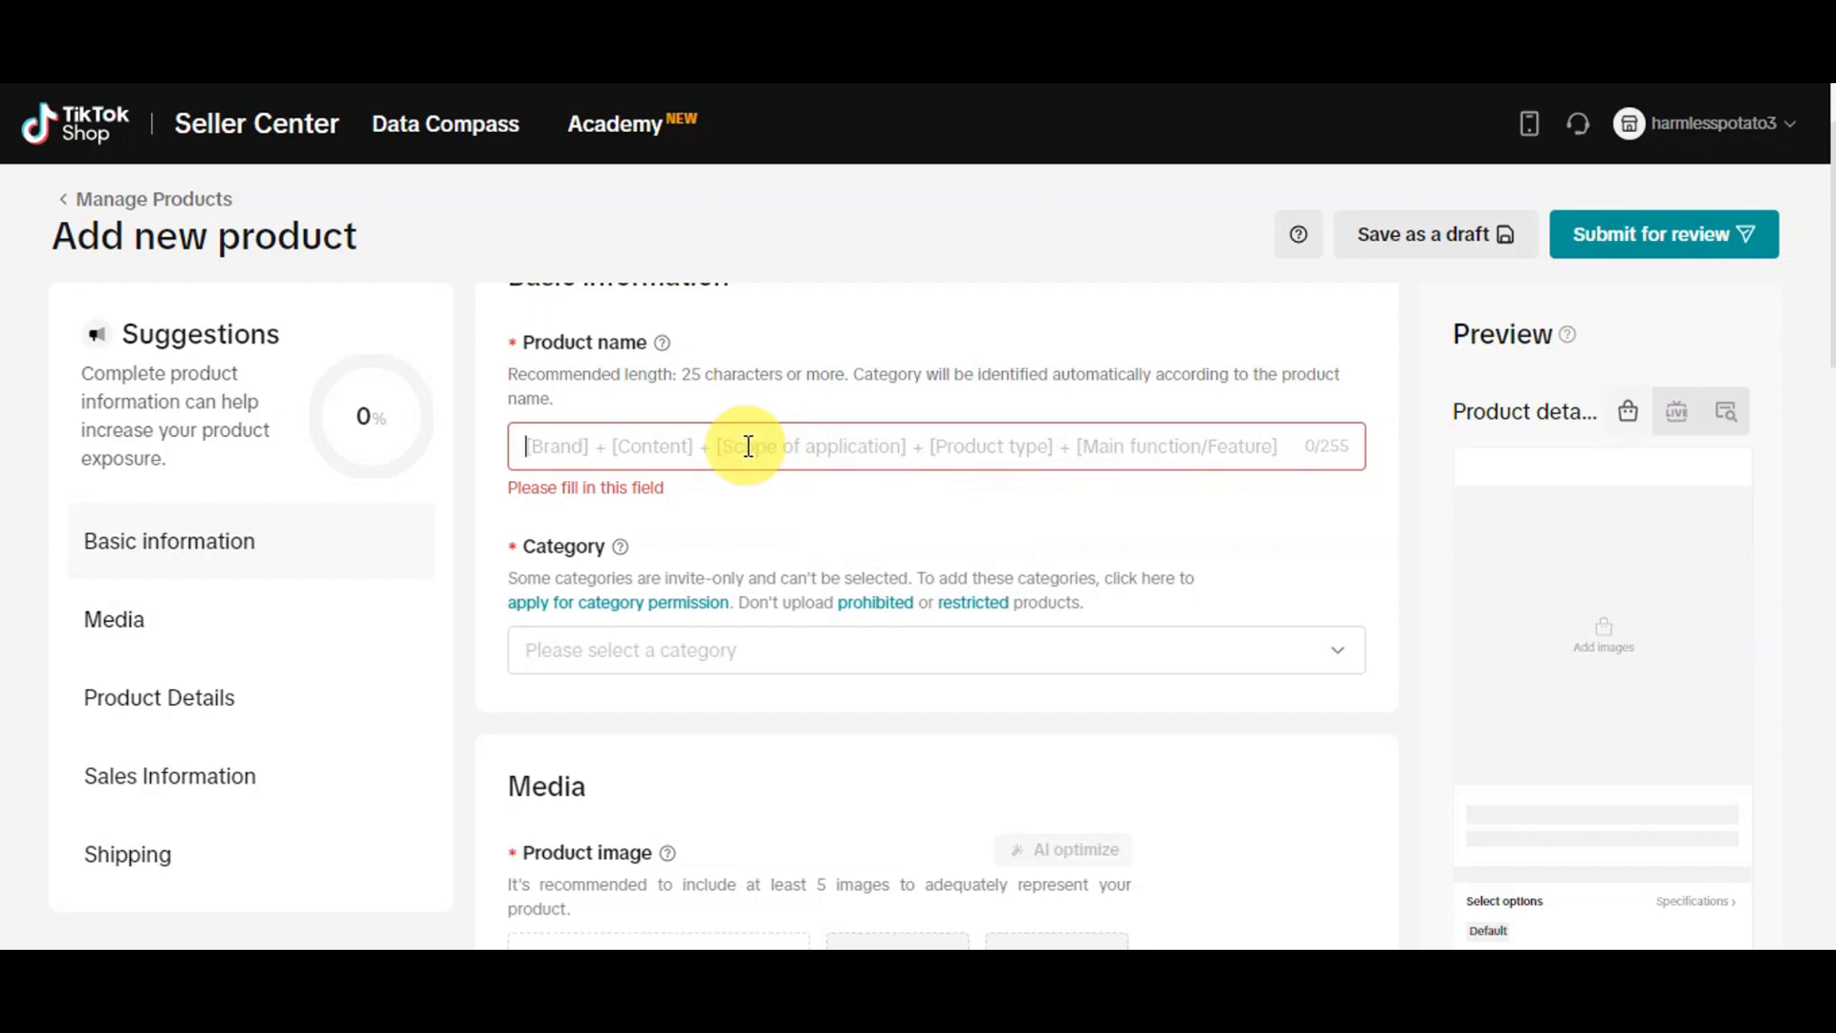
pyautogui.write('WHITE JACKET')
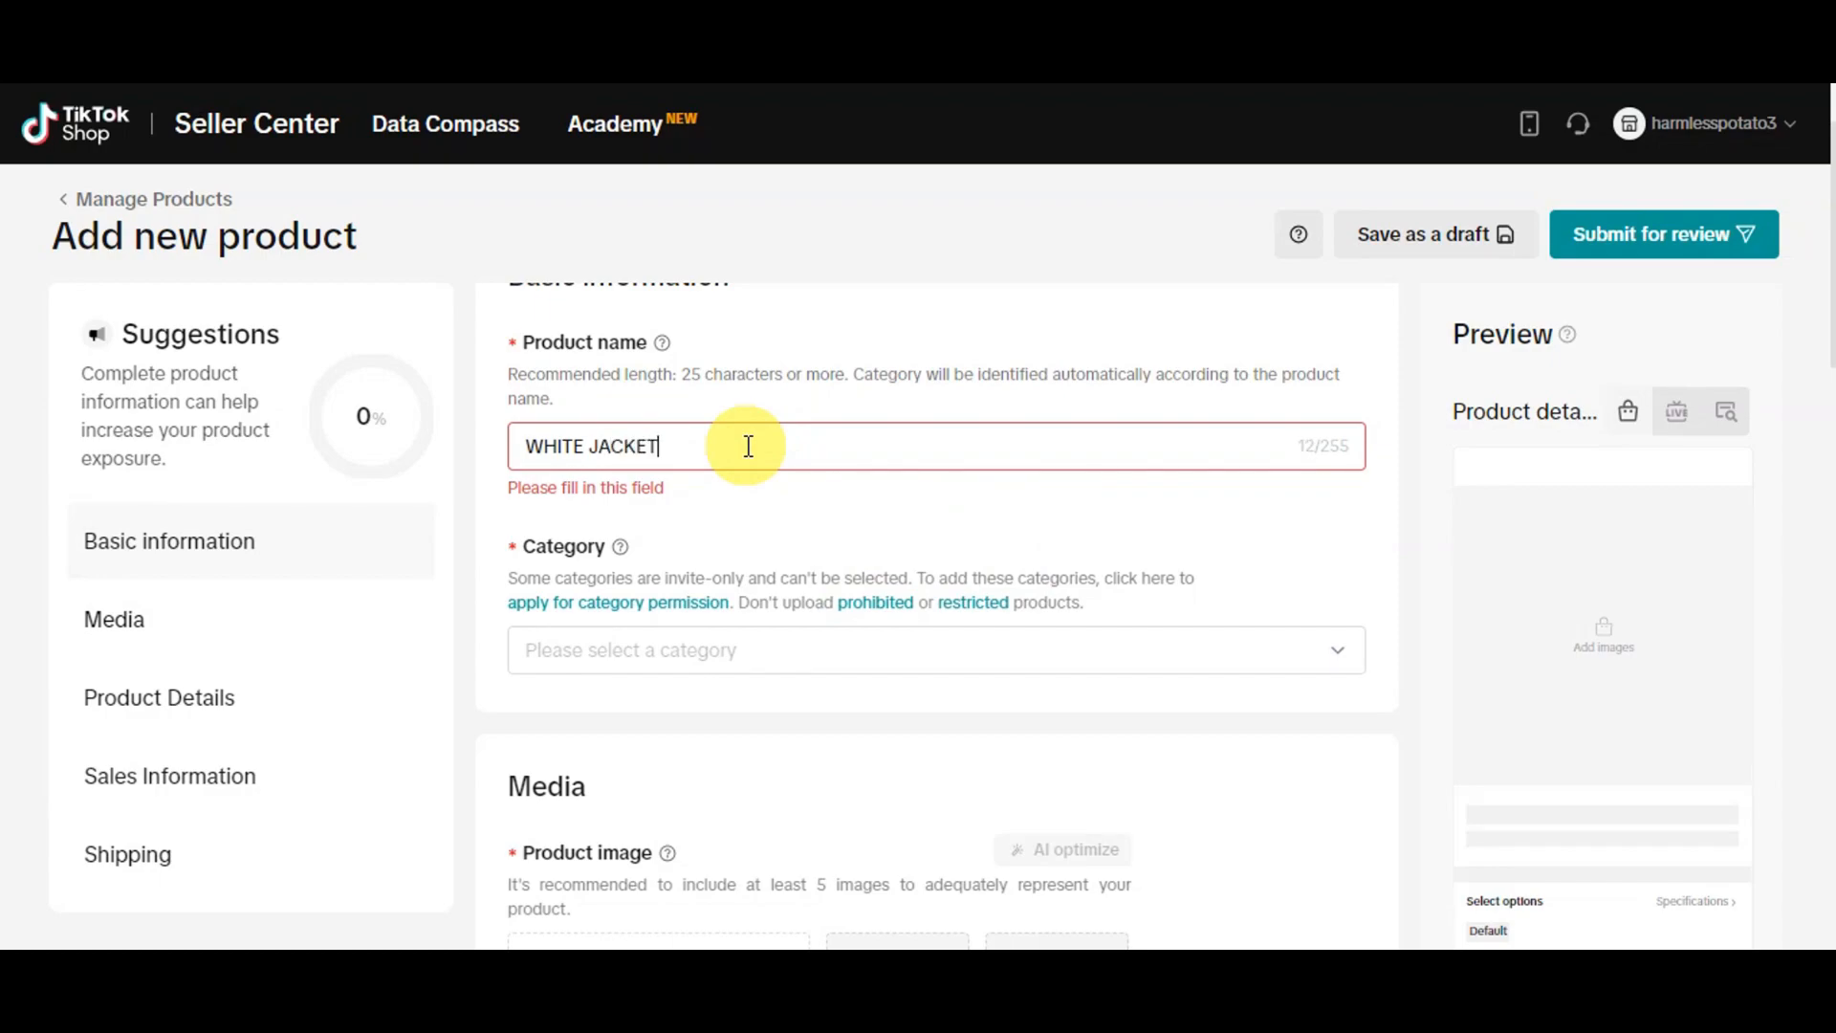
pyautogui.hotkey('ctrl', 'a')
pyautogui.press('BackSpace')
pyautogui.write('W')
pyautogui.scroll(-3, 748, 447)
pyautogui.scroll(2, 615, 423)
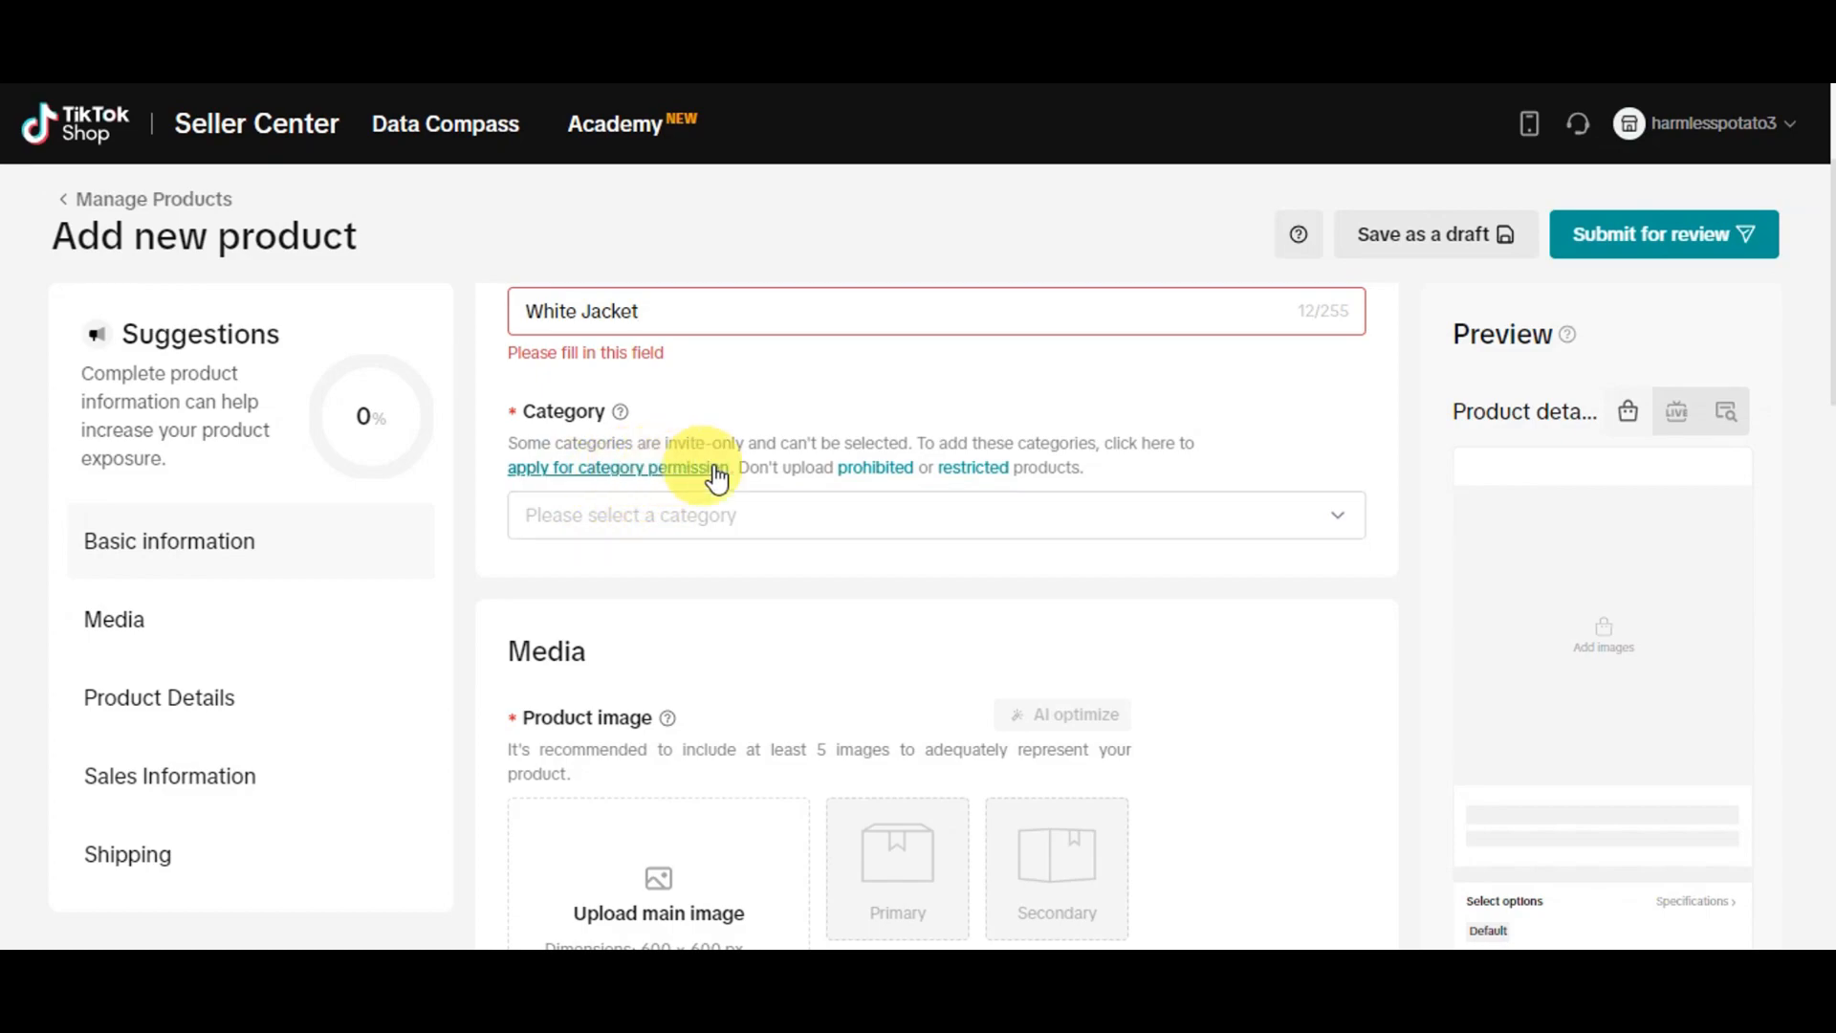
# Set the product category to Womenswear & Underwear - Women's Tops - Jackets & Coats
pyautogui.click(761, 517)
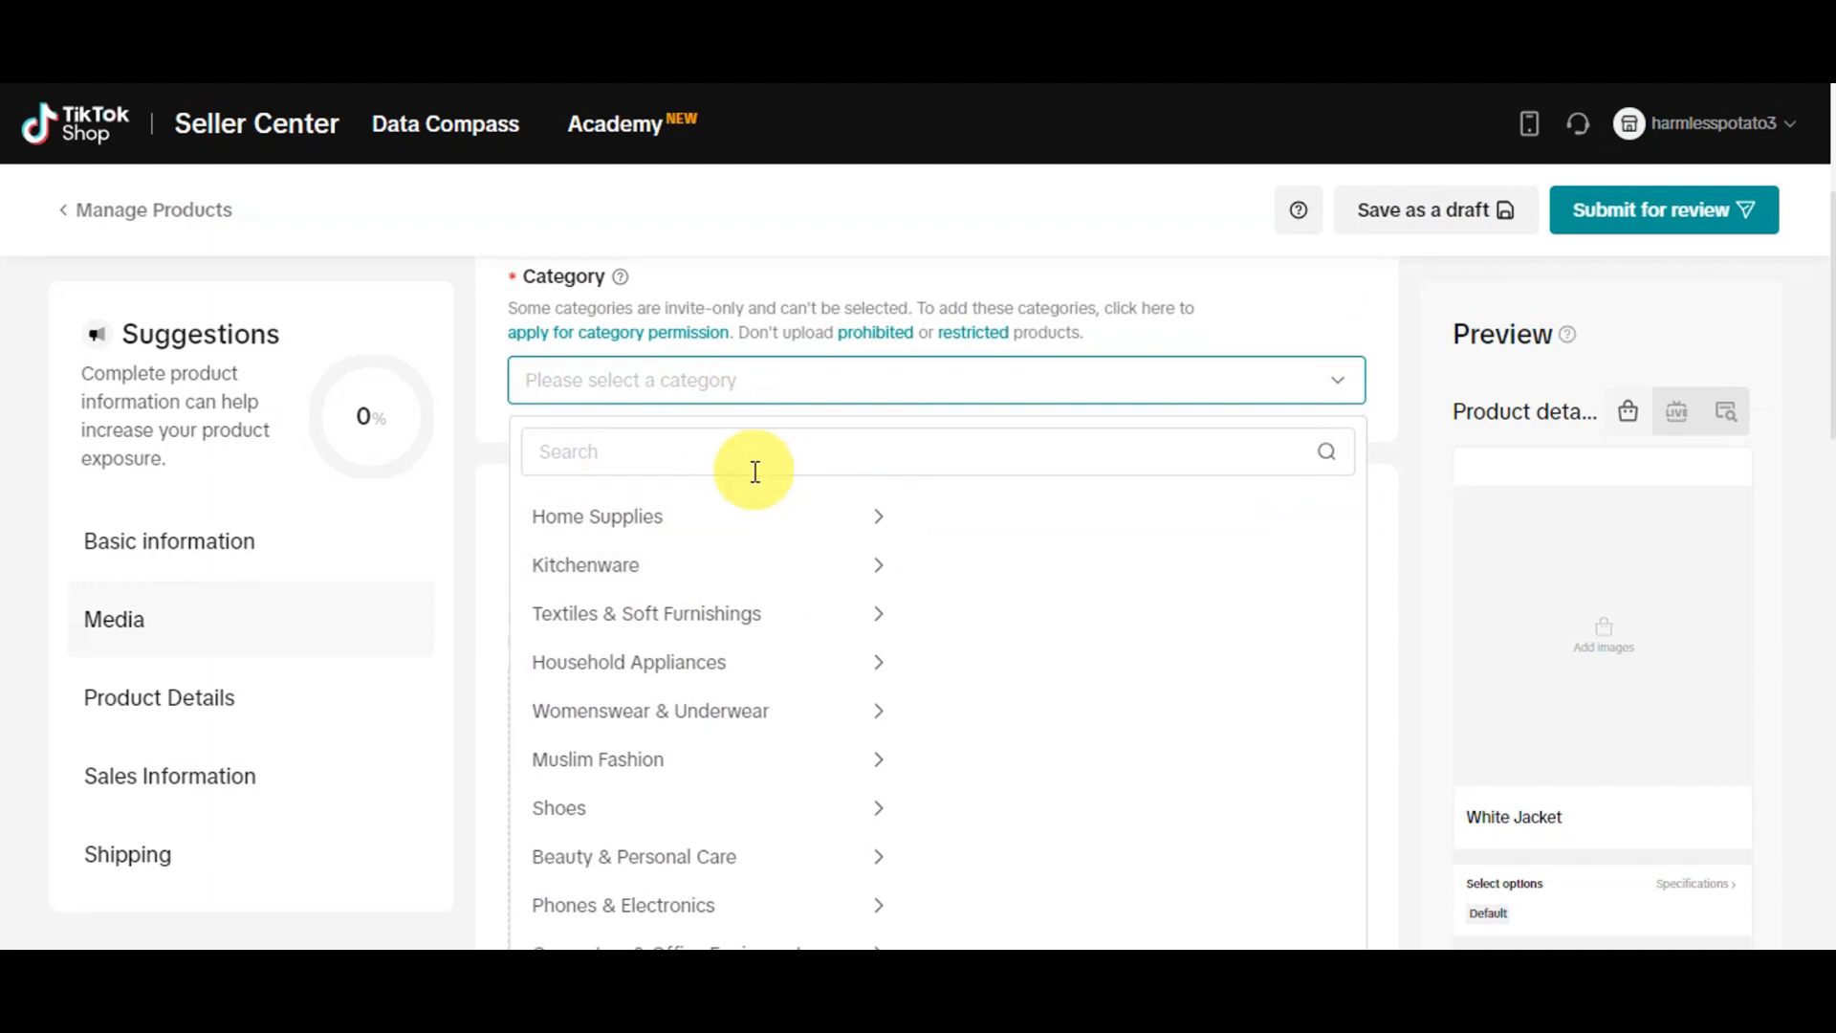
pyautogui.scroll(-3, 737, 606)
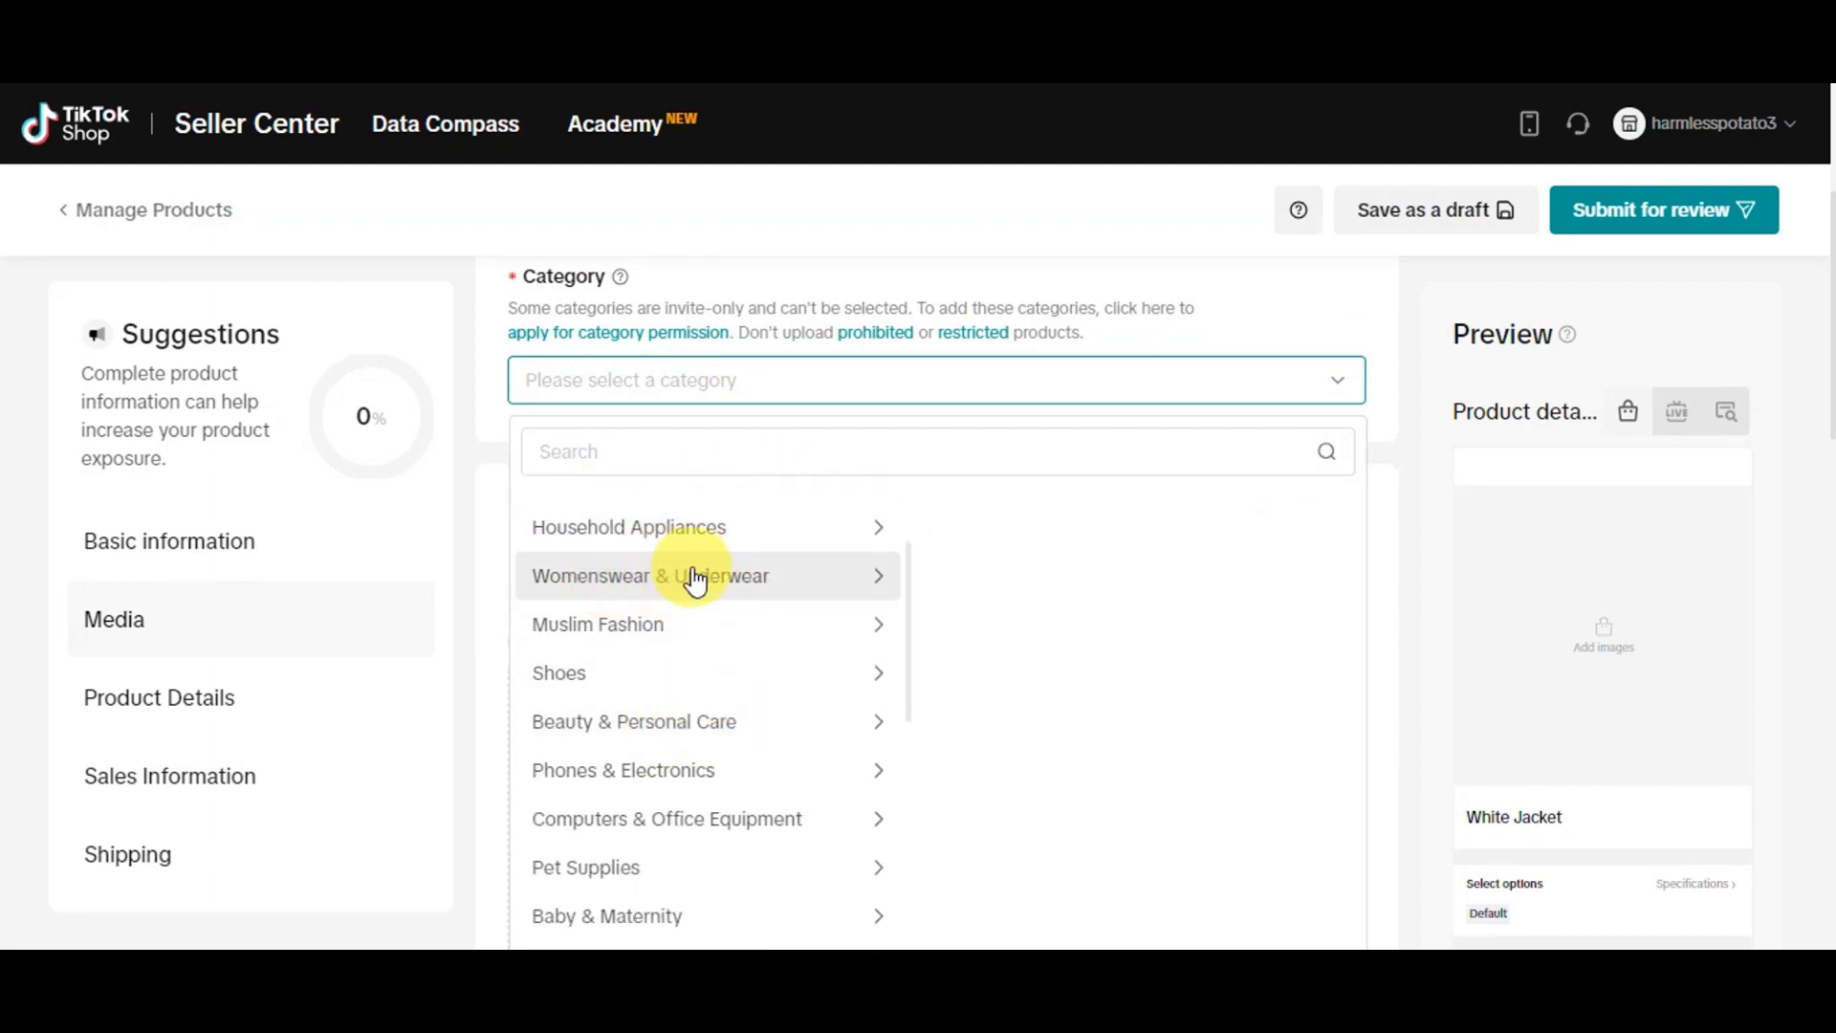
pyautogui.scroll(-14, 705, 581)
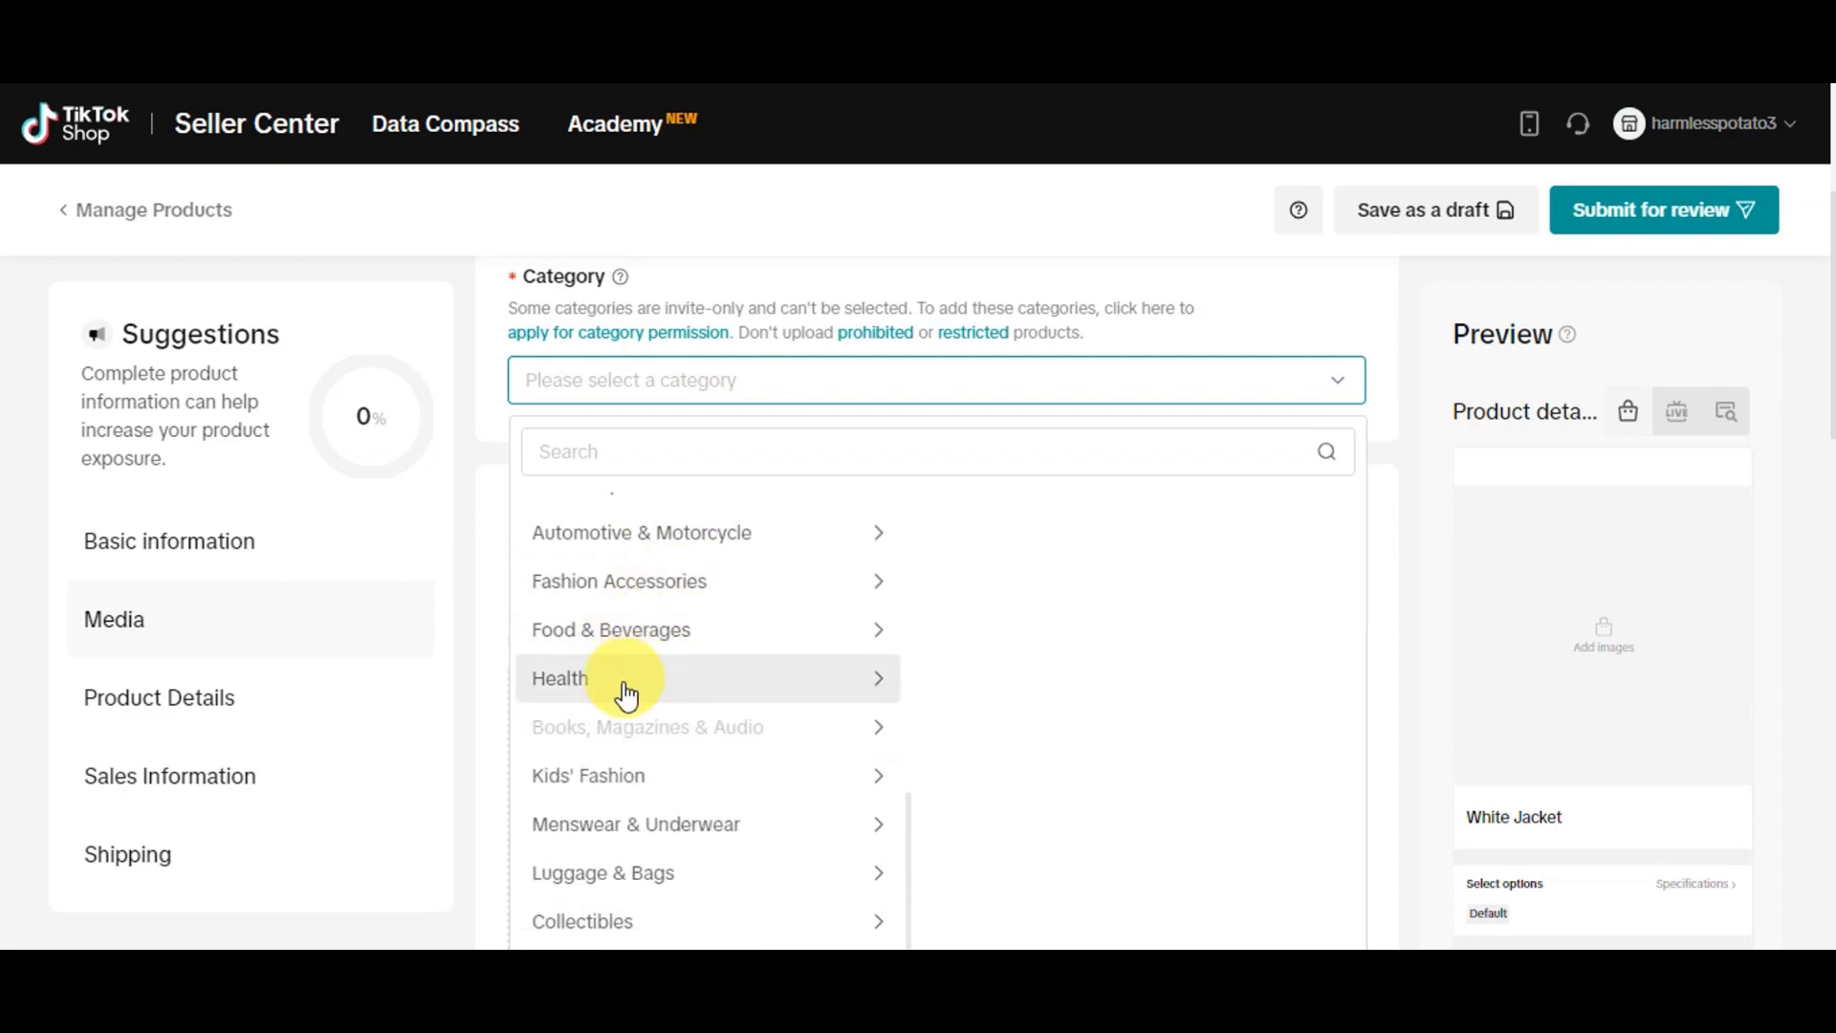
pyautogui.scroll(-3, 712, 746)
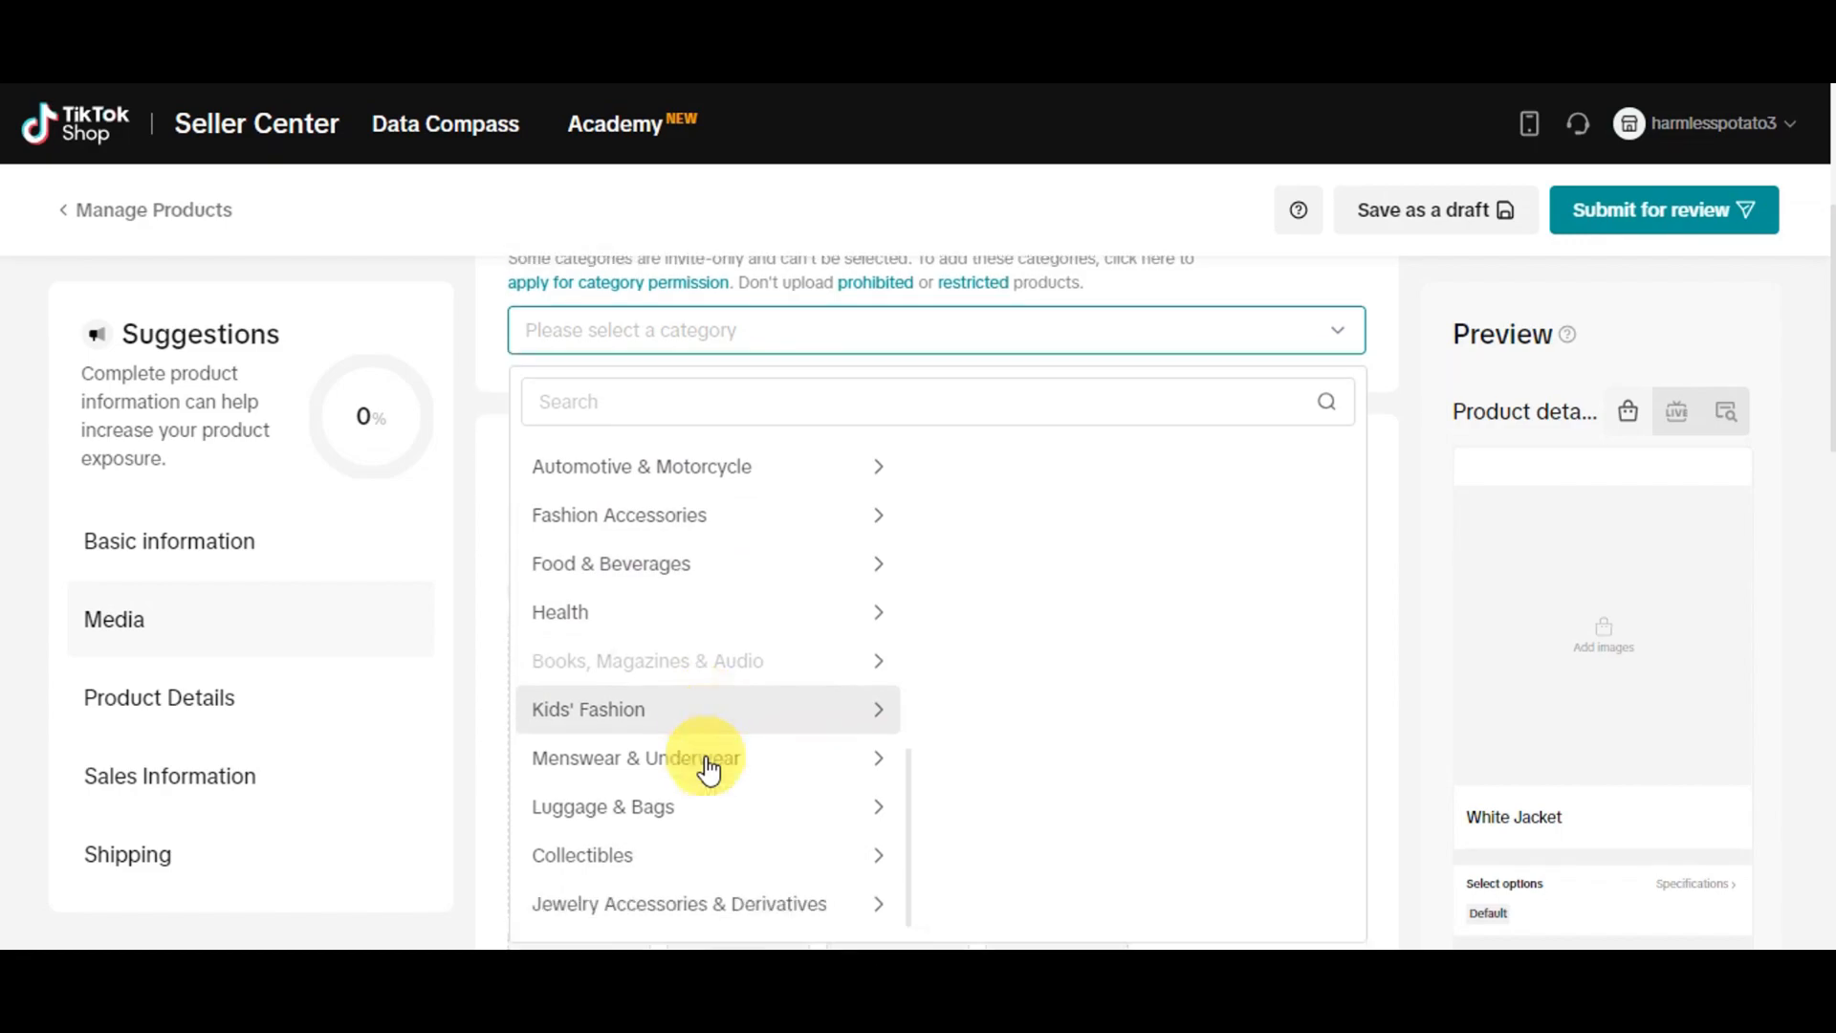
pyautogui.scroll(14, 727, 819)
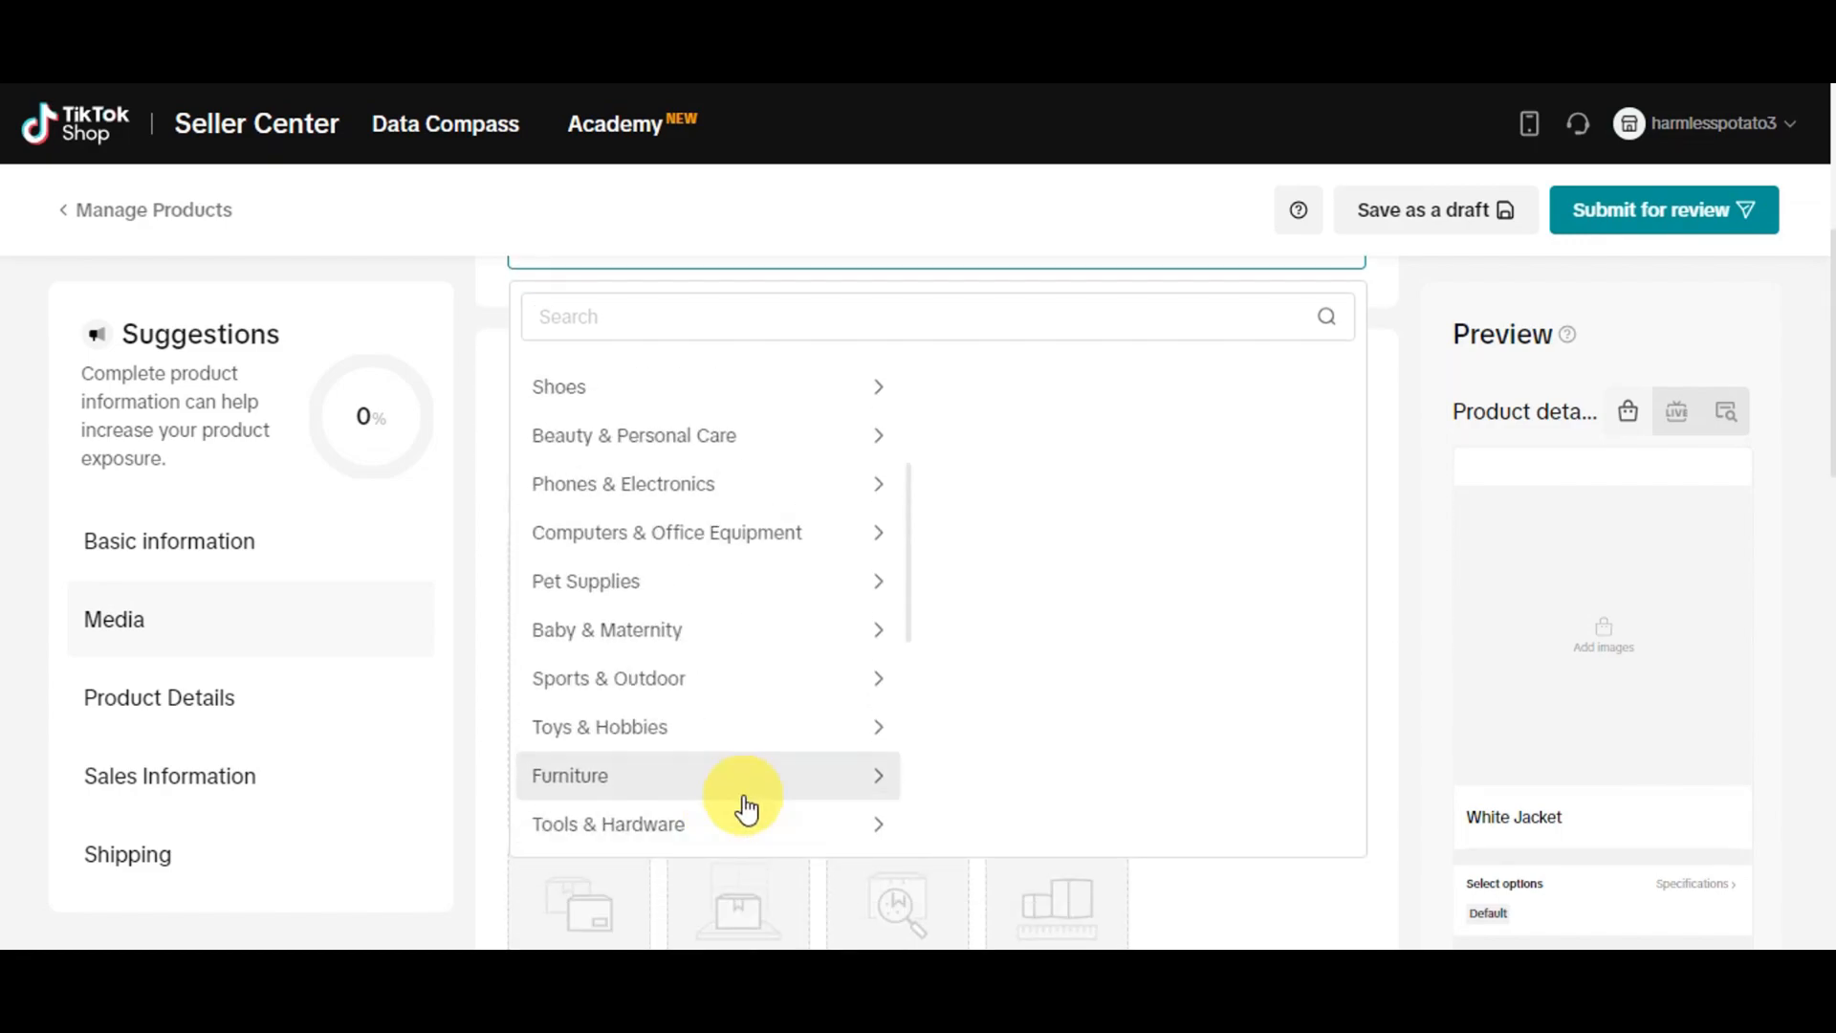
pyautogui.scroll(3, 747, 810)
pyautogui.click(705, 579)
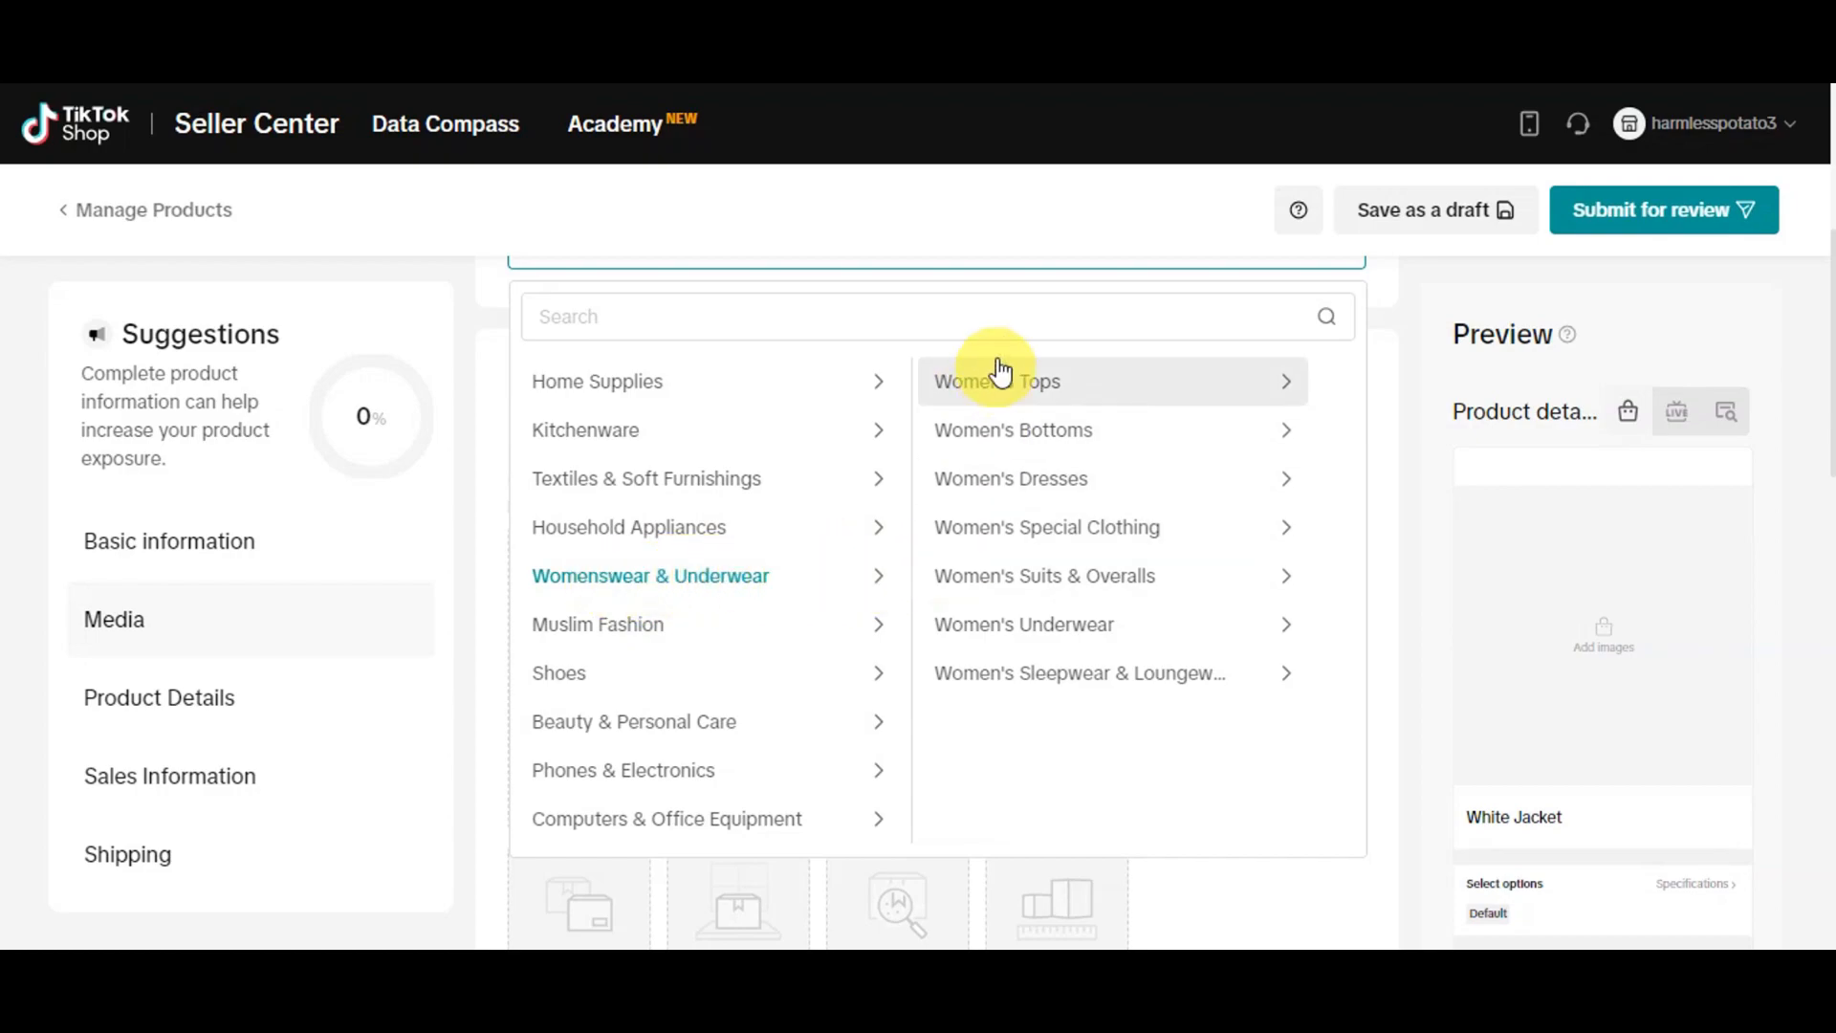
pyautogui.click(993, 531)
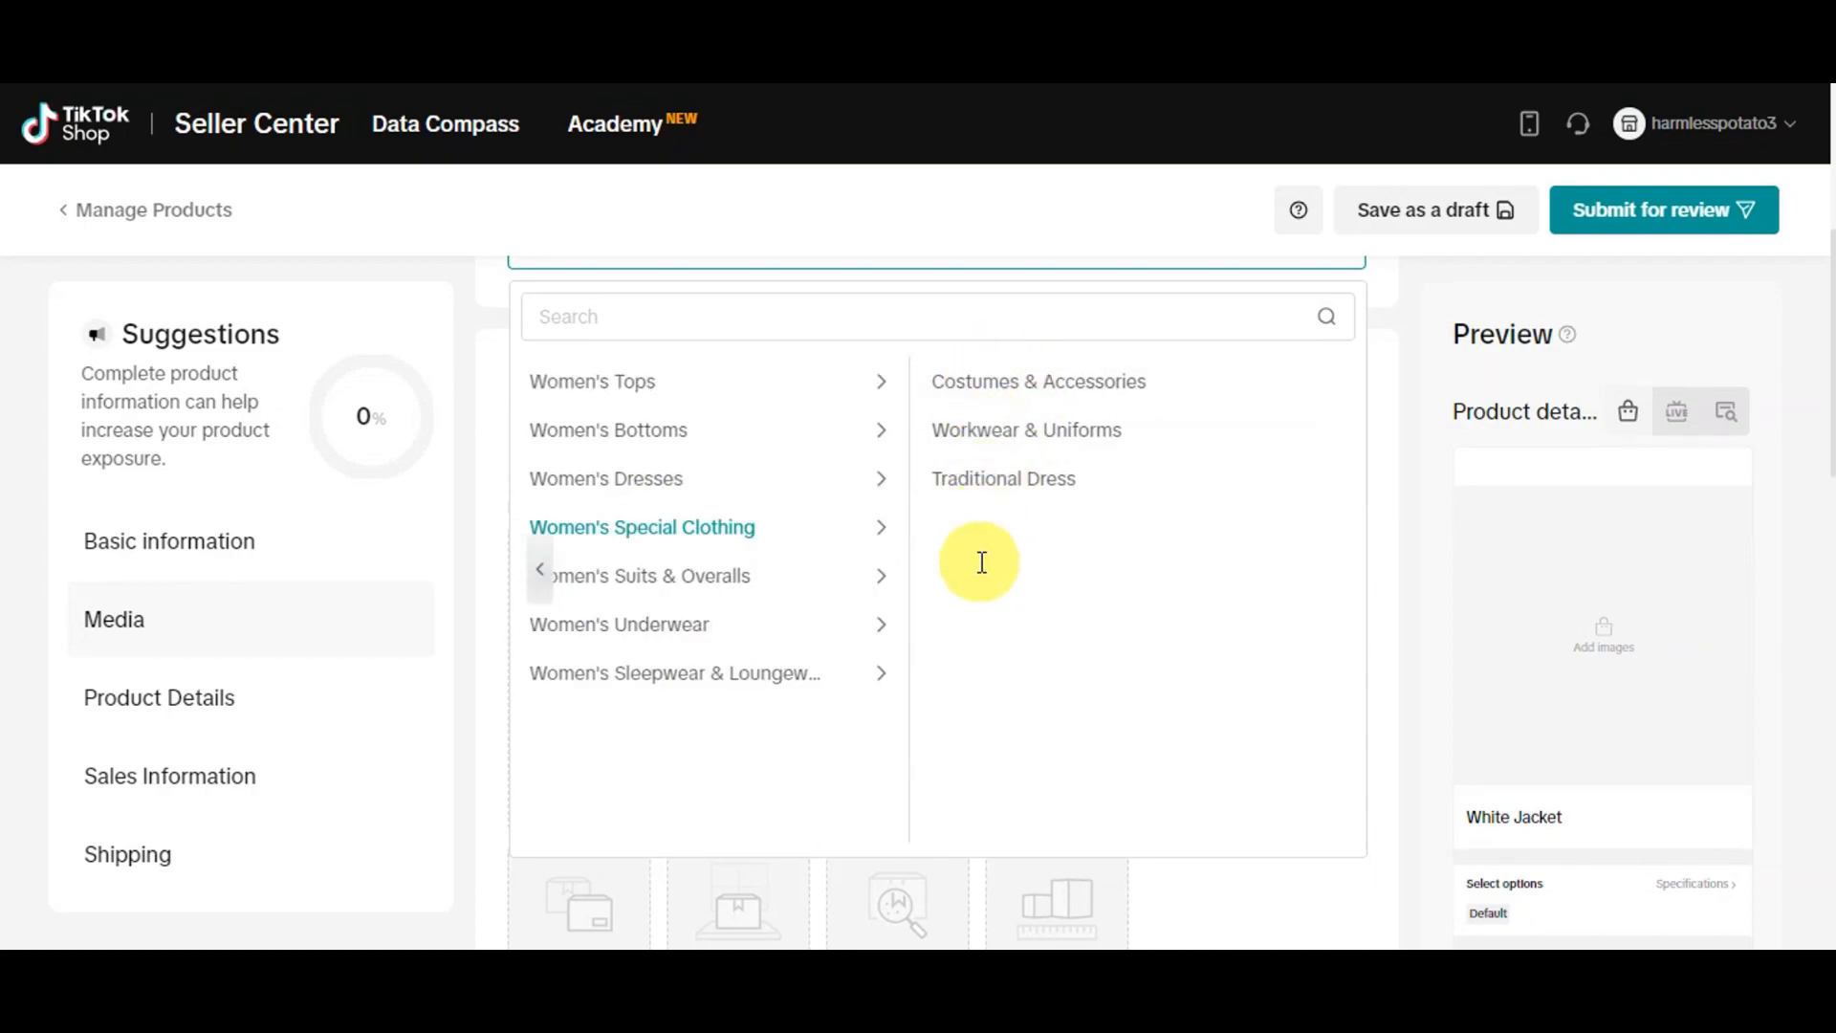
pyautogui.click(751, 397)
pyautogui.click(1022, 438)
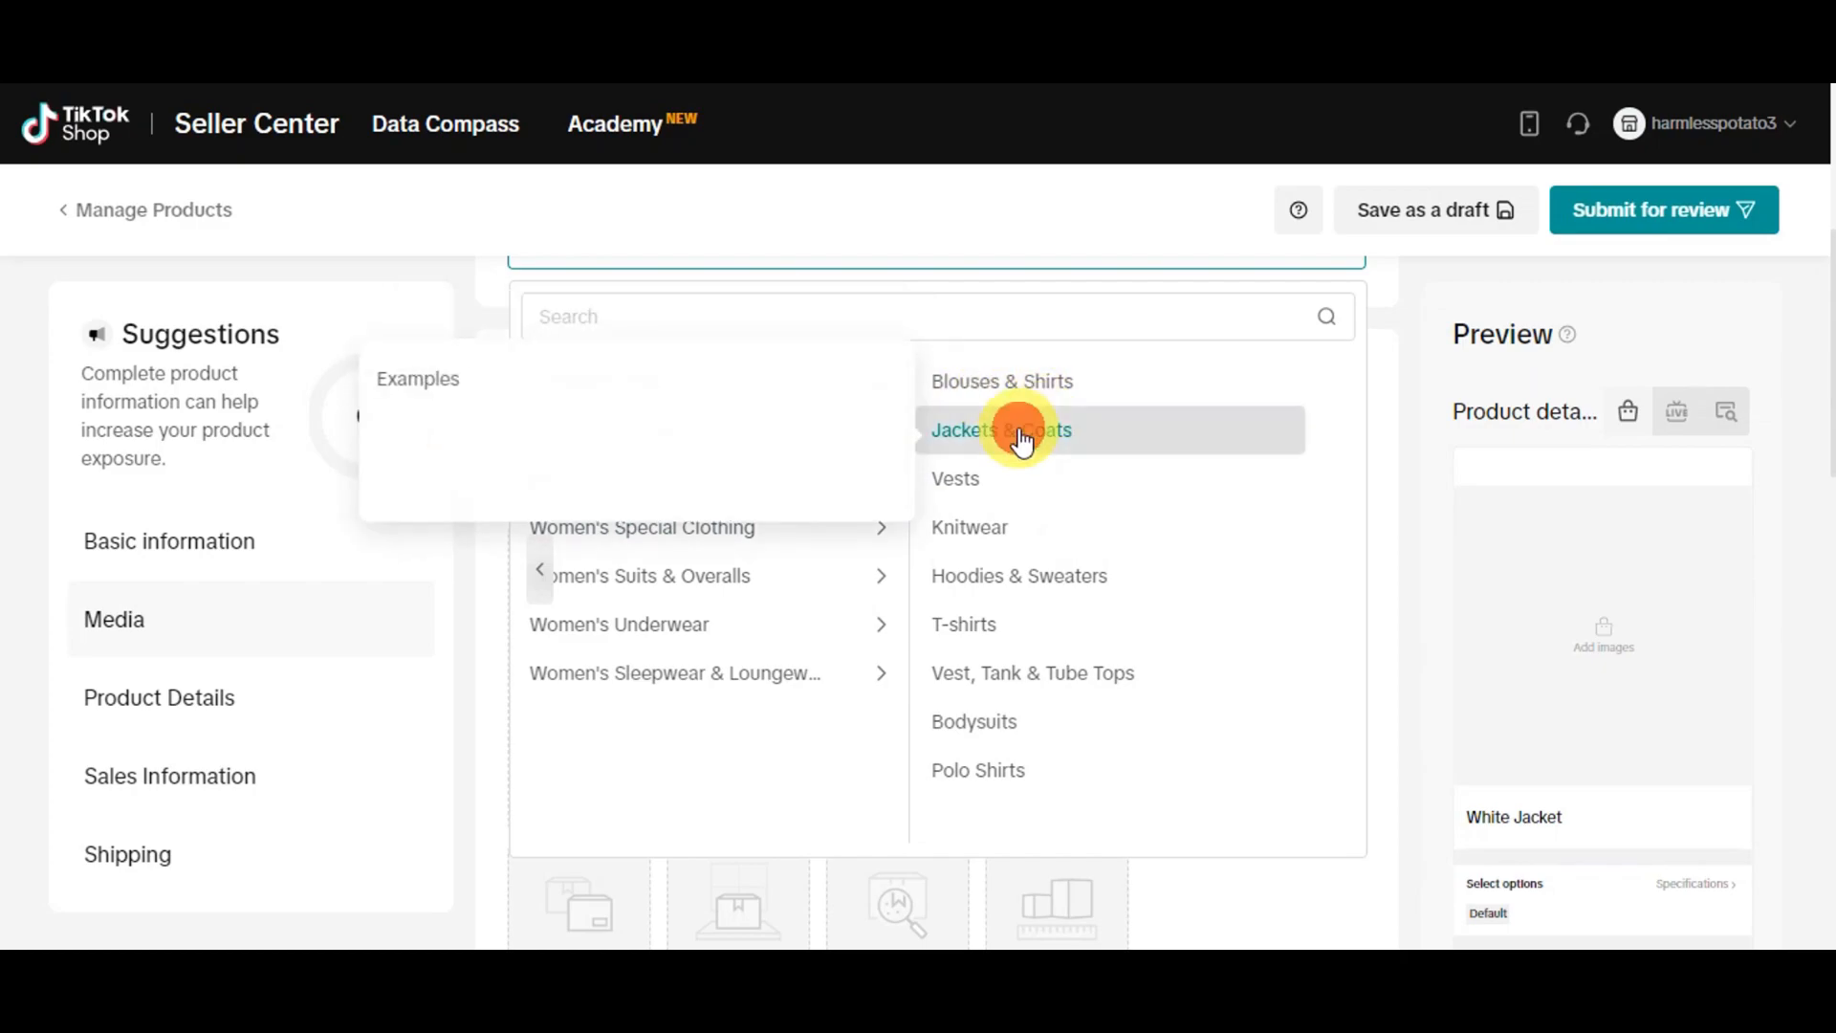
# Extend the product name to White Jacket Plain Cotton, adding Cotton from the recommended key words
pyautogui.scroll(3, 1159, 493)
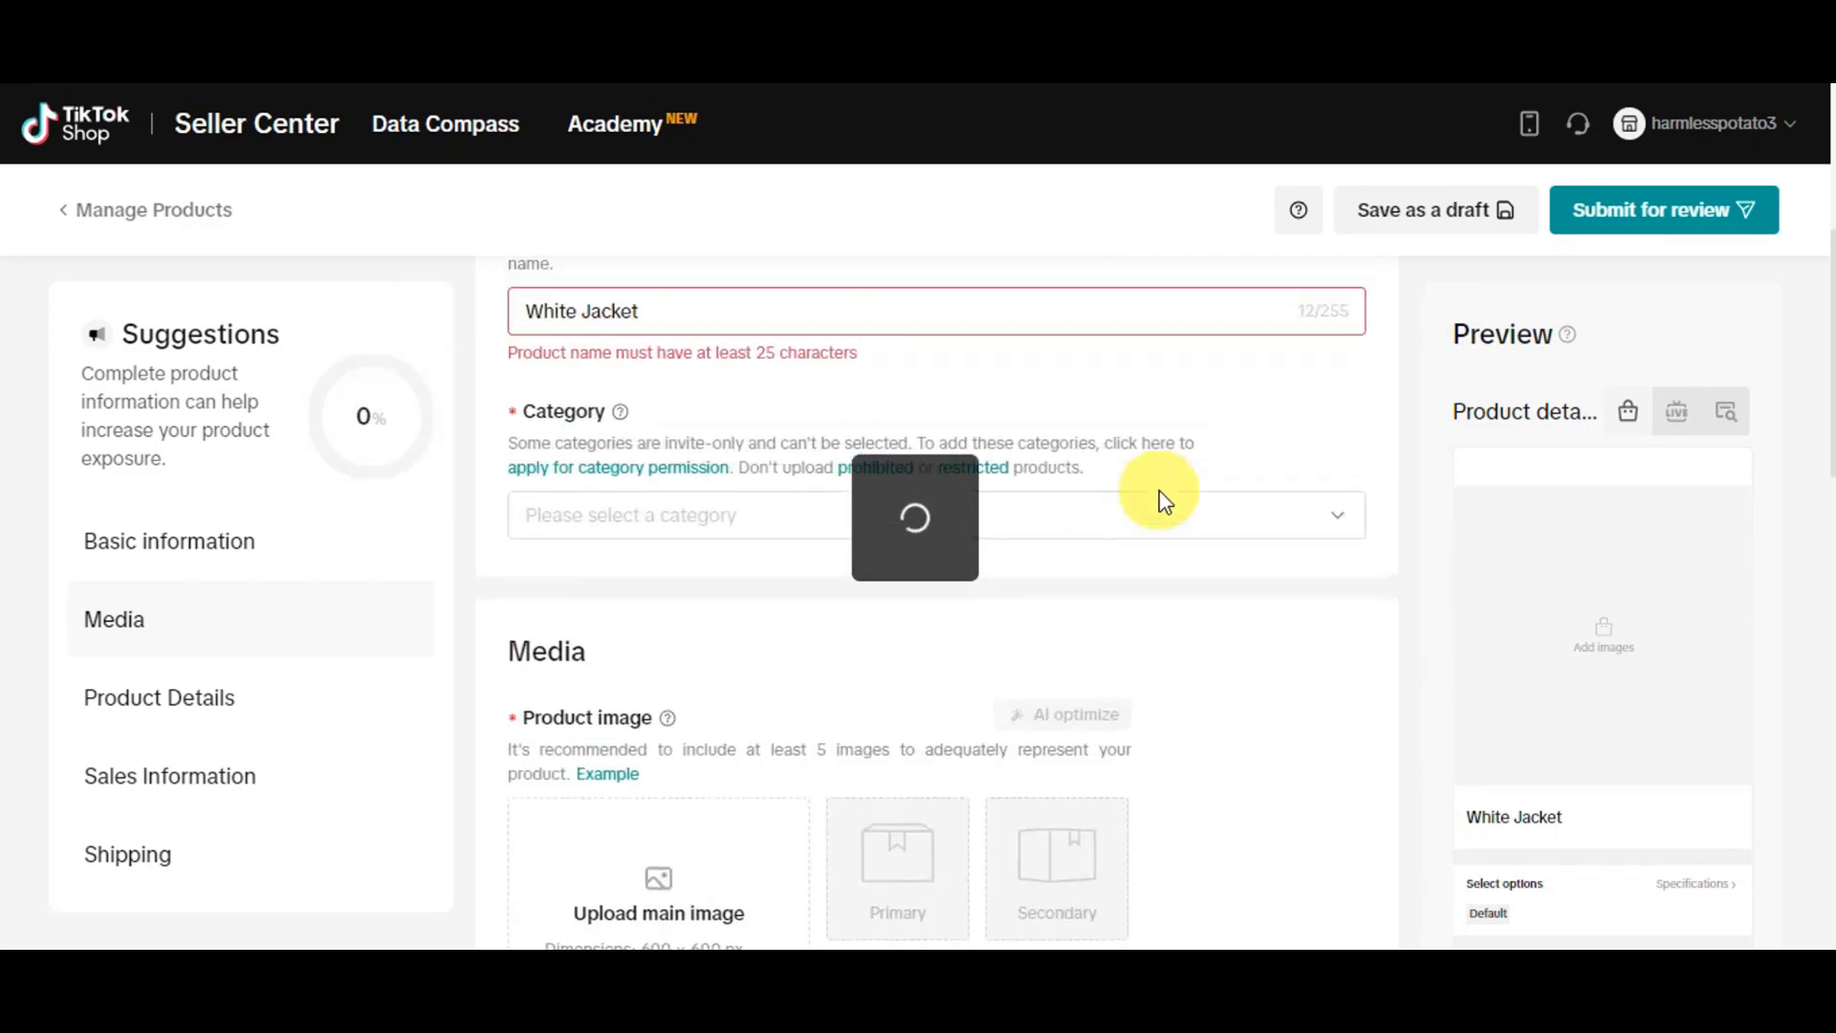
pyautogui.scroll(2, 1159, 497)
pyautogui.scroll(-1, 979, 623)
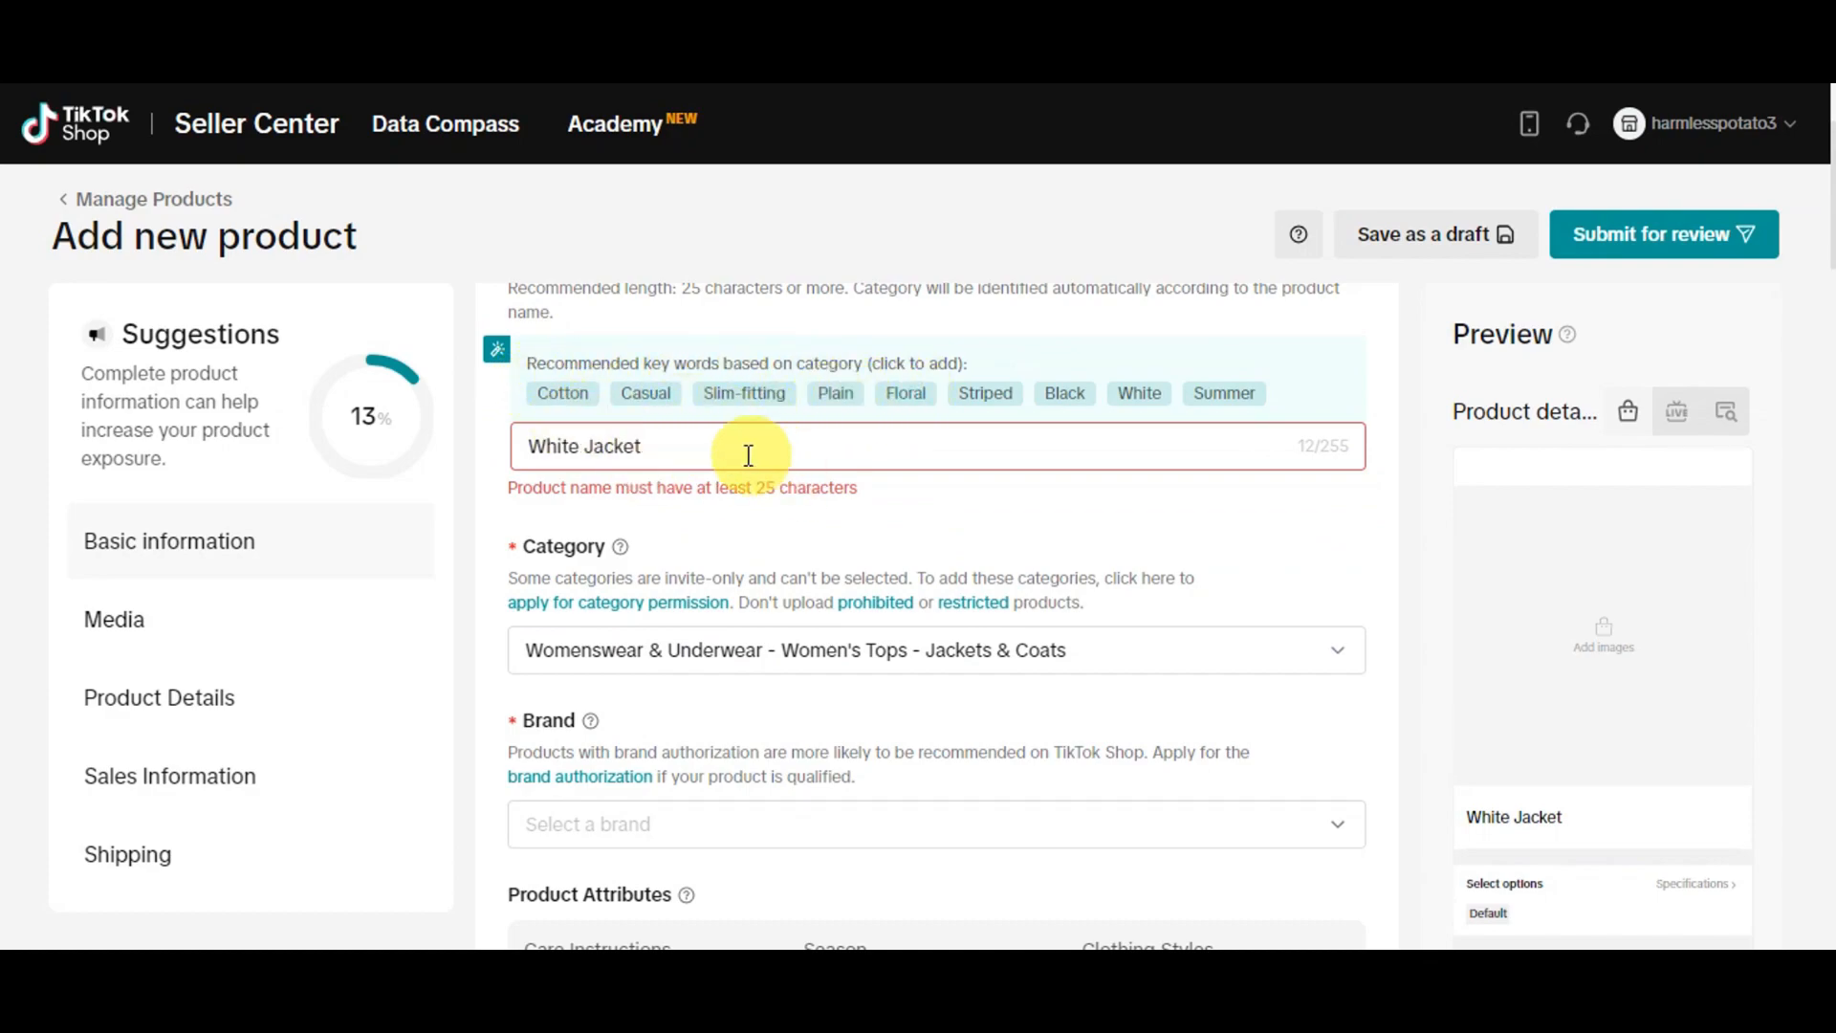
pyautogui.click(663, 440)
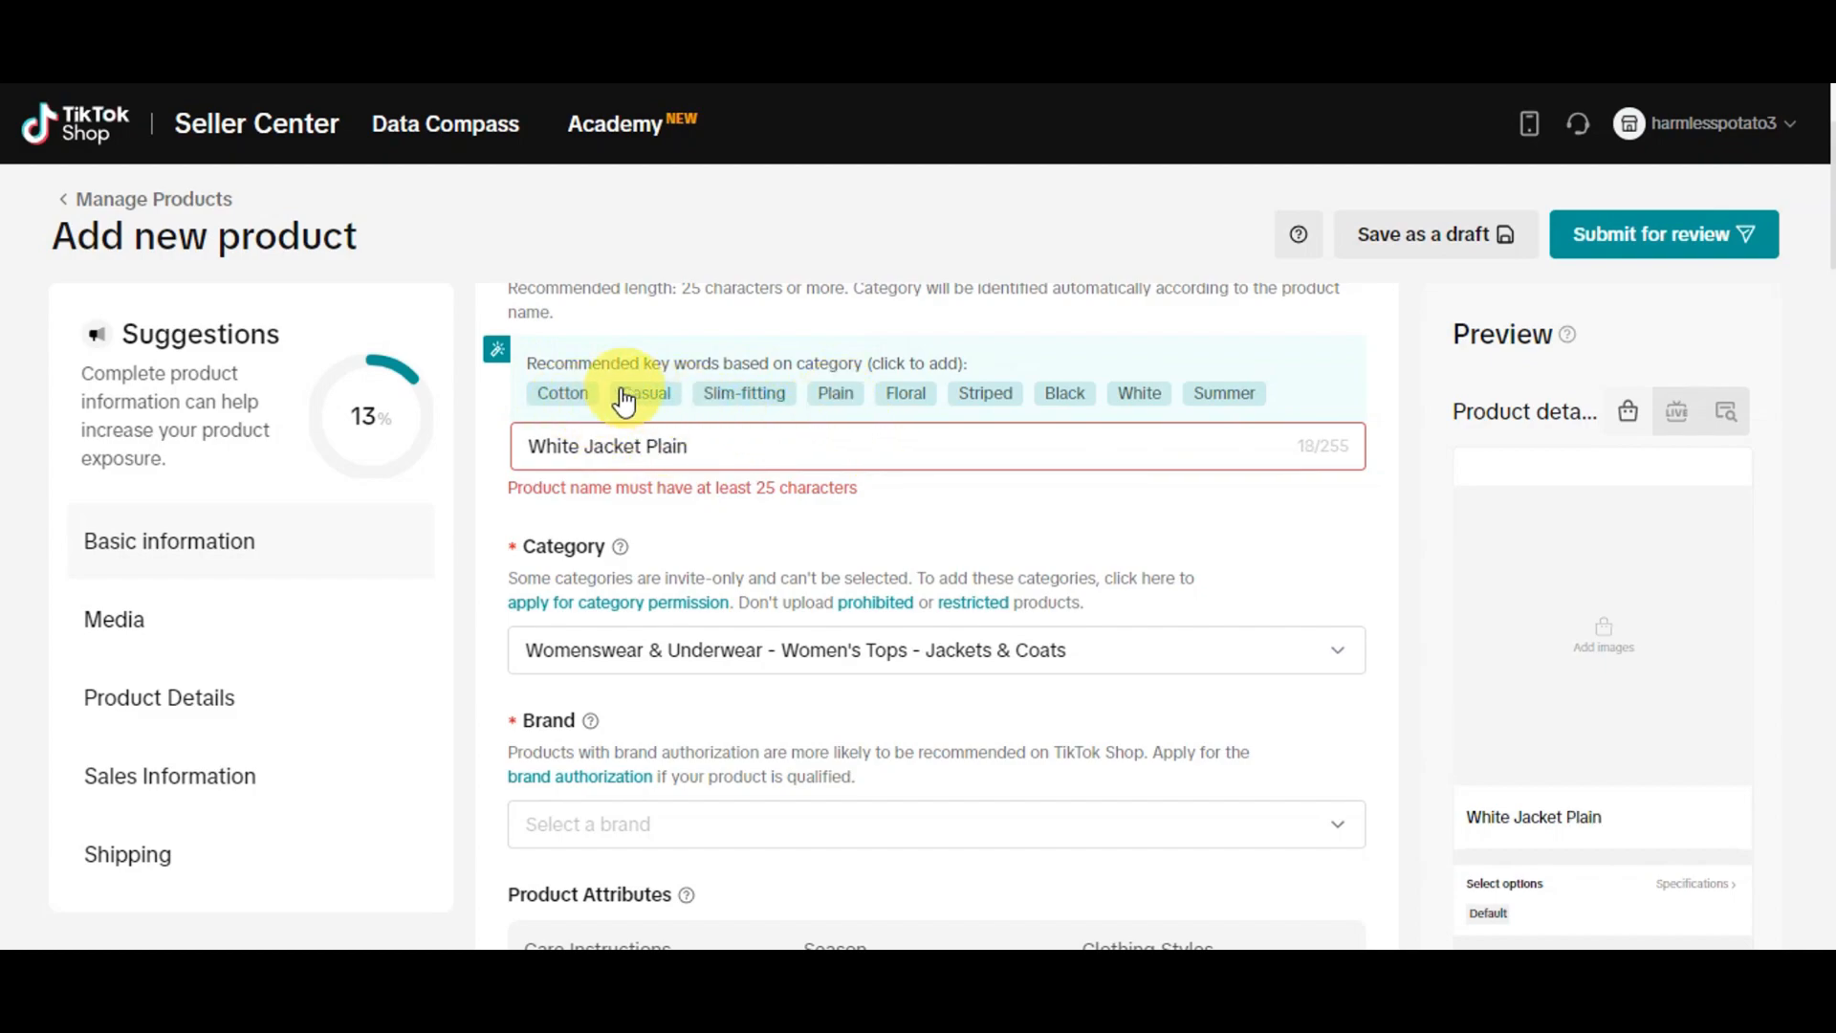
pyautogui.click(566, 394)
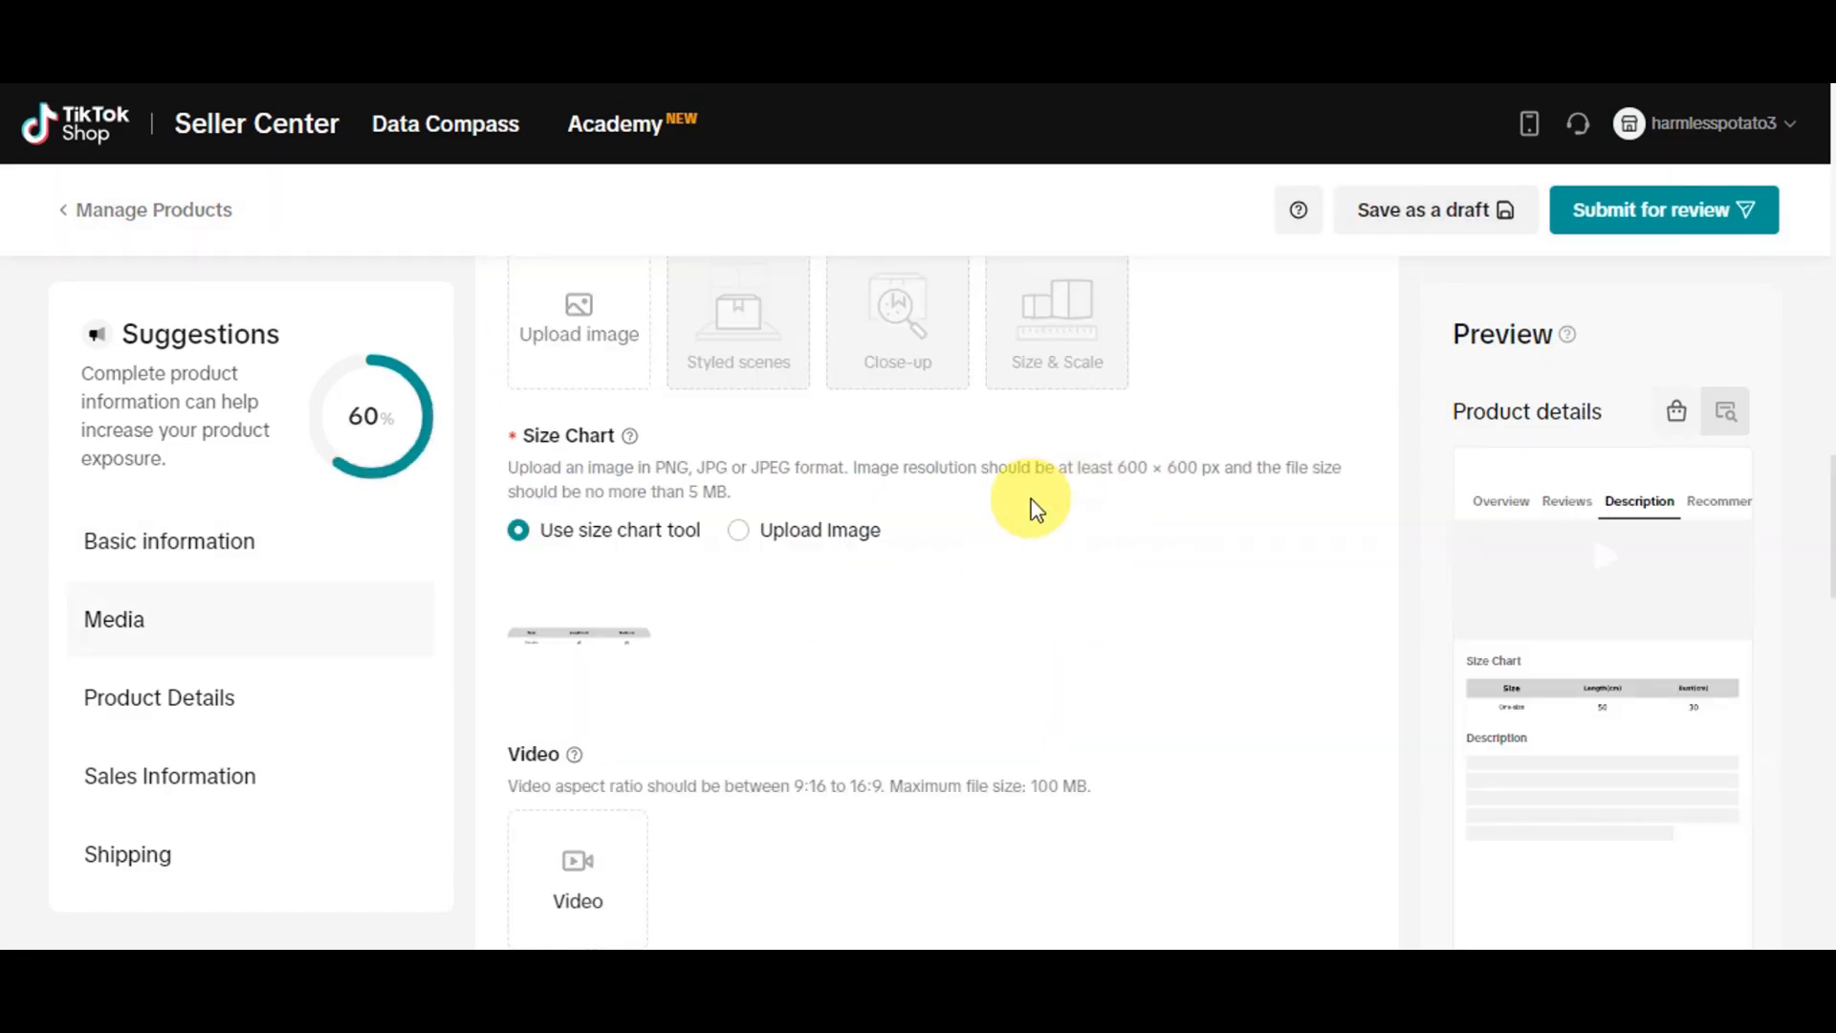
# Examine the video upload requirements, the product description guidance and the AI-generated description tool with its notice
pyautogui.scroll(-3, 1017, 517)
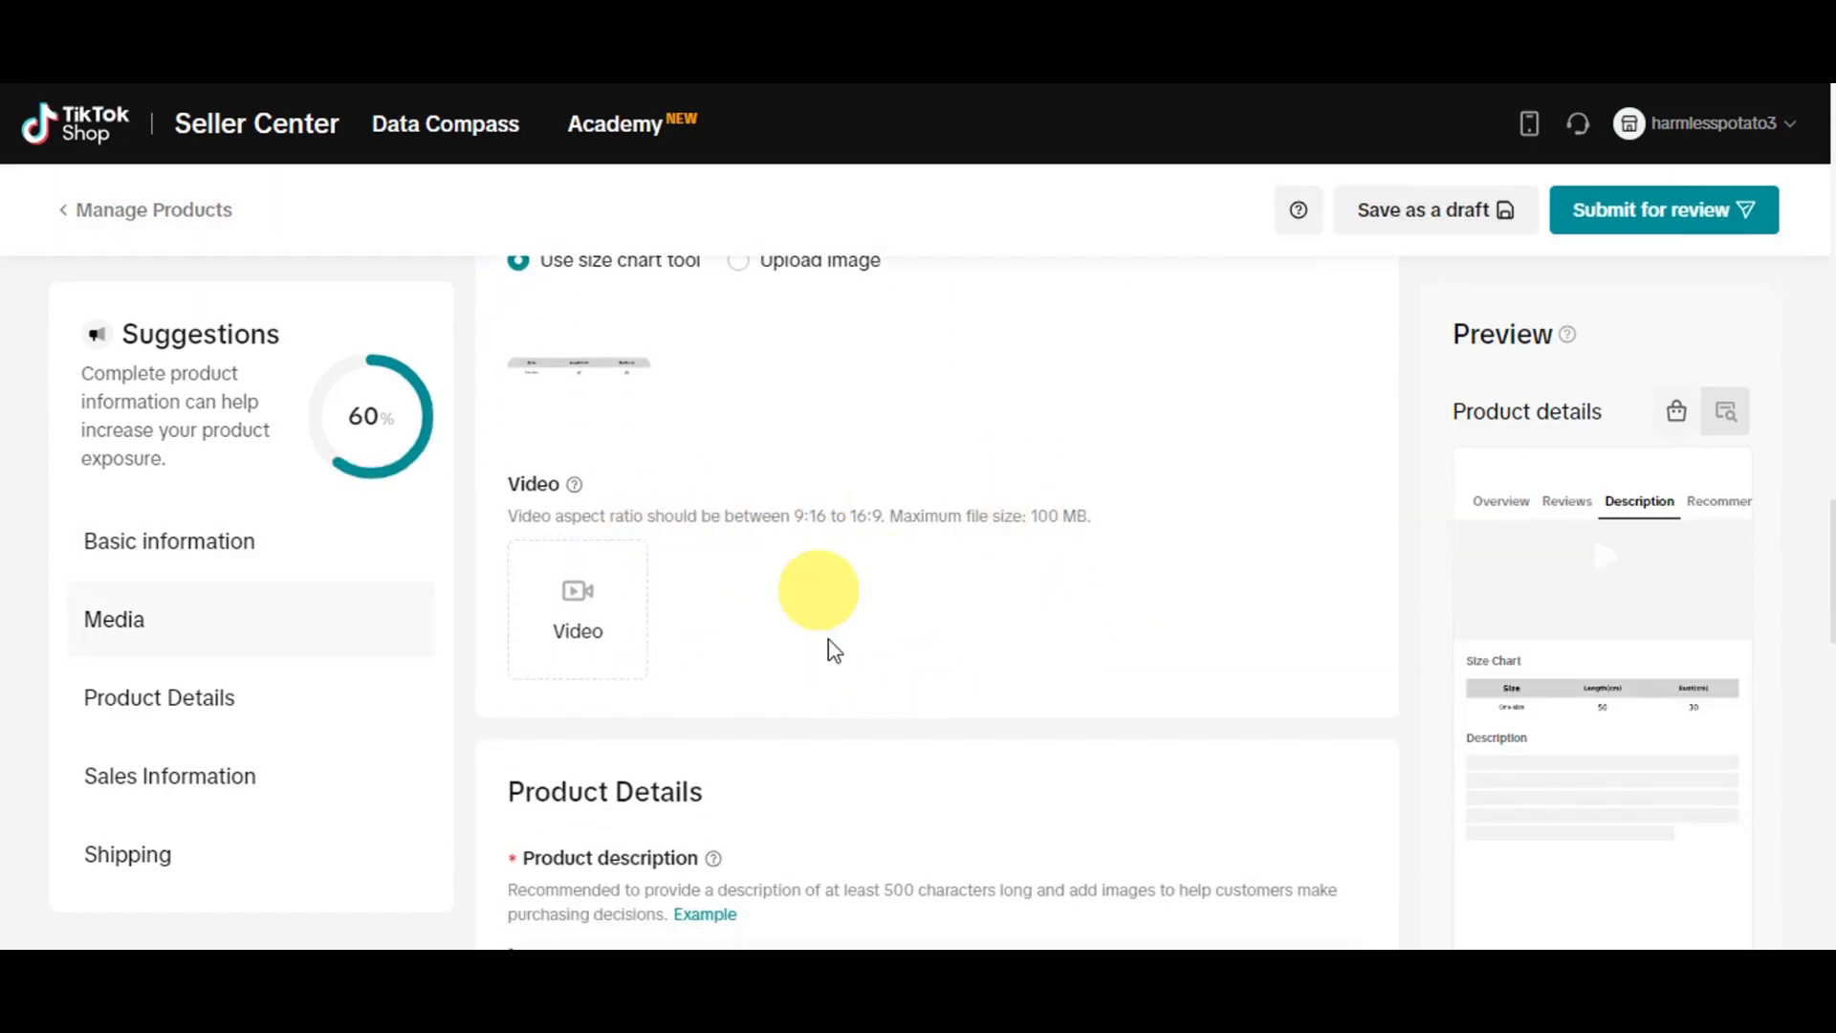
pyautogui.moveTo(632, 602)
pyautogui.scroll(-1, 750, 541)
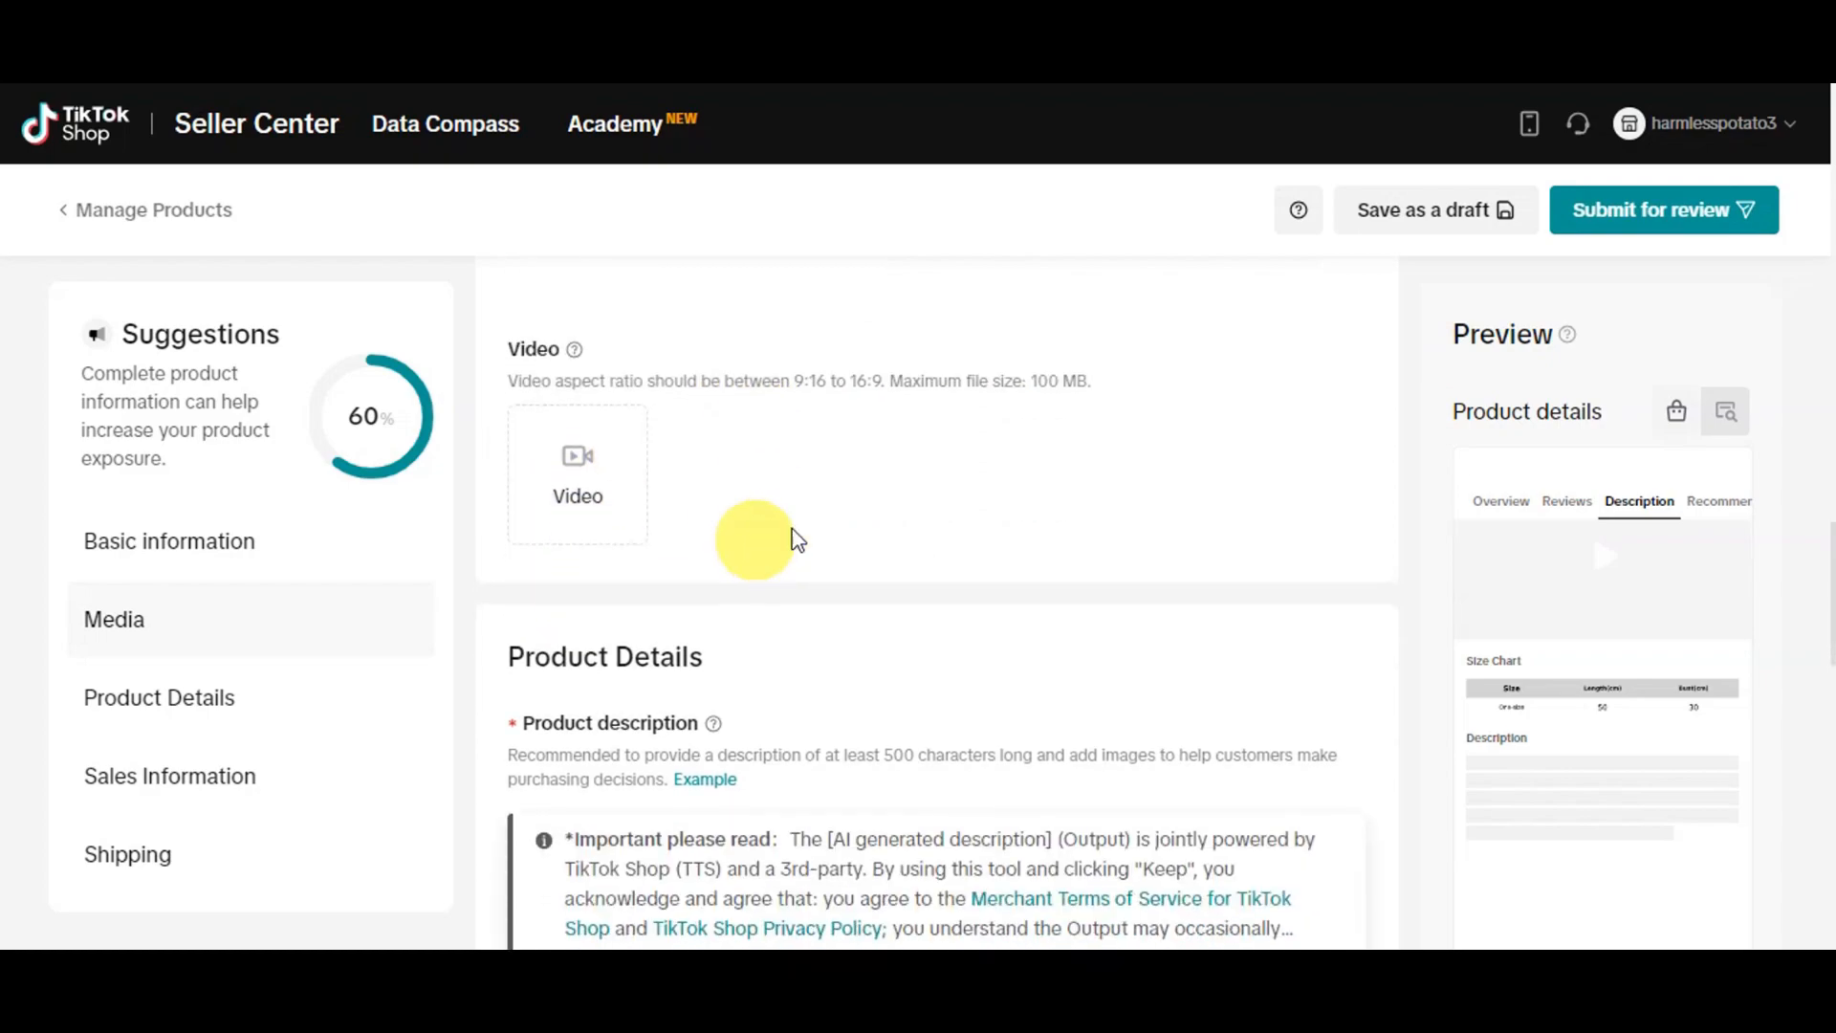
pyautogui.scroll(-2, 956, 469)
pyautogui.click(710, 515)
pyautogui.scroll(-1, 885, 422)
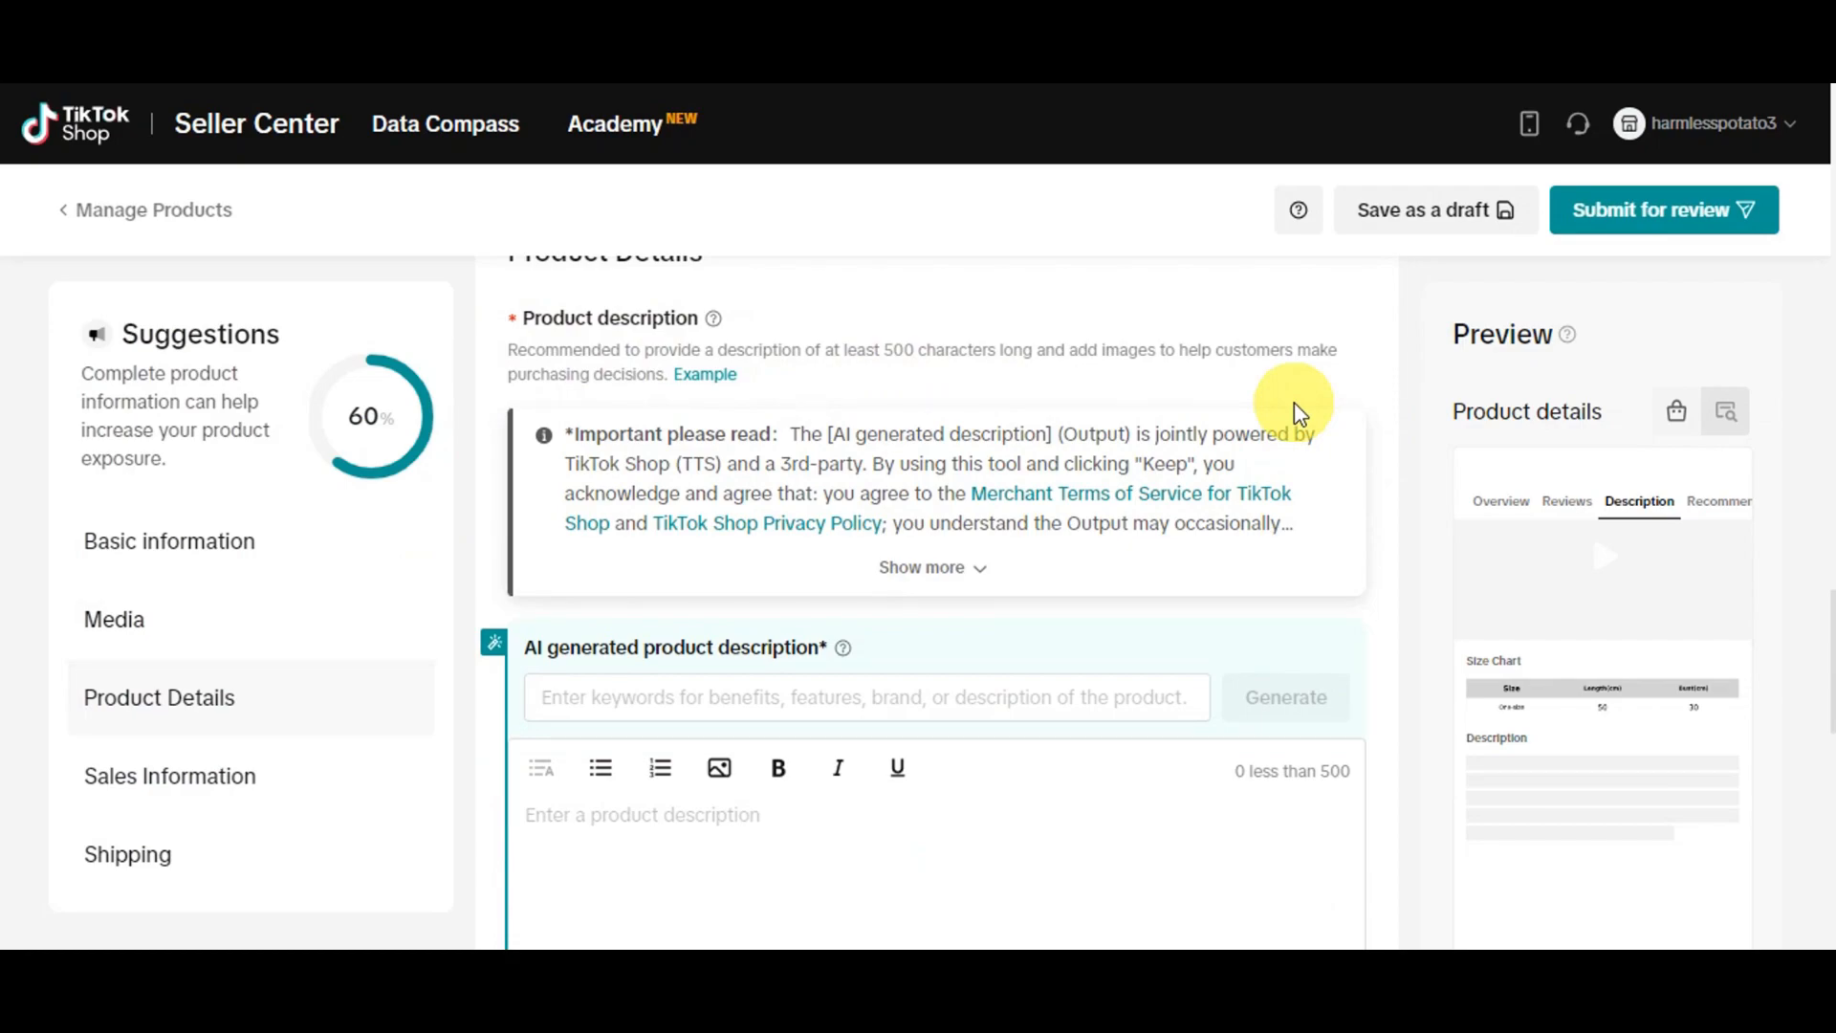
pyautogui.scroll(-1, 739, 432)
pyautogui.scroll(-1, 739, 432)
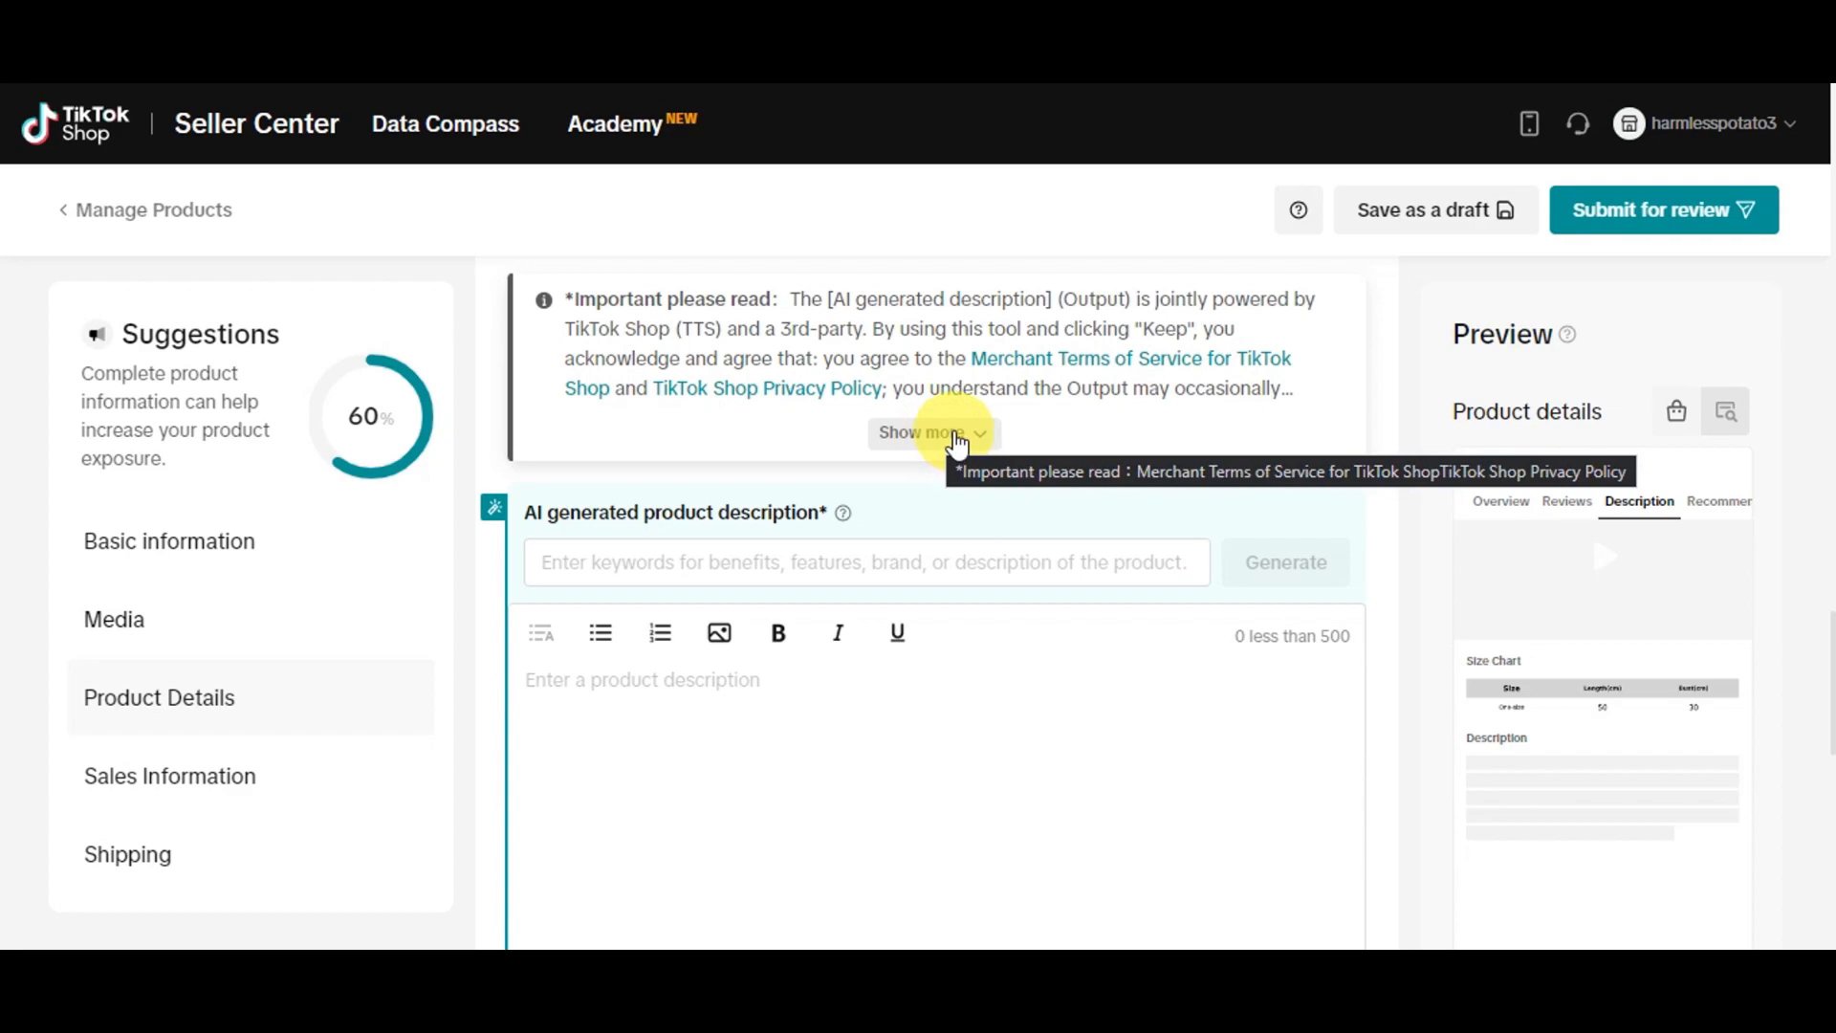
# Expand the AI description tool's notice and generate a suggested product description from the keywords white cotton jacket for women
pyautogui.click(956, 436)
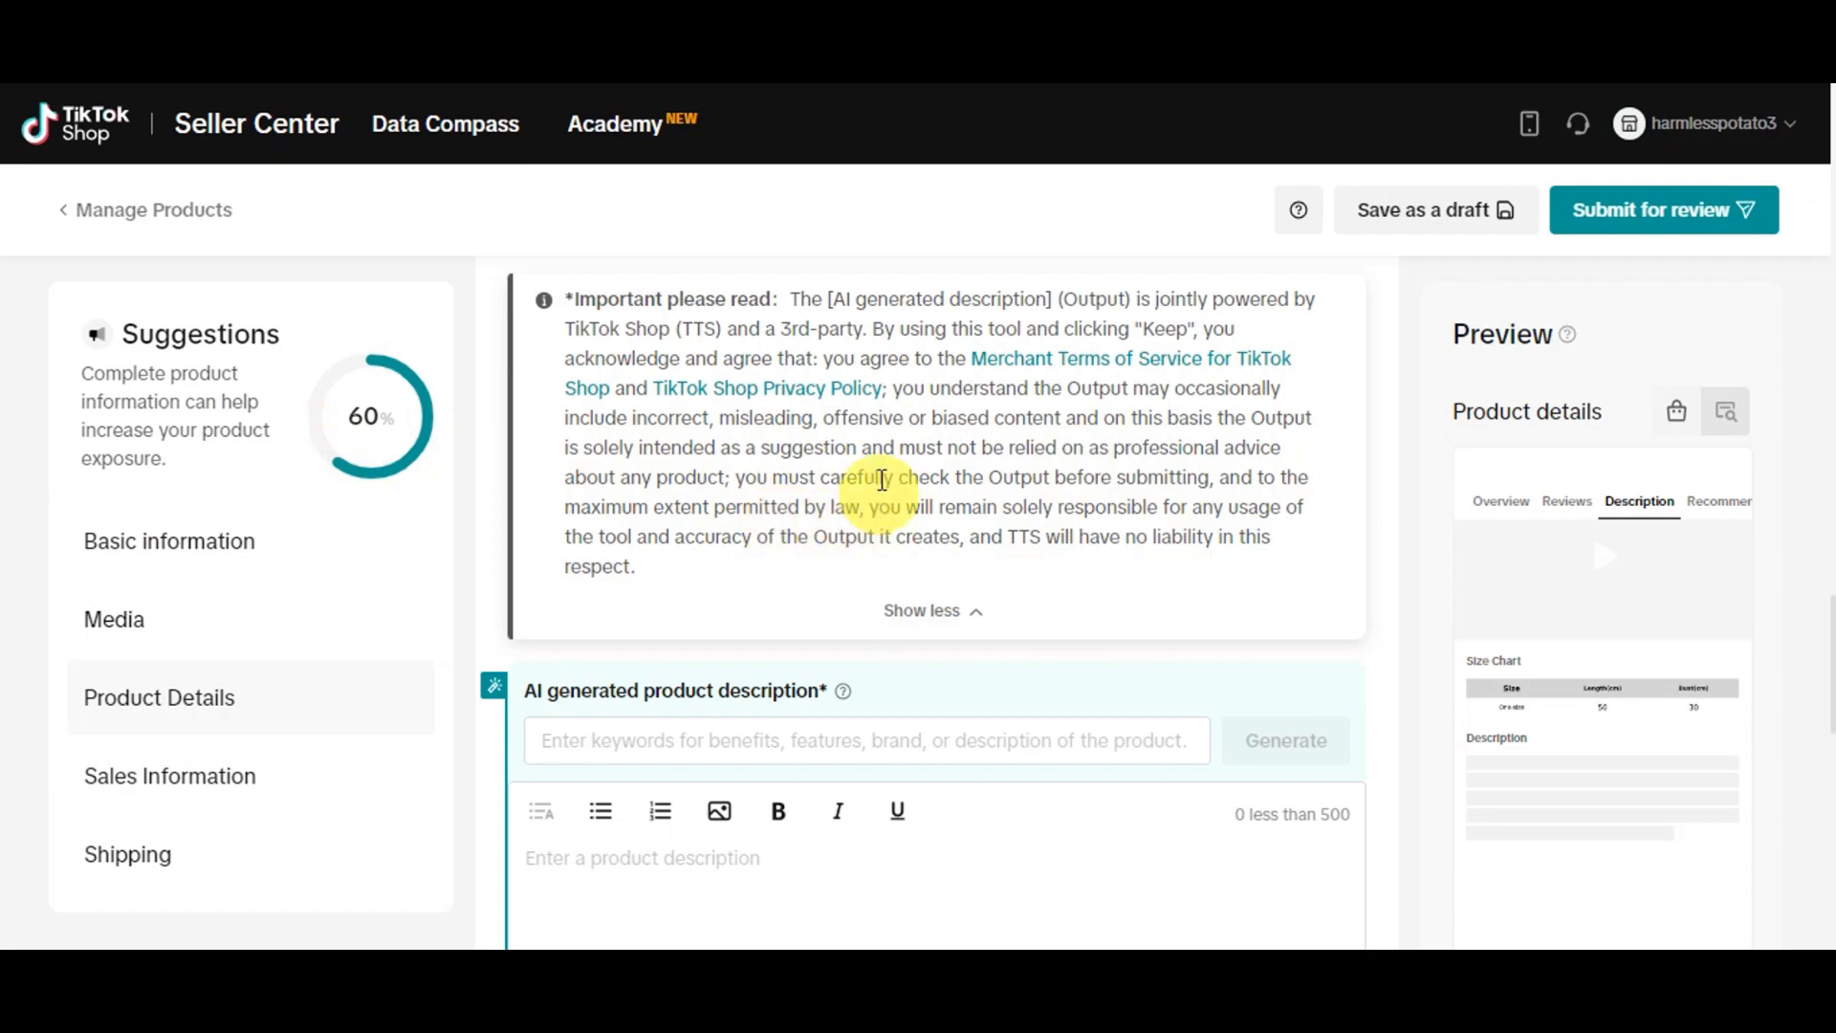
pyautogui.scroll(-3, 1004, 483)
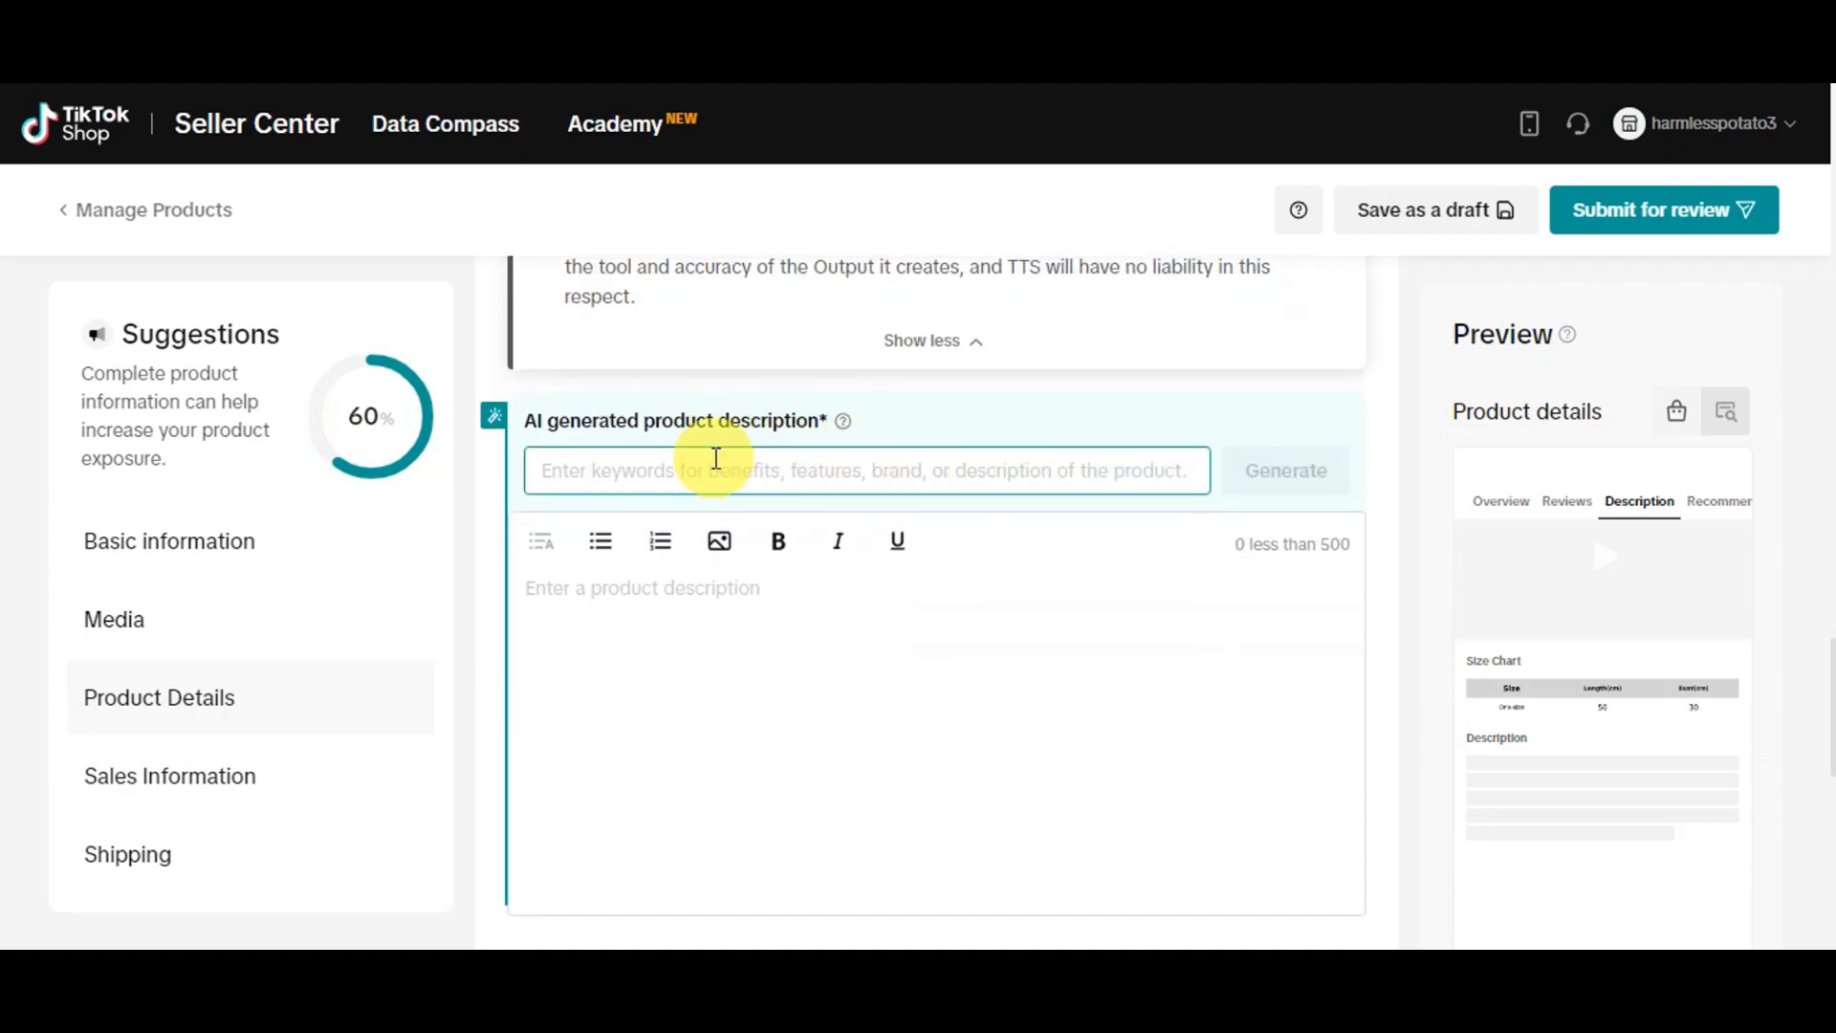
pyautogui.scroll(-2, 1037, 520)
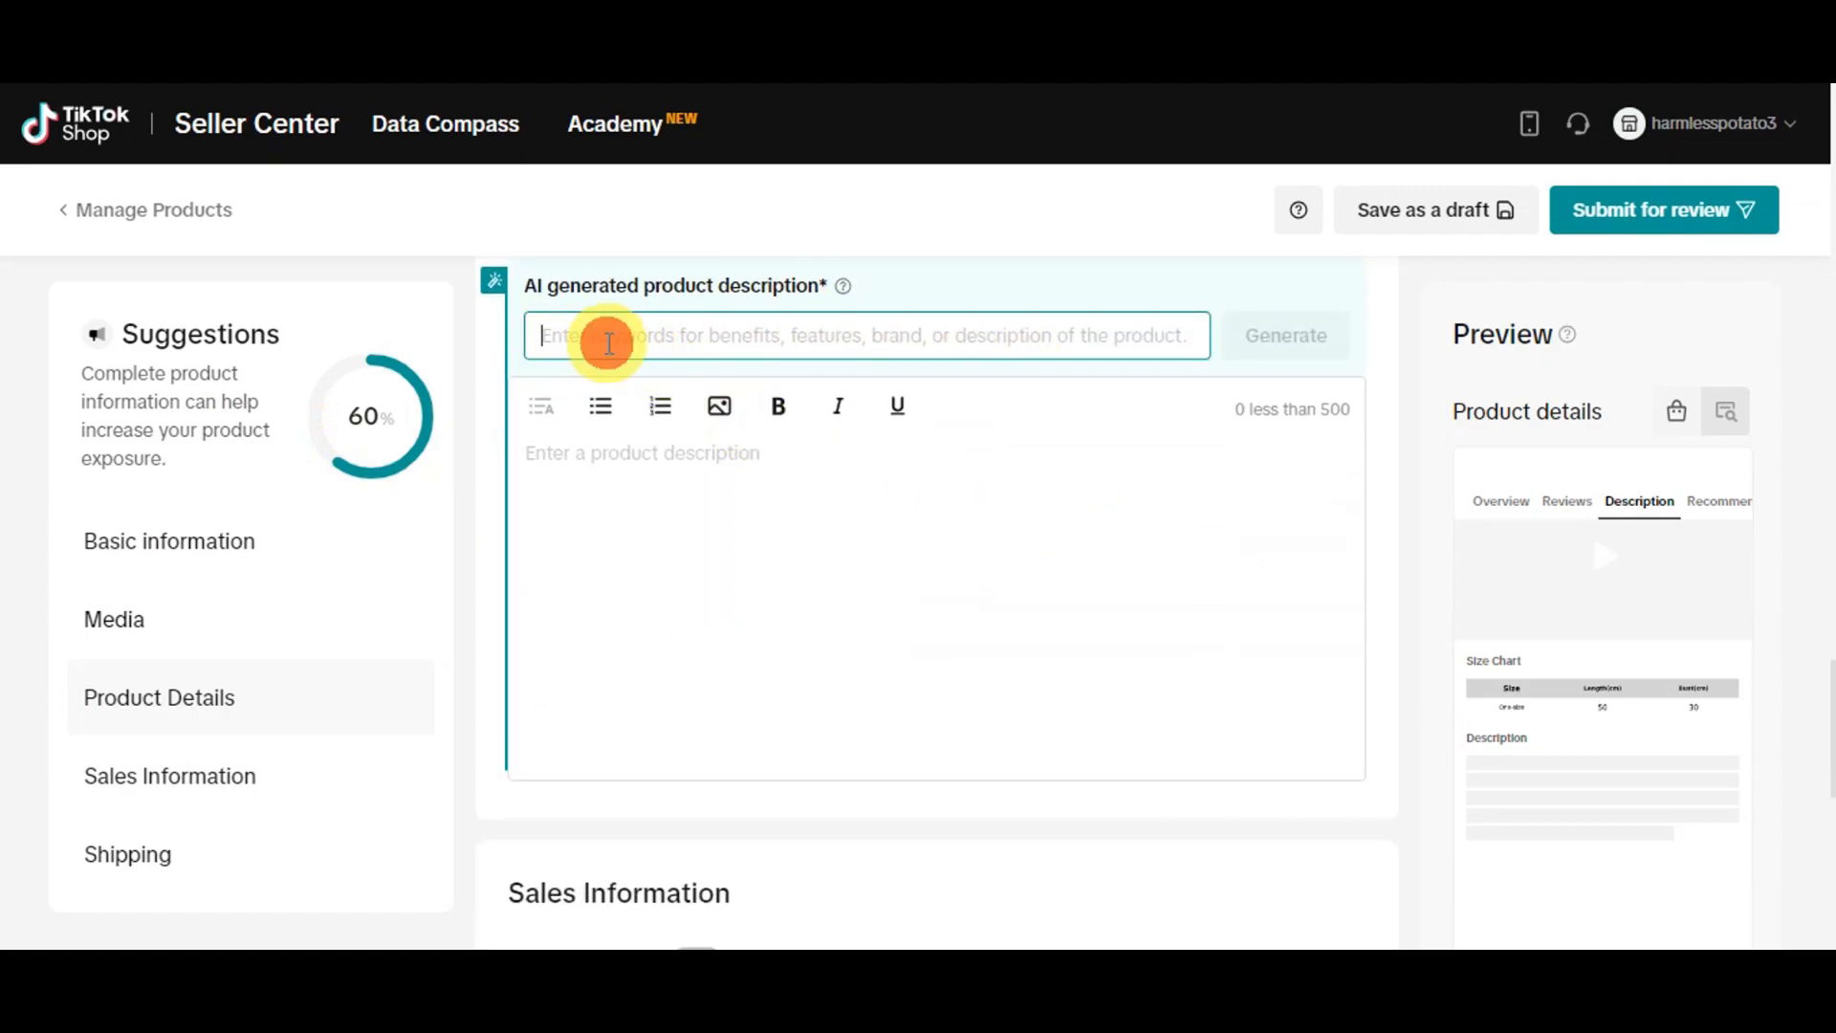
pyautogui.write('white cotton jacket for women')
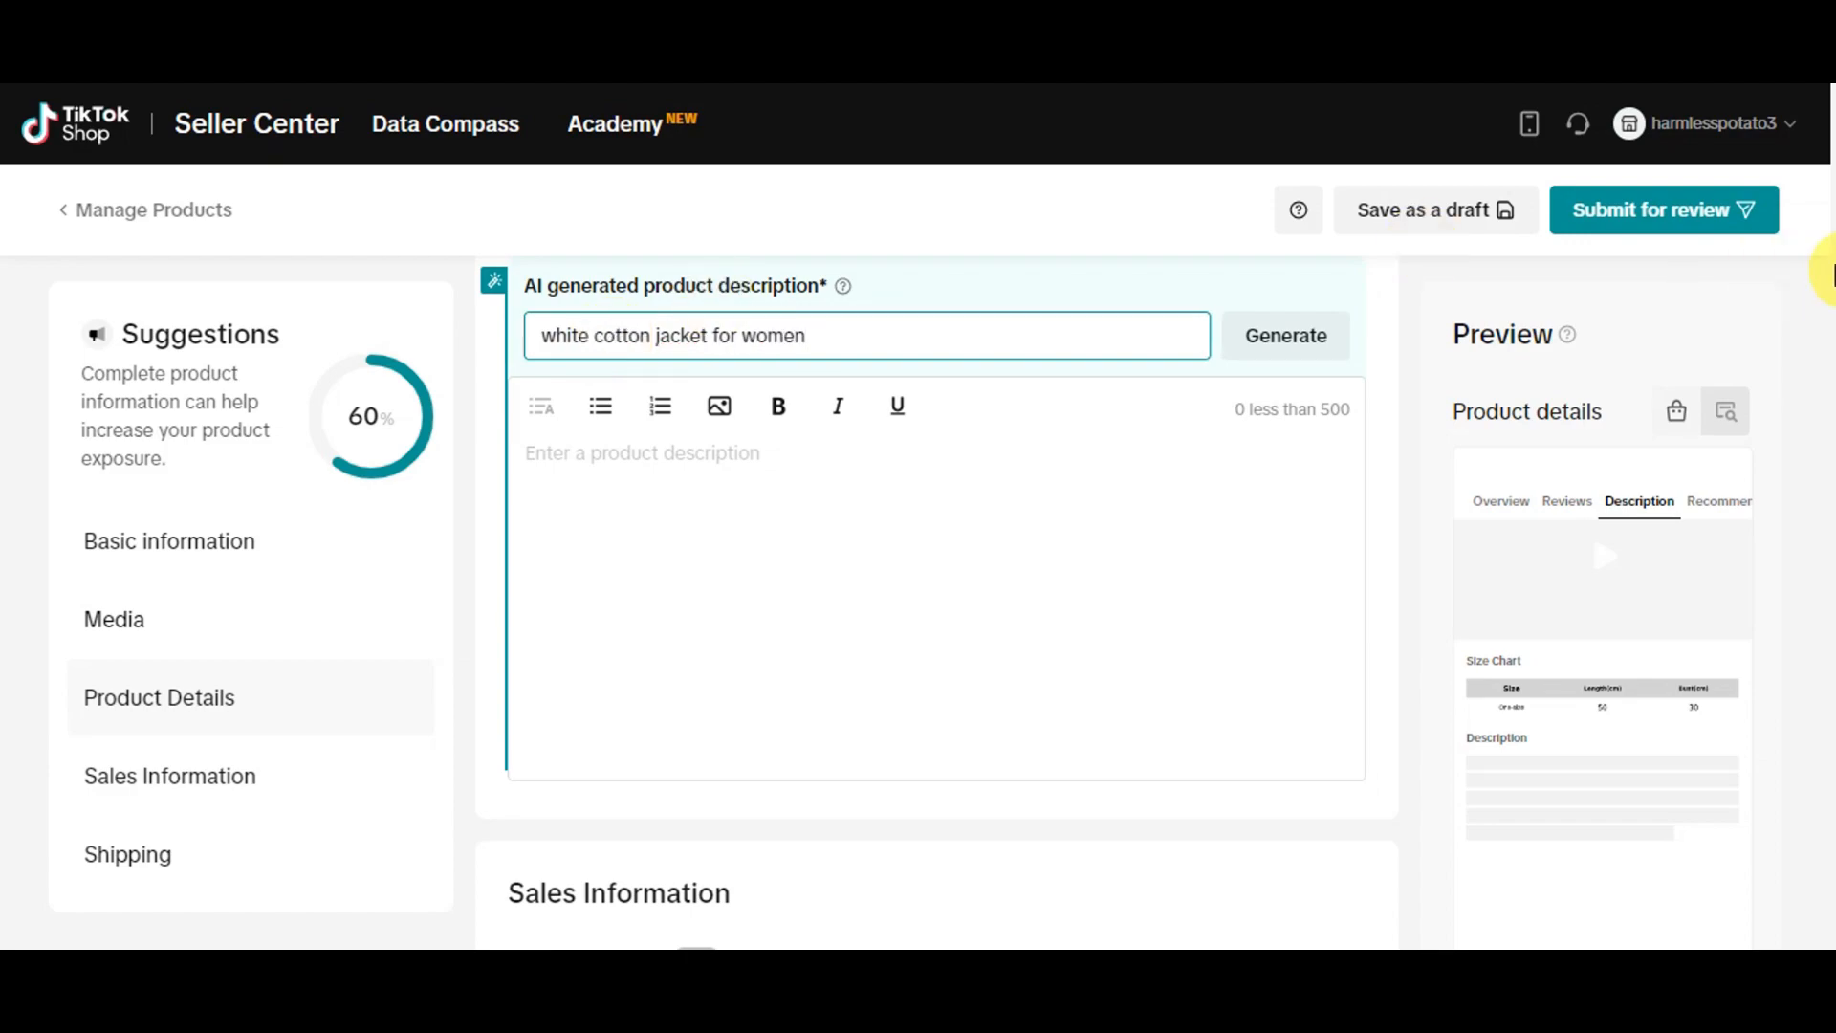
pyautogui.click(1298, 356)
pyautogui.scroll(-2, 1281, 375)
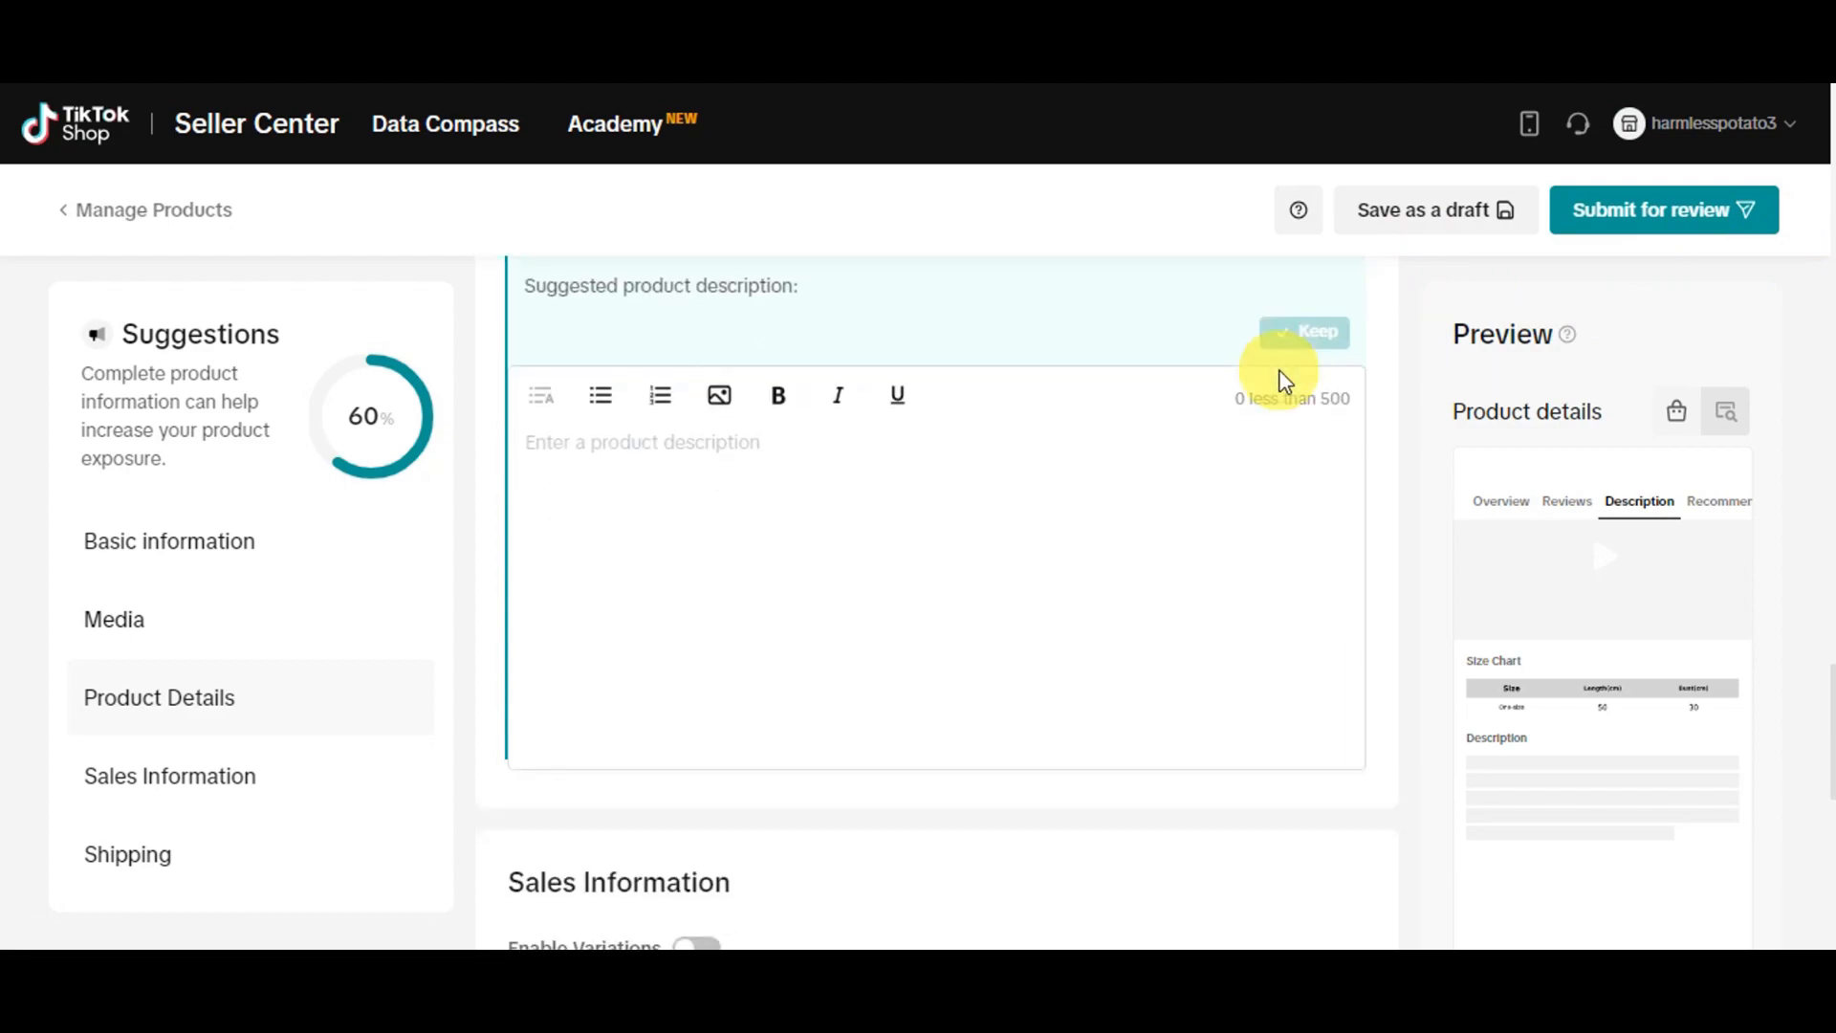
pyautogui.scroll(2, 849, 520)
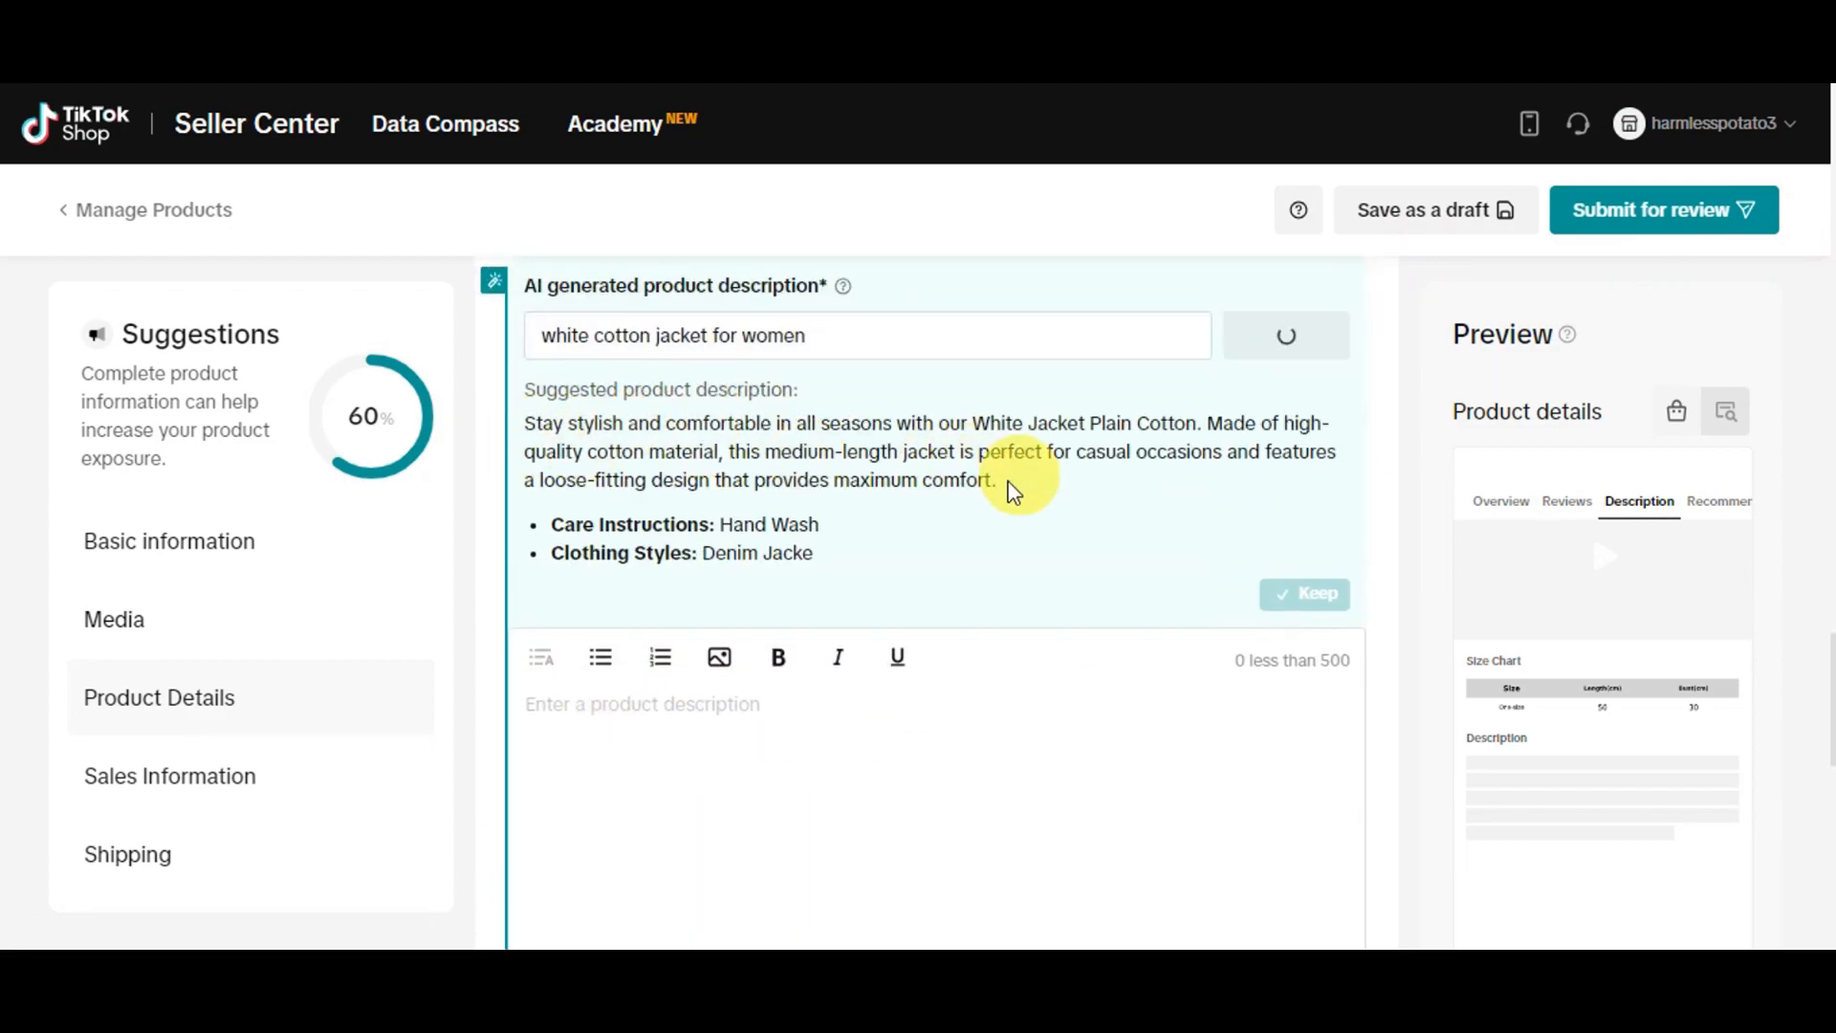
pyautogui.scroll(-10, 1310, 639)
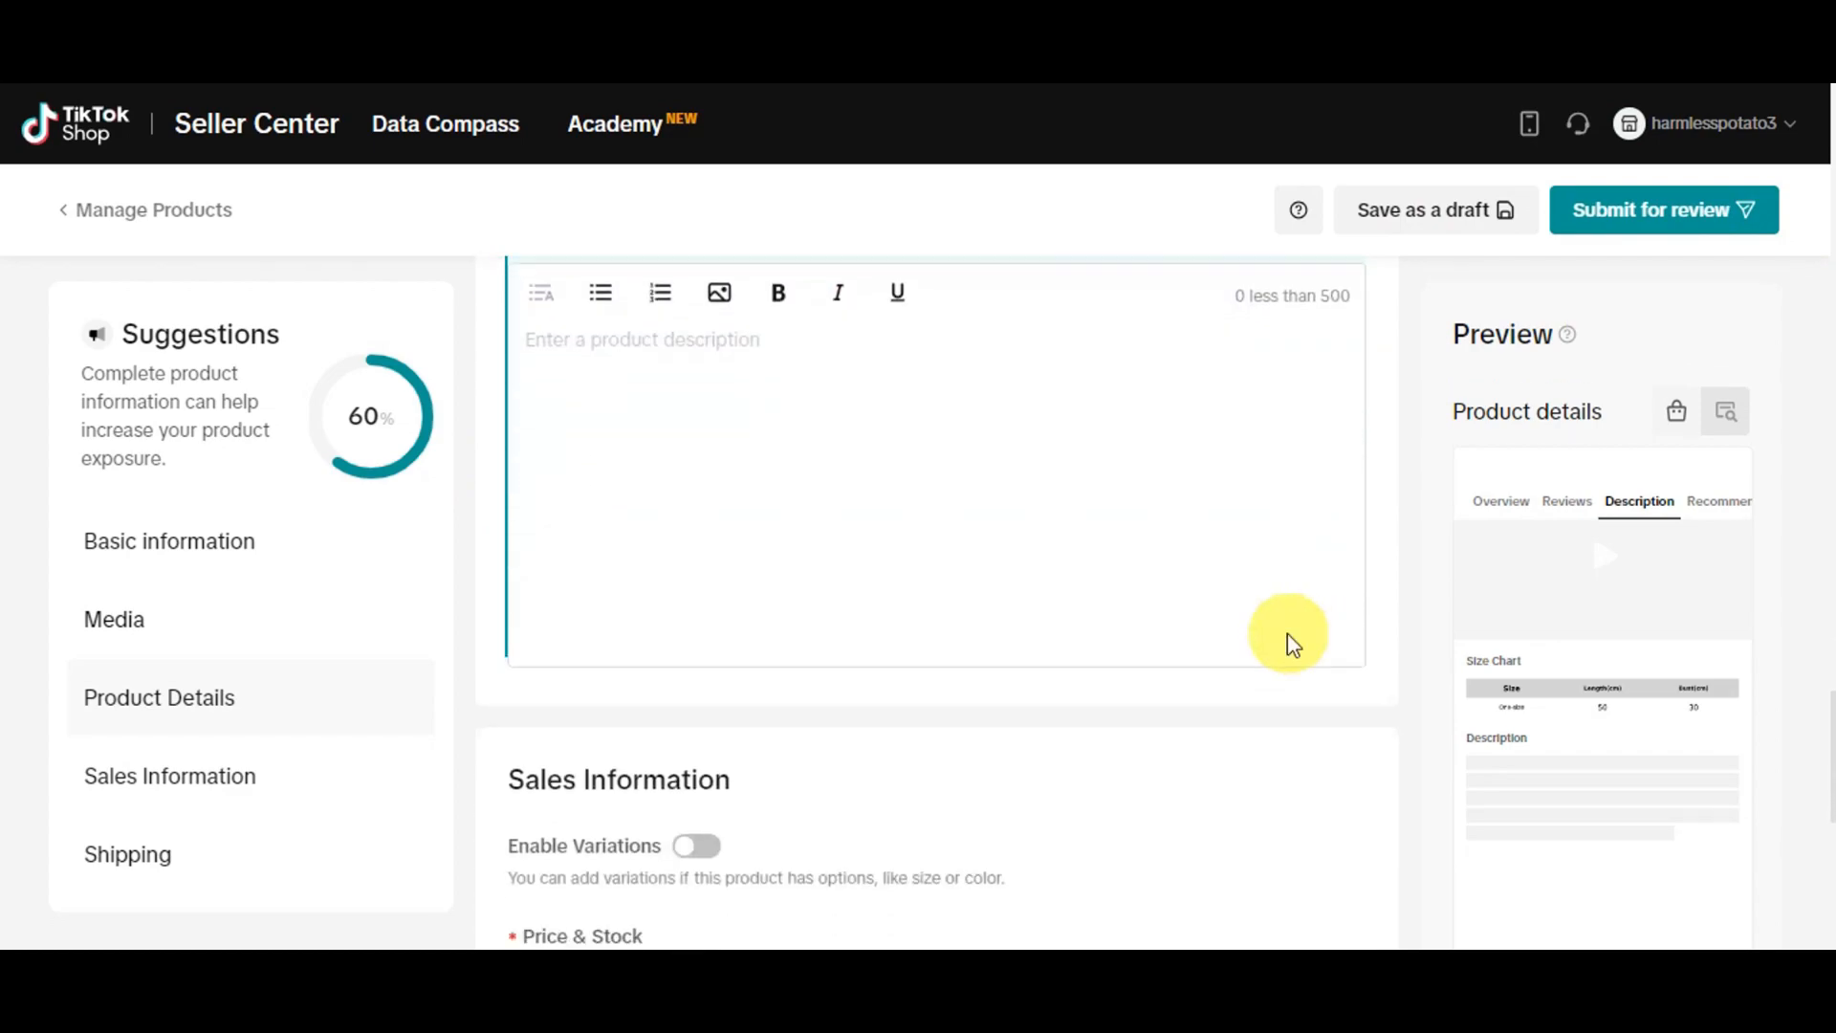
pyautogui.scroll(2, 729, 418)
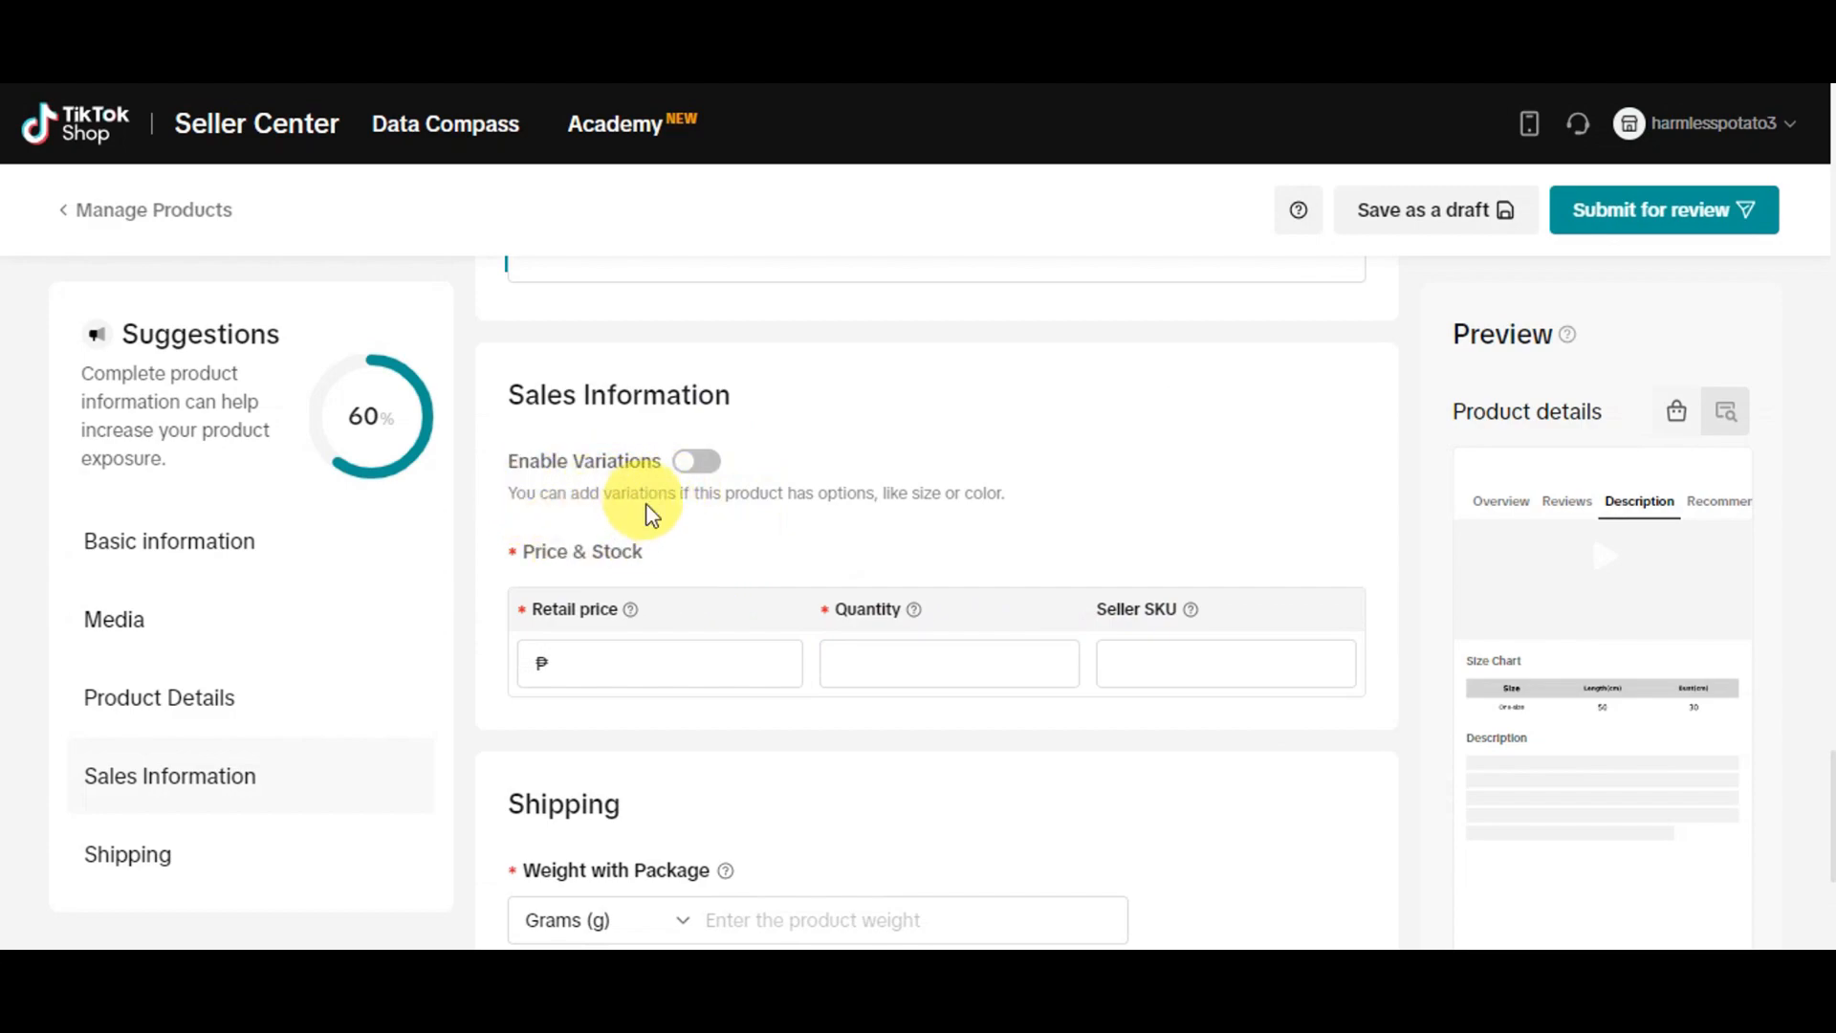
# Examine the retail price, quantity and seller SKU fields, the package weight, dimensions and delivery settings, and return to the product's basic information
pyautogui.click(760, 675)
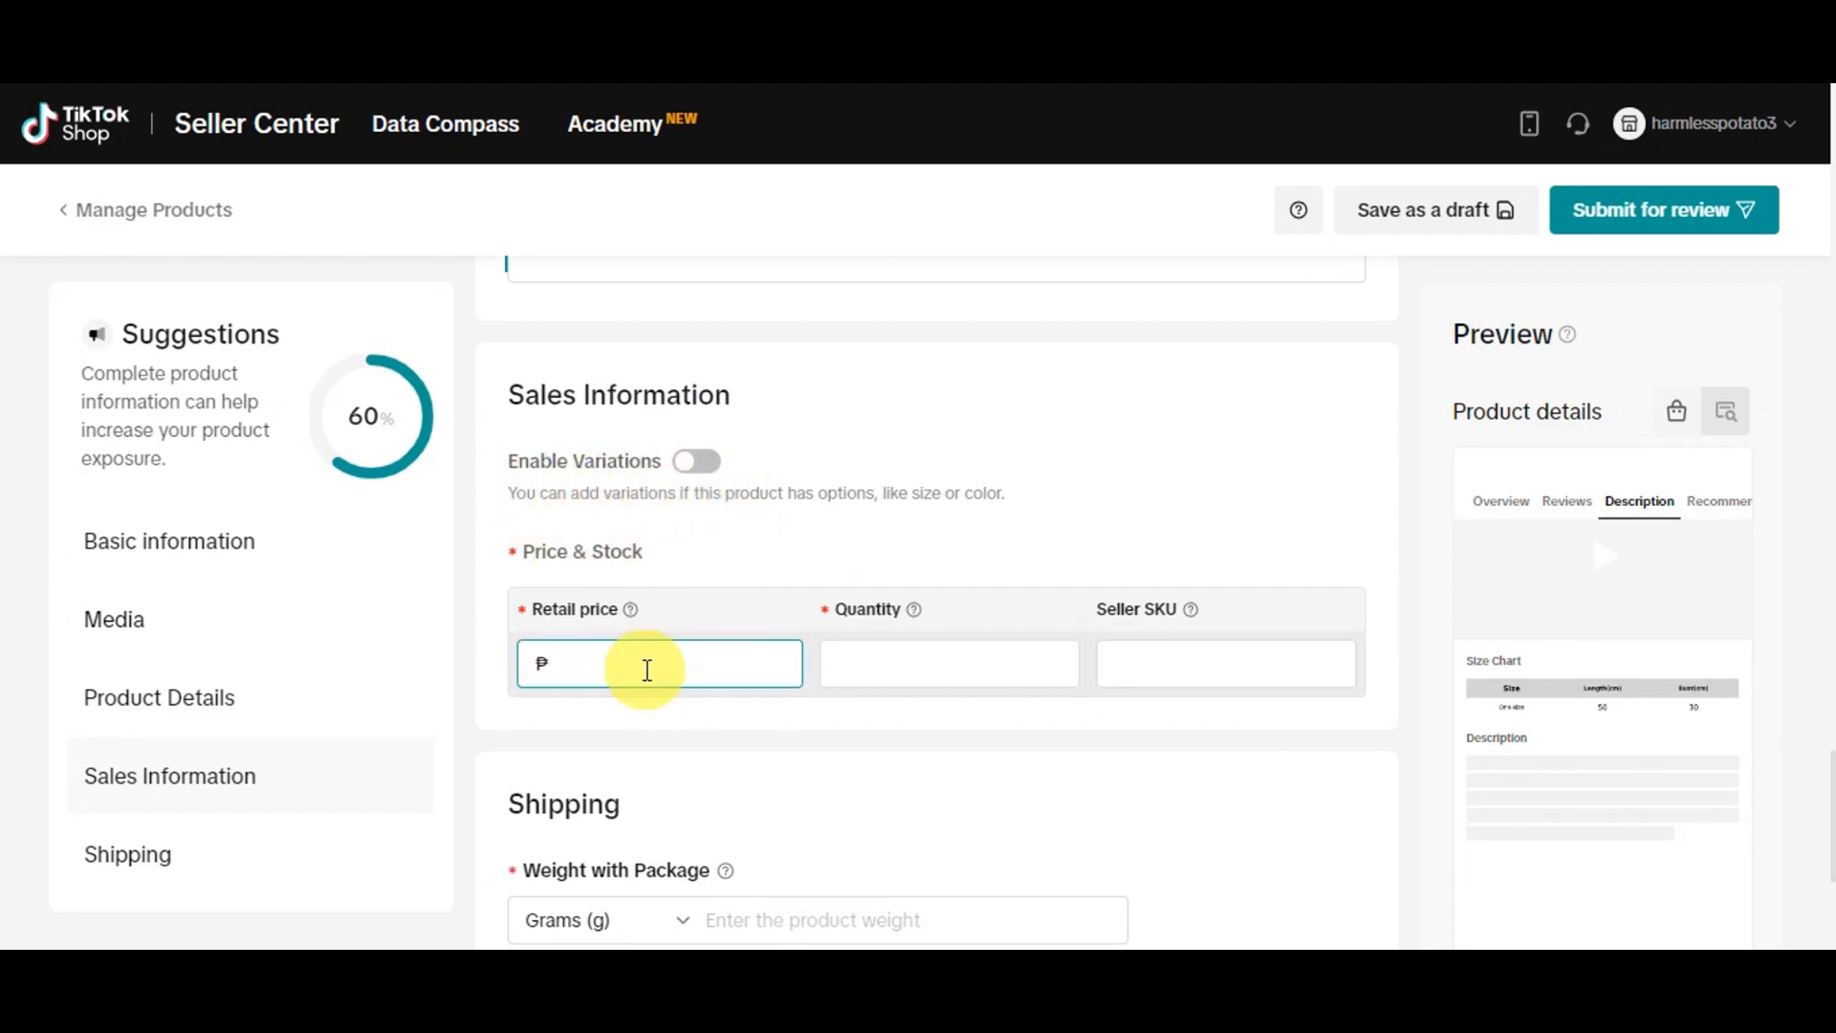
pyautogui.click(890, 646)
pyautogui.click(1174, 658)
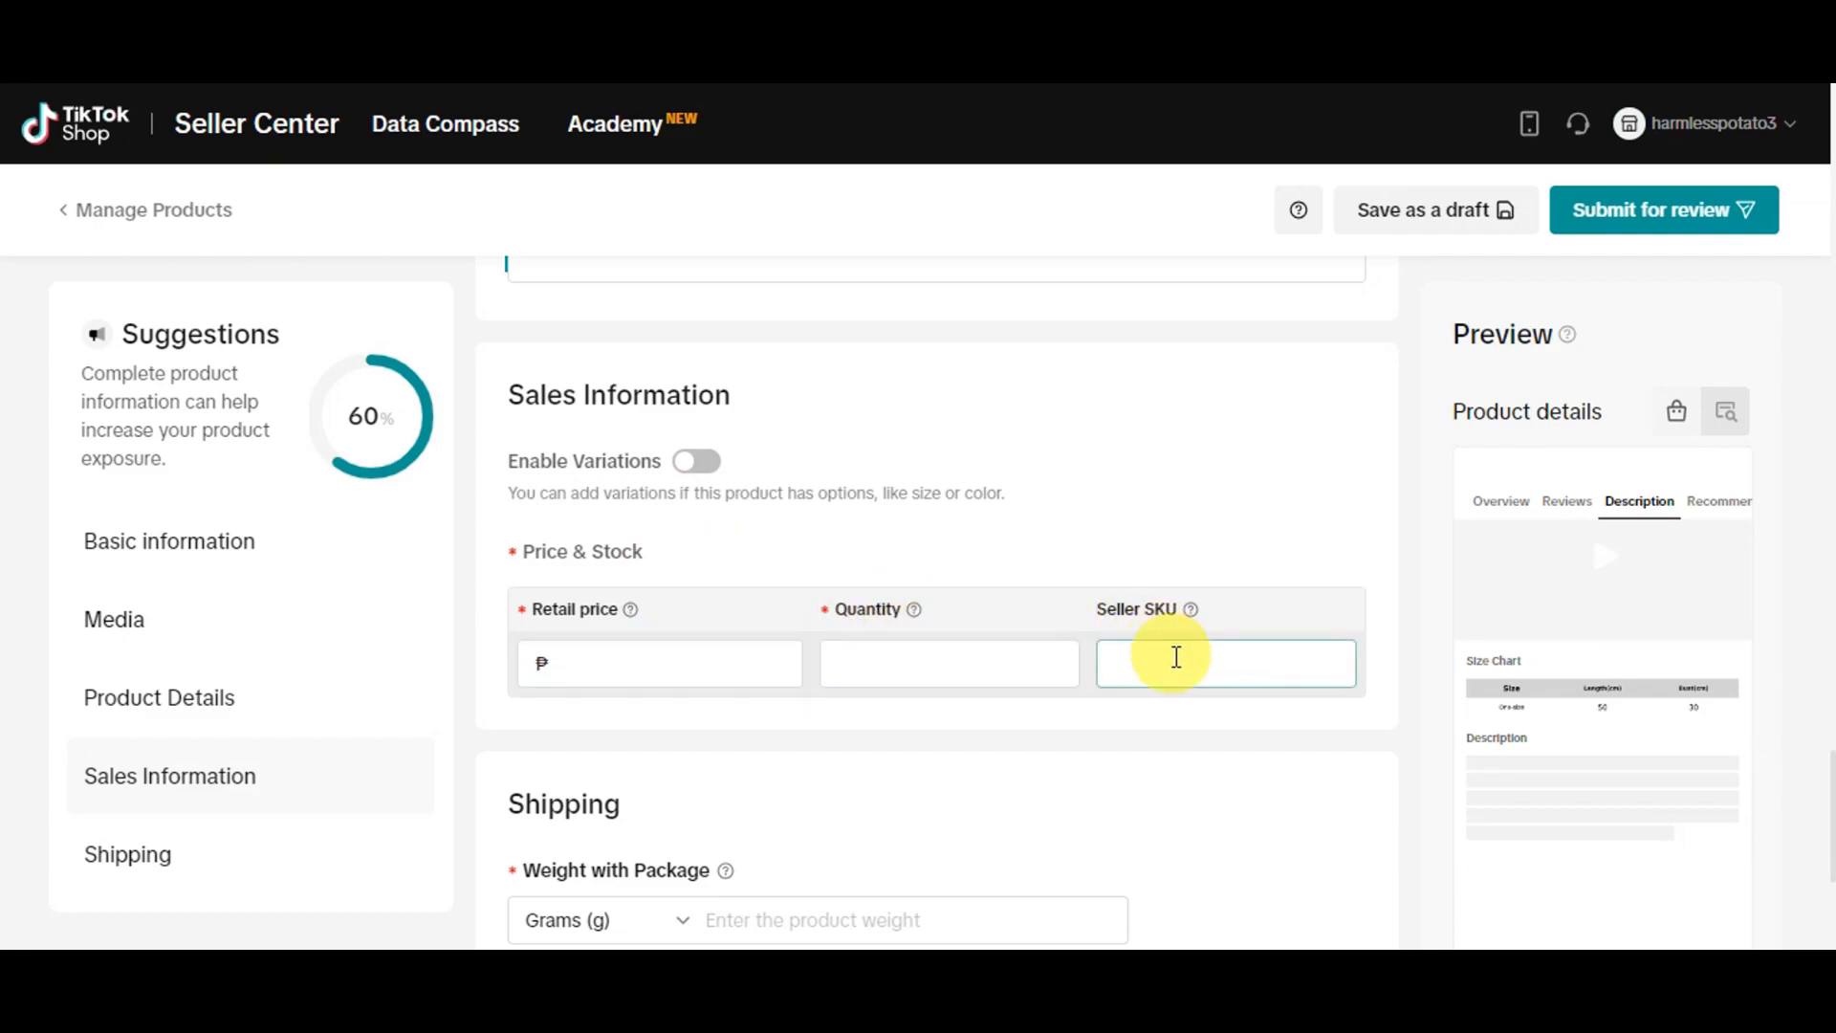
pyautogui.scroll(-4, 1166, 656)
pyautogui.scroll(-1, 700, 586)
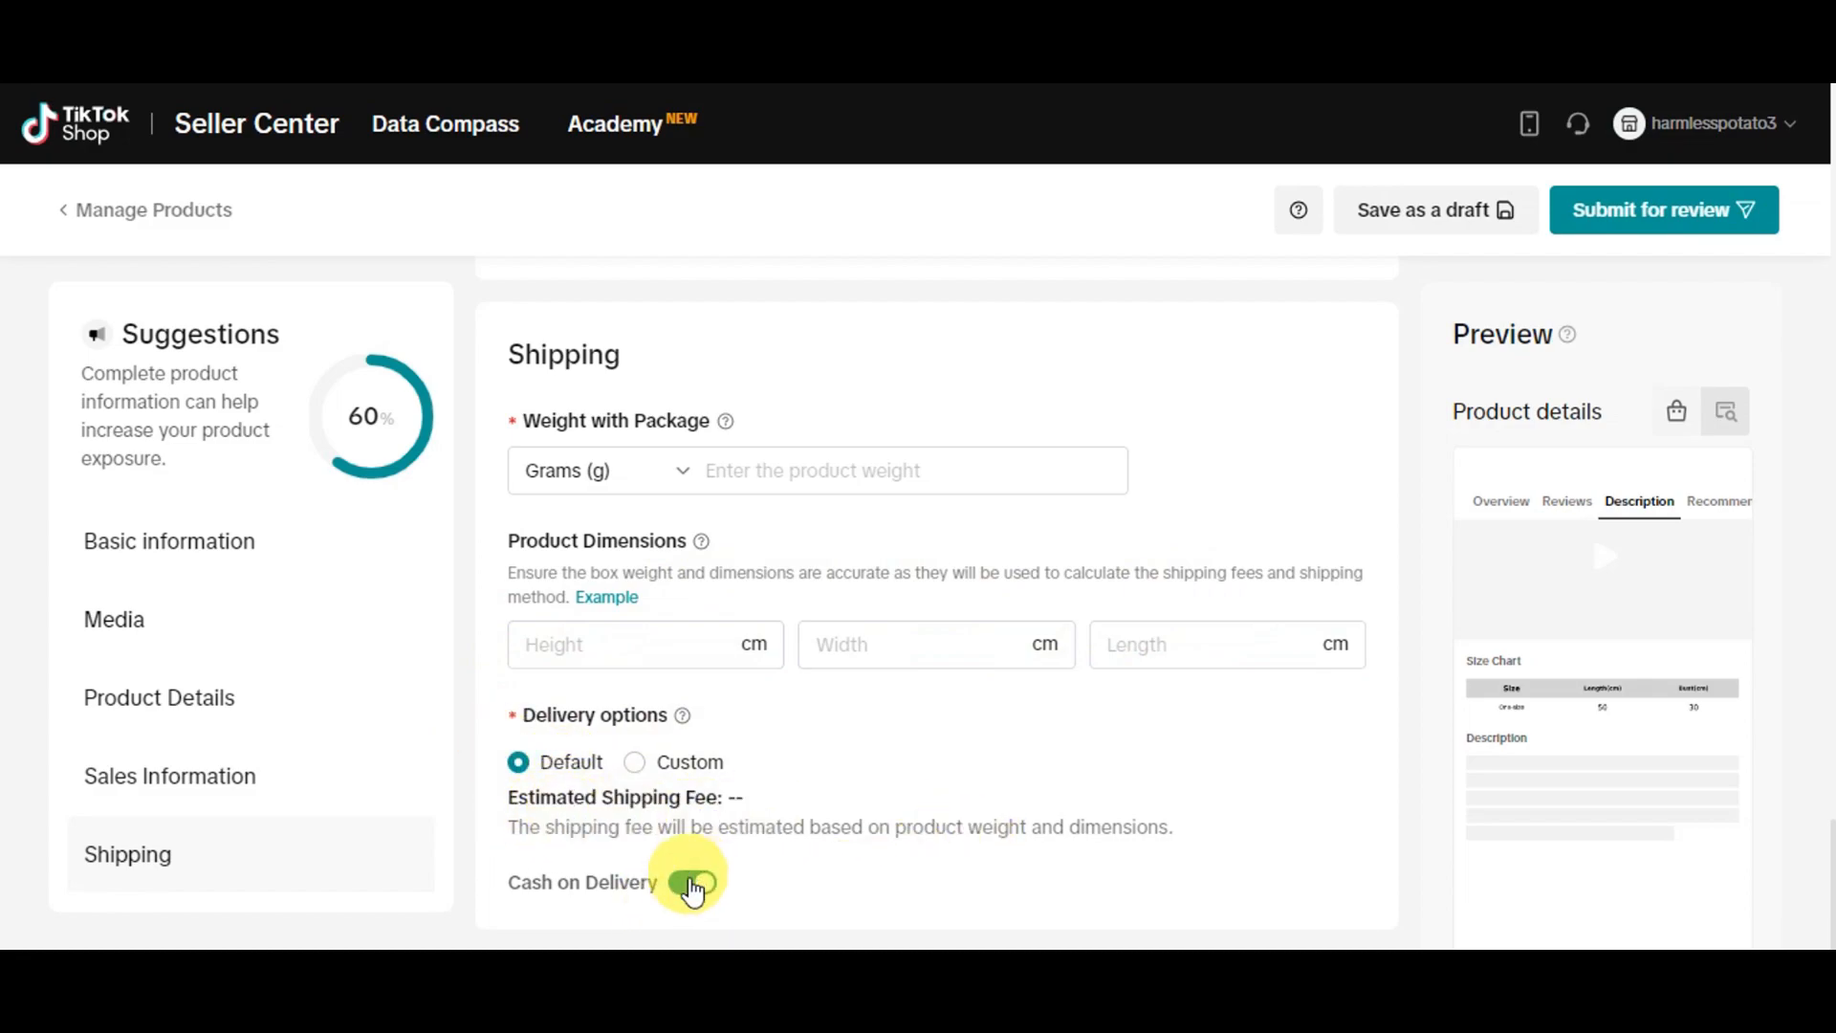
pyautogui.scroll(3, 1217, 870)
pyautogui.scroll(15, 1217, 870)
pyautogui.scroll(10, 1229, 854)
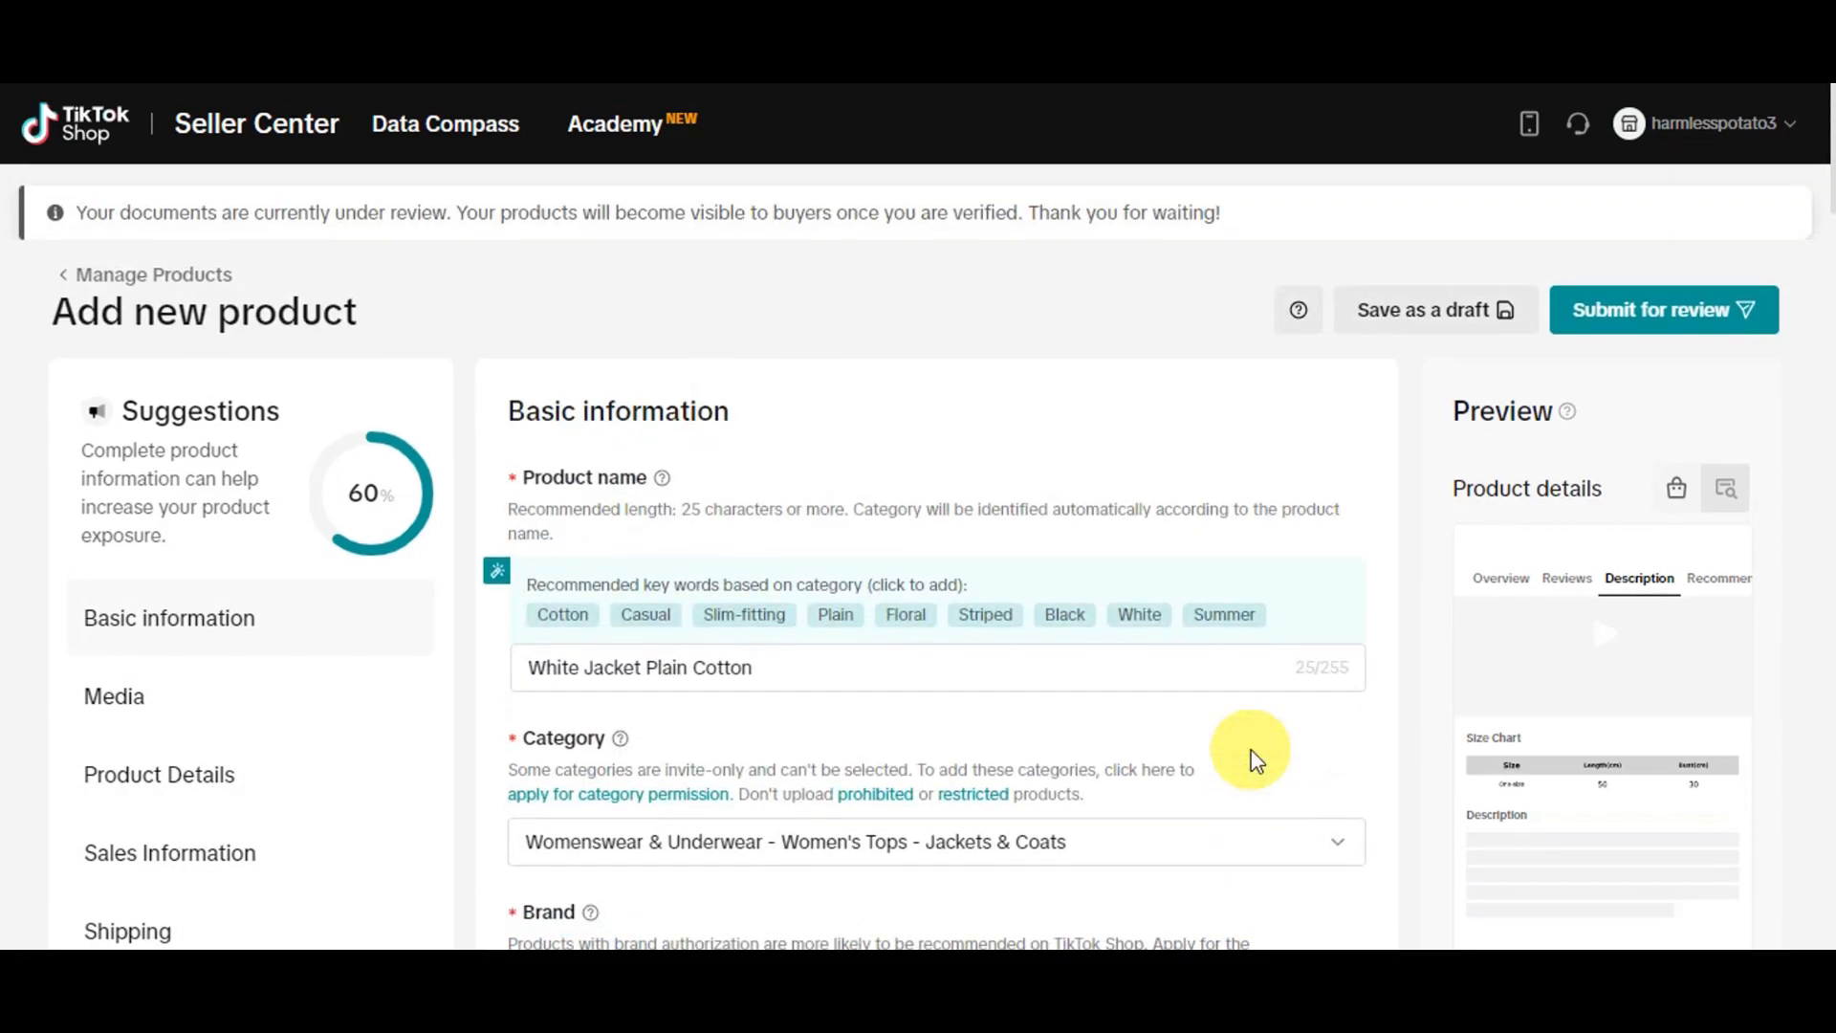